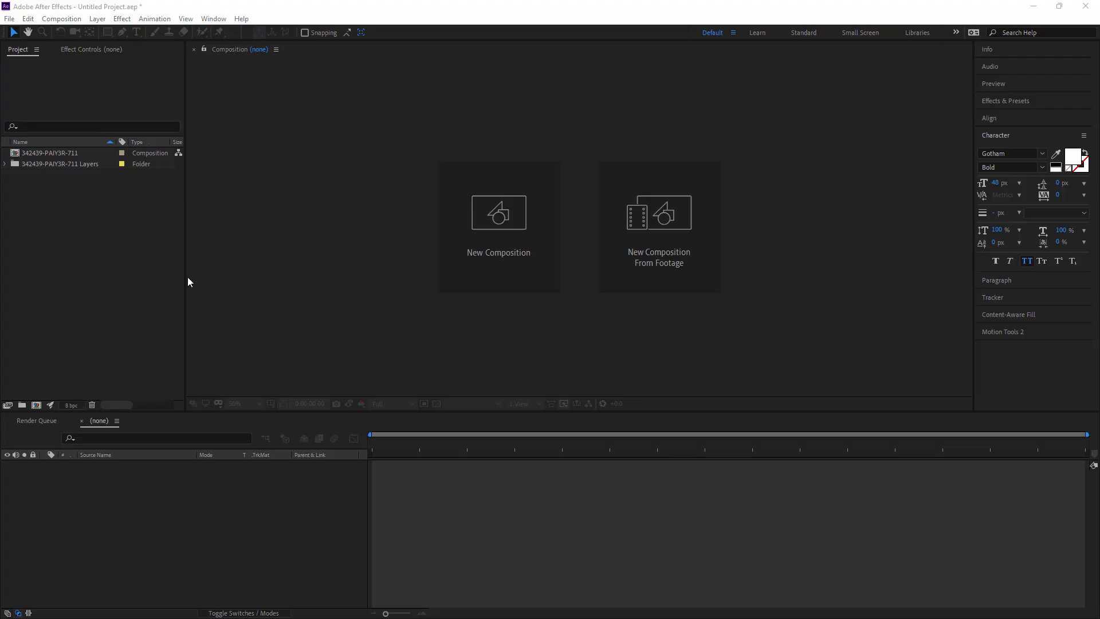
Step: Rename the imported 342439-PAIY3R-711 composition as Motion Graphic Scene
click(88, 298)
click(55, 155)
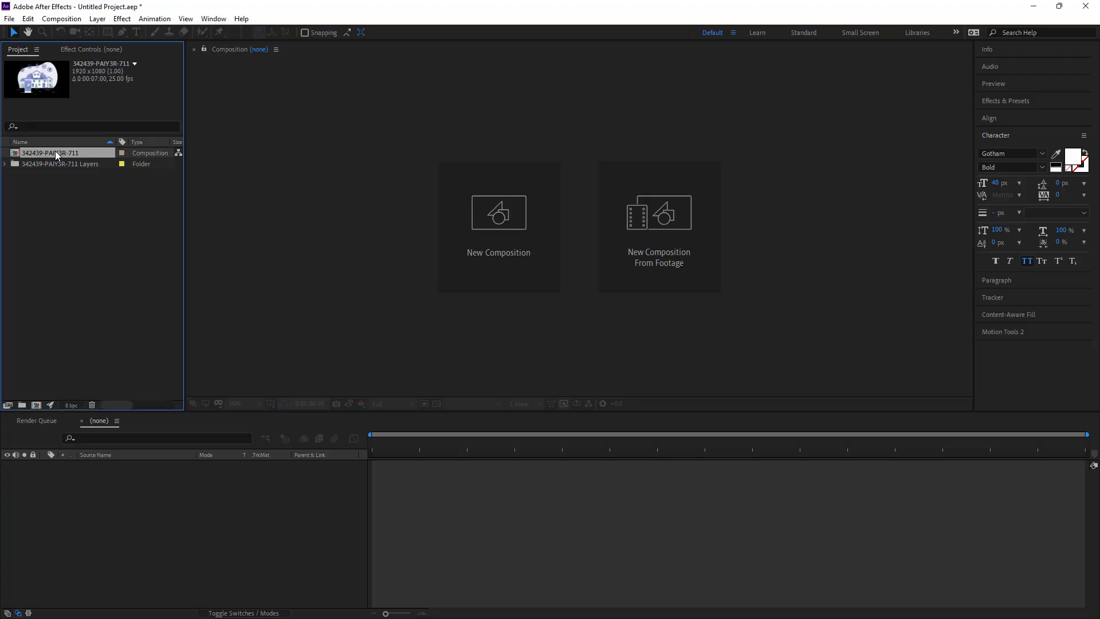
key(Return)
text(Motion Graphic Scene)
click(50, 246)
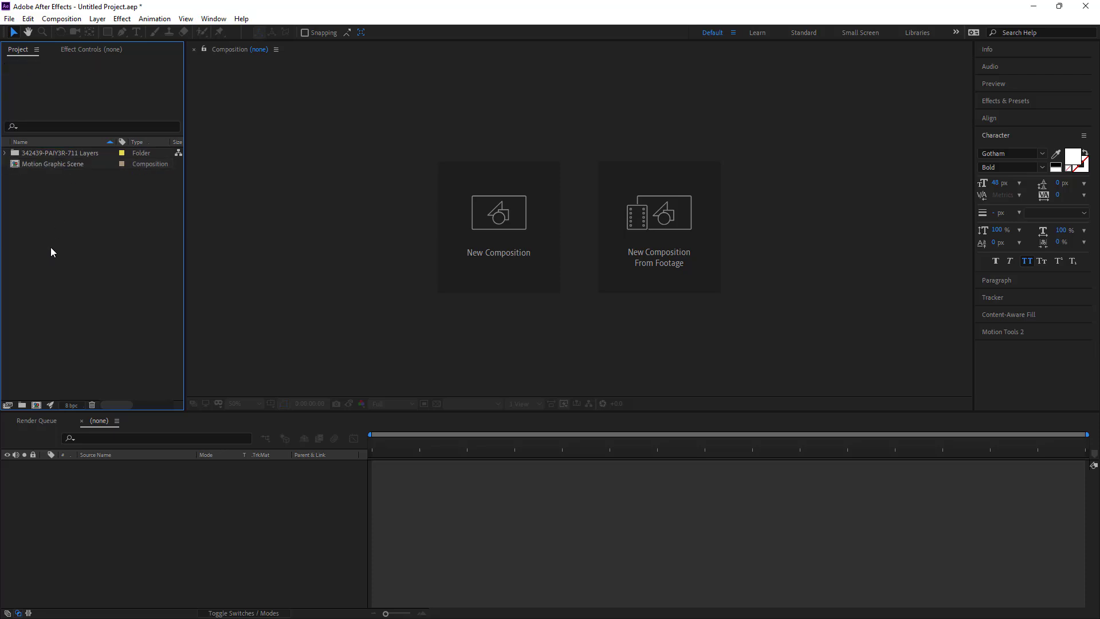
Step: Open the Motion Graphic Scene composition in the viewer and timeline
click(39, 165)
click(43, 194)
click(64, 19)
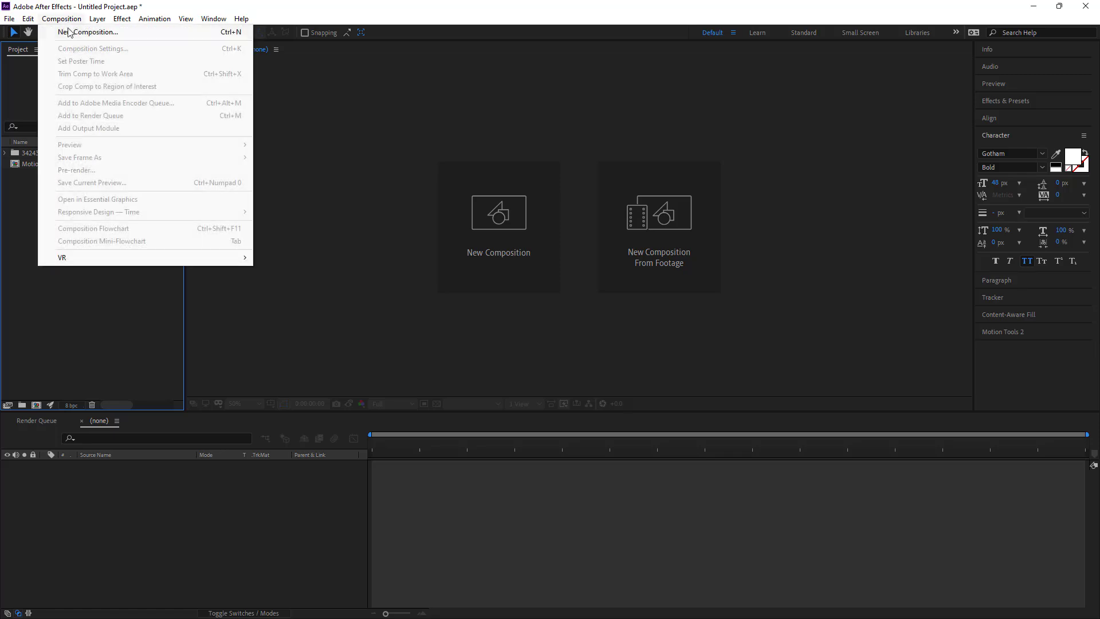
click(14, 187)
double_click(32, 166)
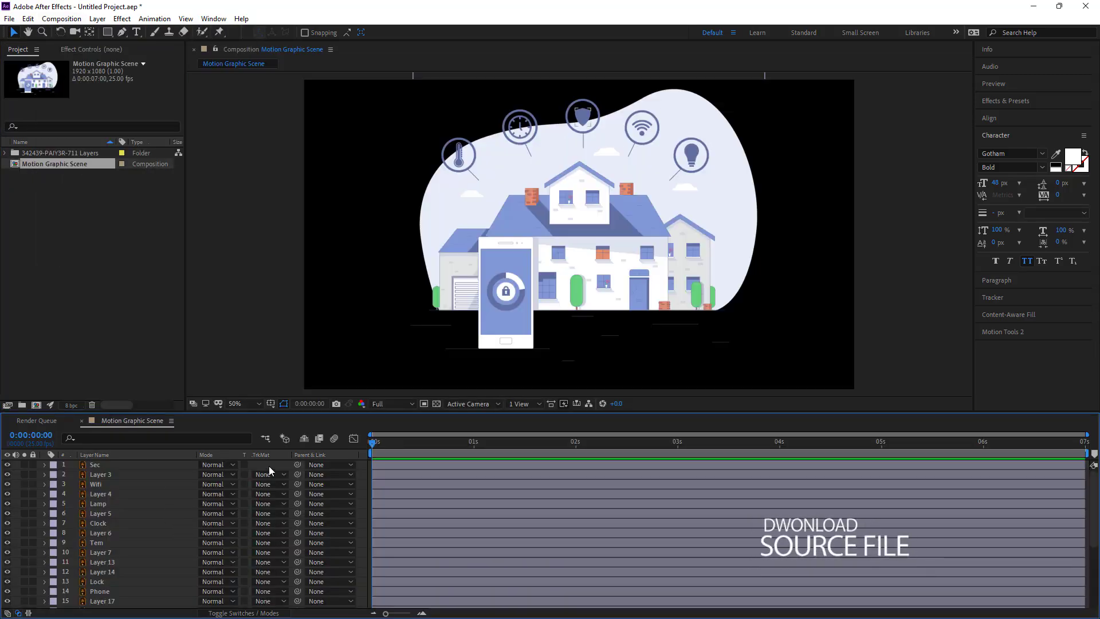
Step: Review the composition's width, height, frame rate and duration settings, and leave them without making changes
click(61, 19)
click(75, 42)
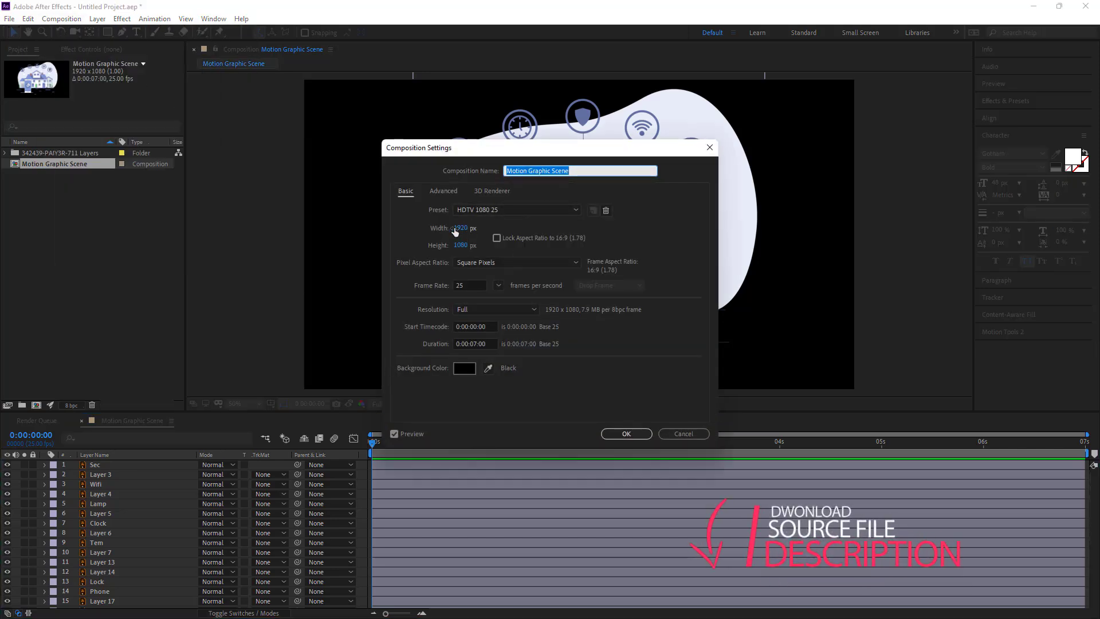
click(461, 228)
click(461, 245)
click(406, 314)
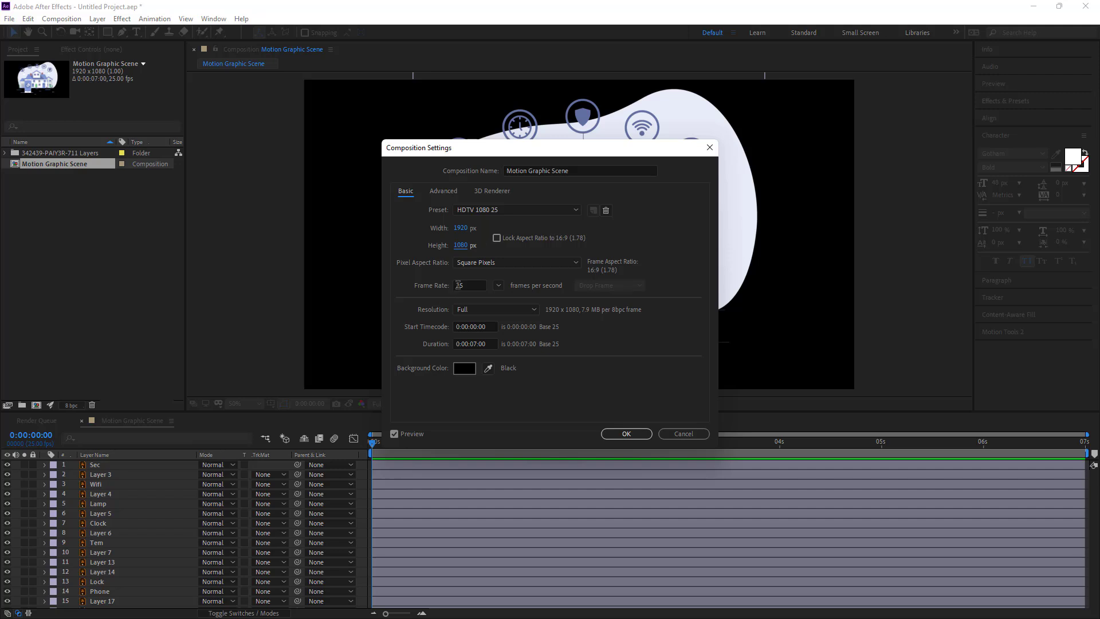
click(404, 310)
click(471, 344)
click(408, 342)
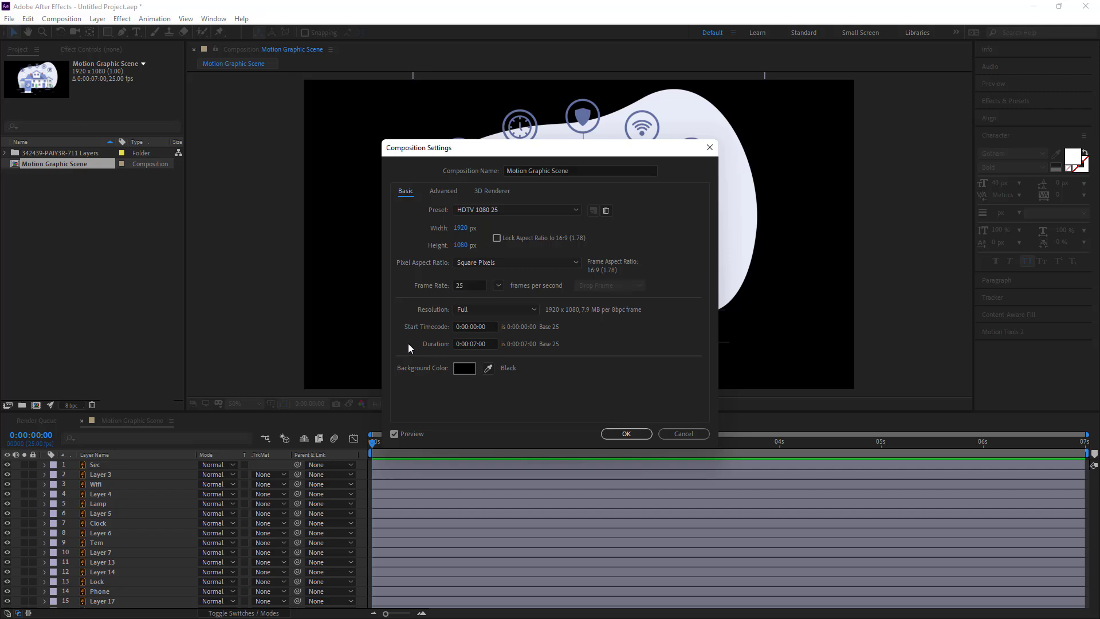
click(676, 434)
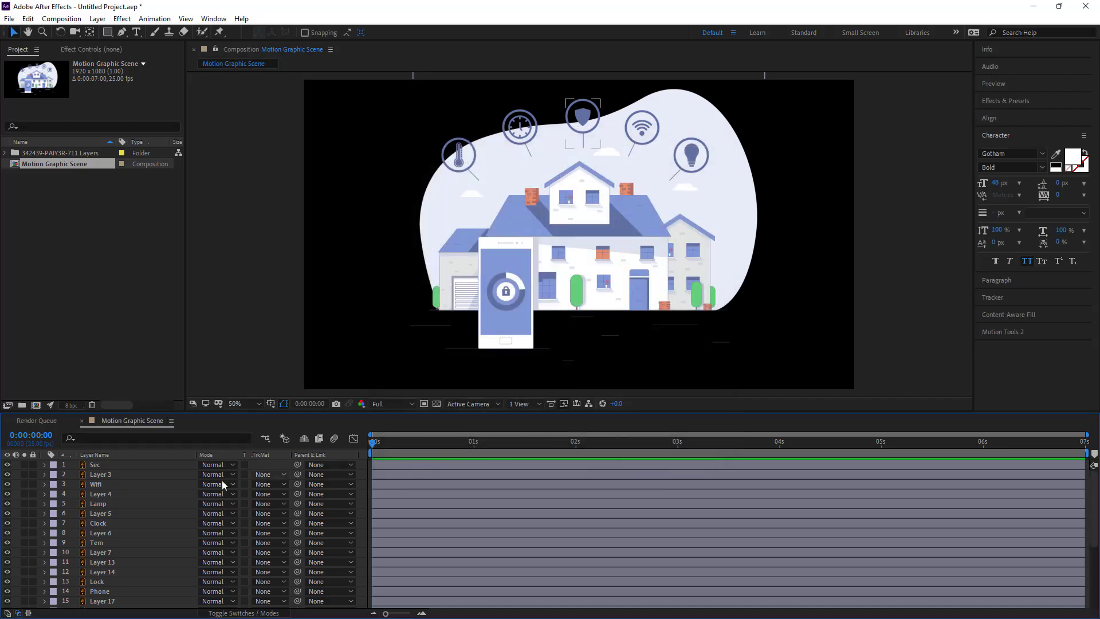
Step: Create a white 1920 x 1080 px solid layer named BG
click(99, 468)
click(270, 465)
click(59, 19)
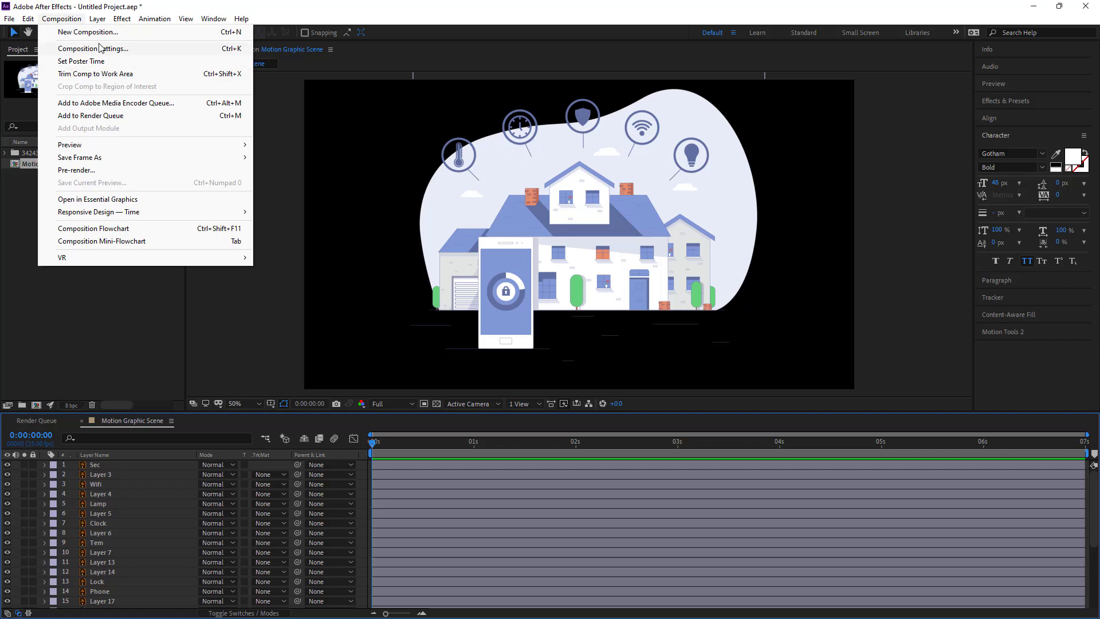
mouse_move(251, 37)
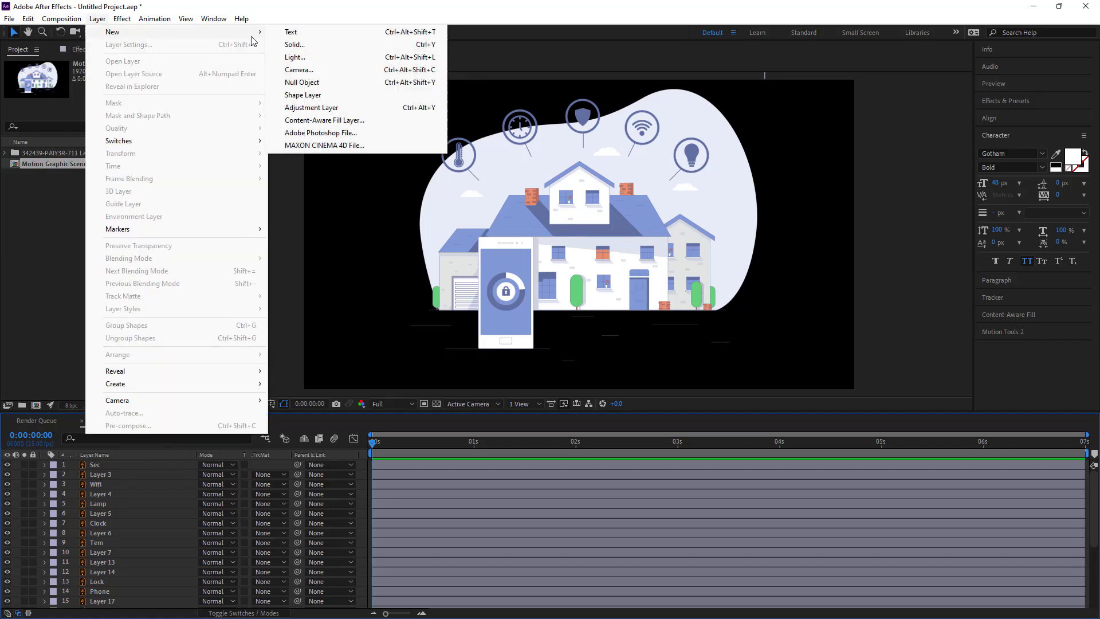
click(312, 46)
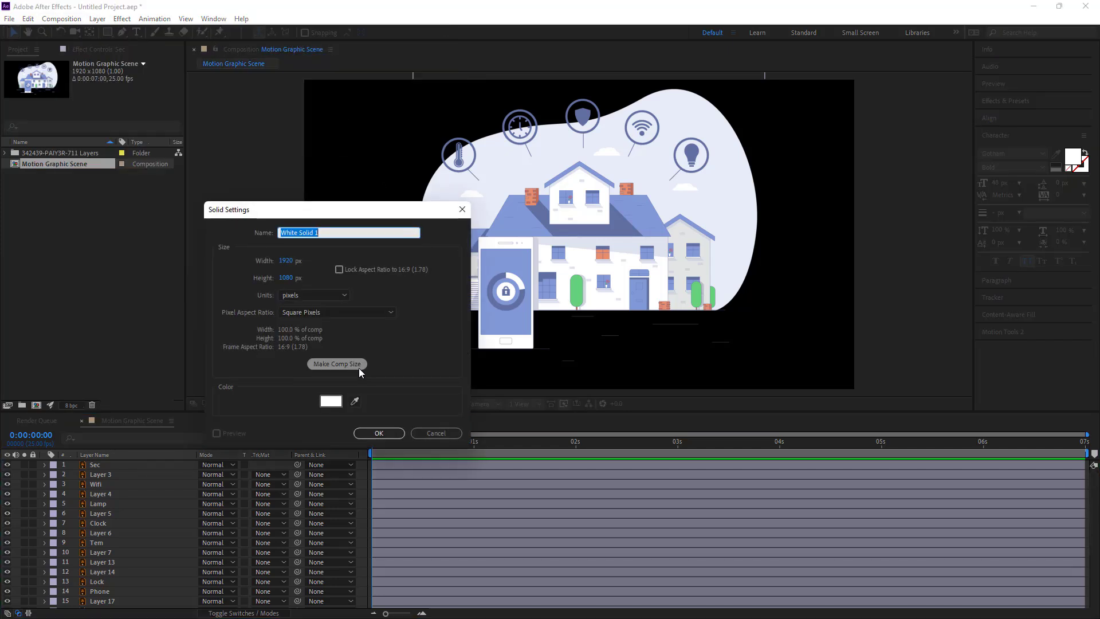
text(BG)
click(379, 433)
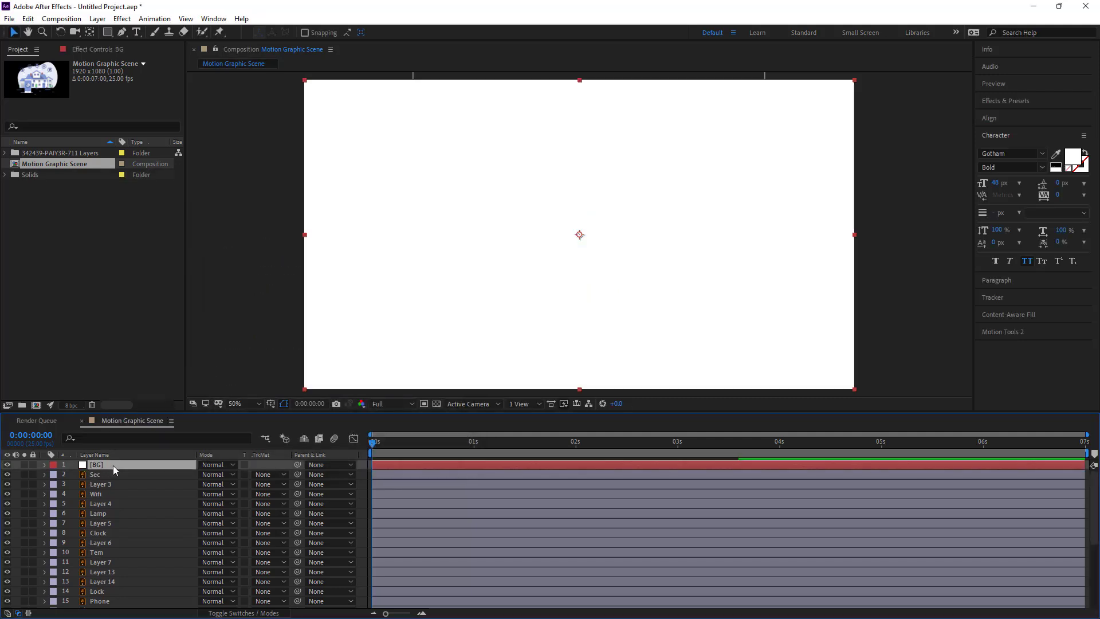
Step: Move the BG solid beneath all other layers, below BACKGROUND, and clear the layer selection
drag(113, 467, 137, 609)
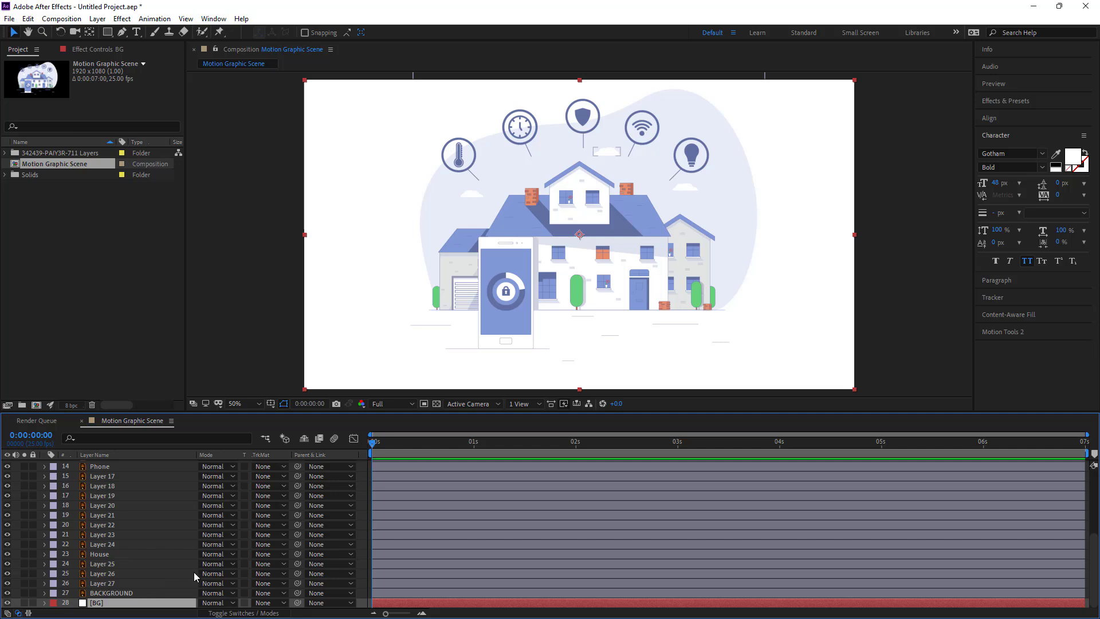
scroll(249, 529, up, 5)
click(265, 465)
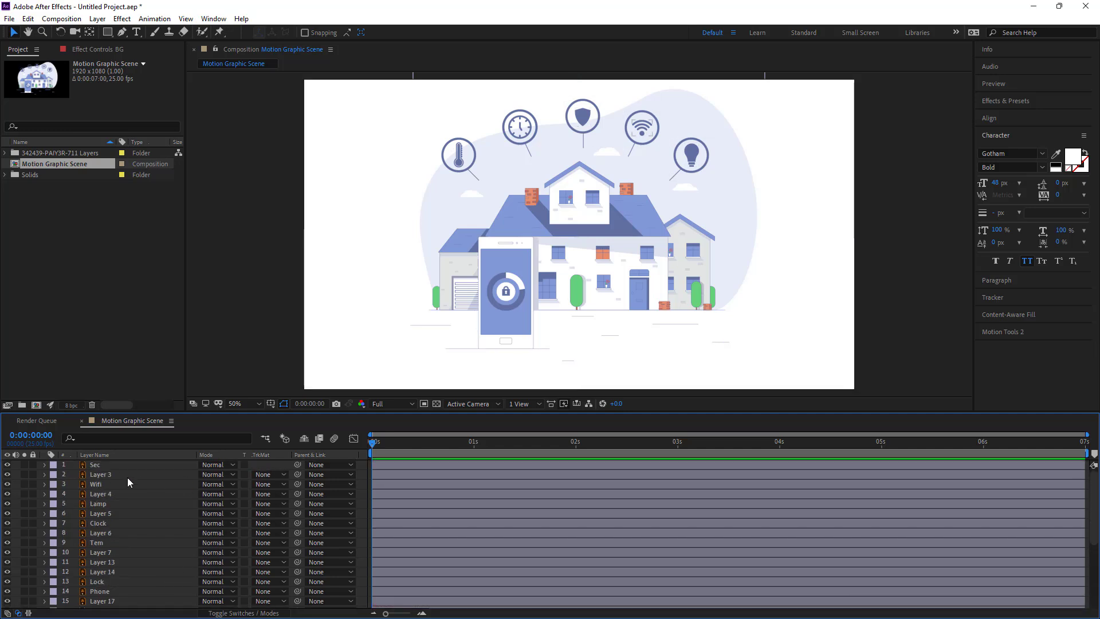
Step: Move the anchor point of Layer 3, the shield icon's circle, to the lower end of its stem
click(100, 466)
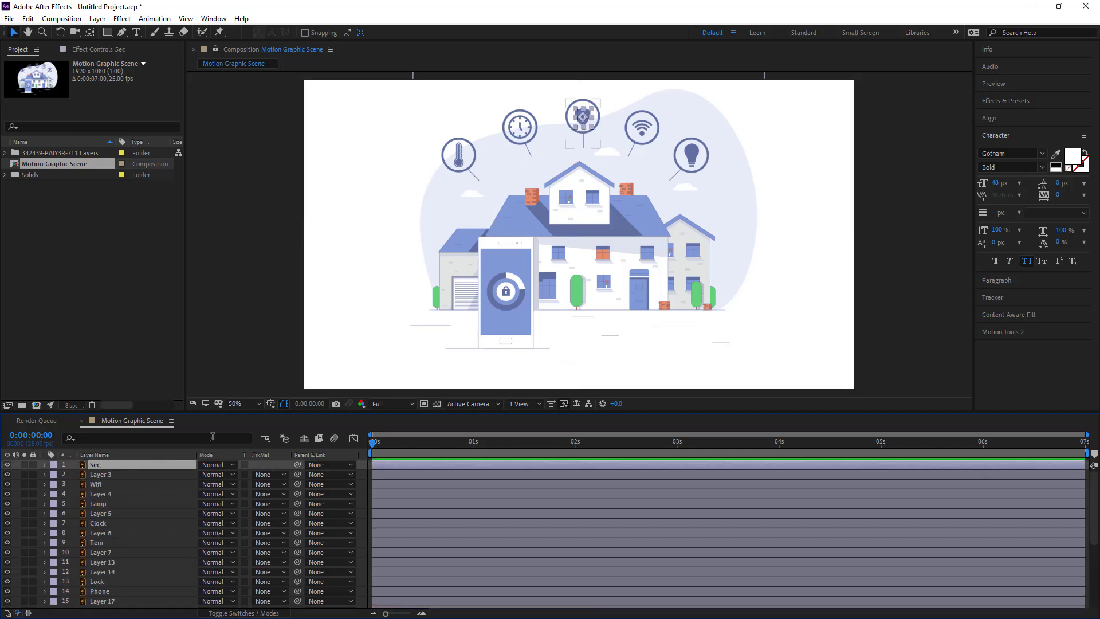
scroll(579, 123, up, 2)
drag(587, 147, 450, 512)
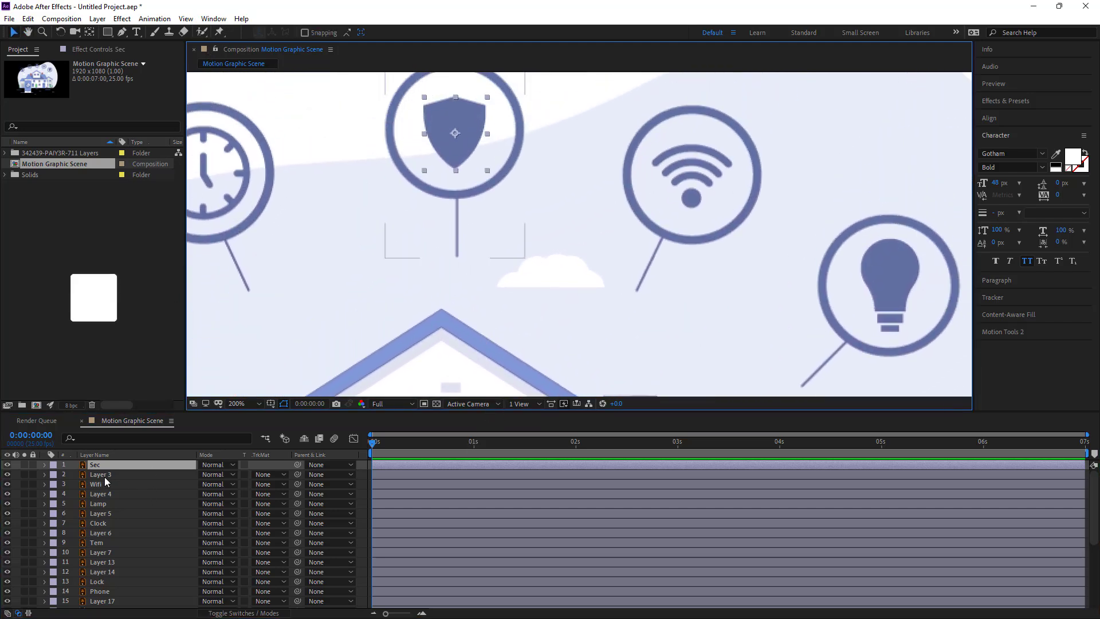
click(104, 475)
click(89, 32)
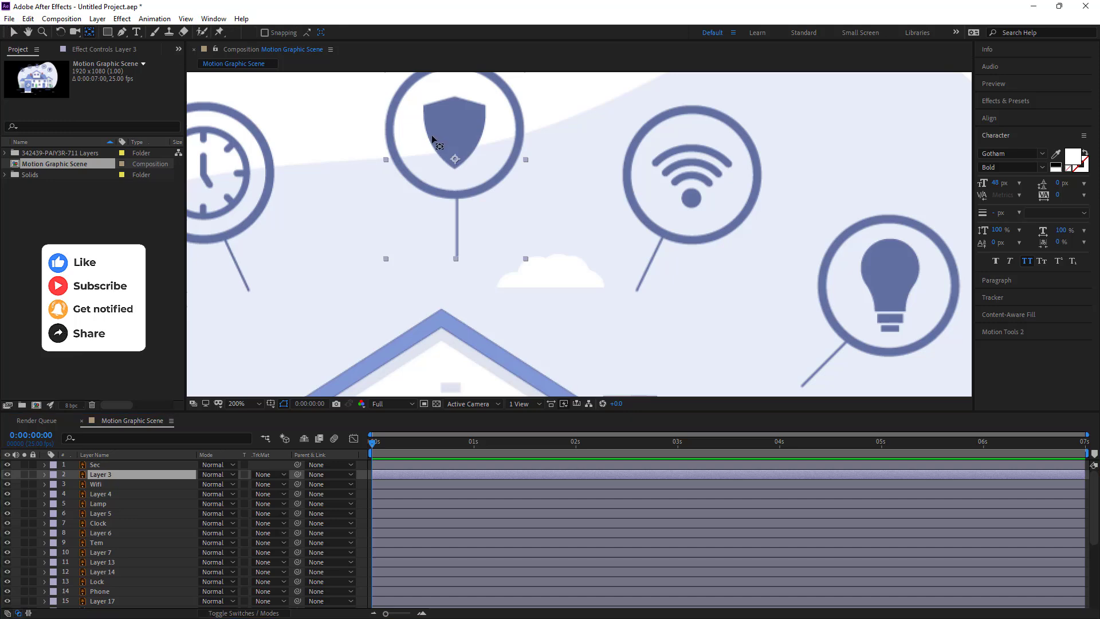
drag(455, 160, 457, 257)
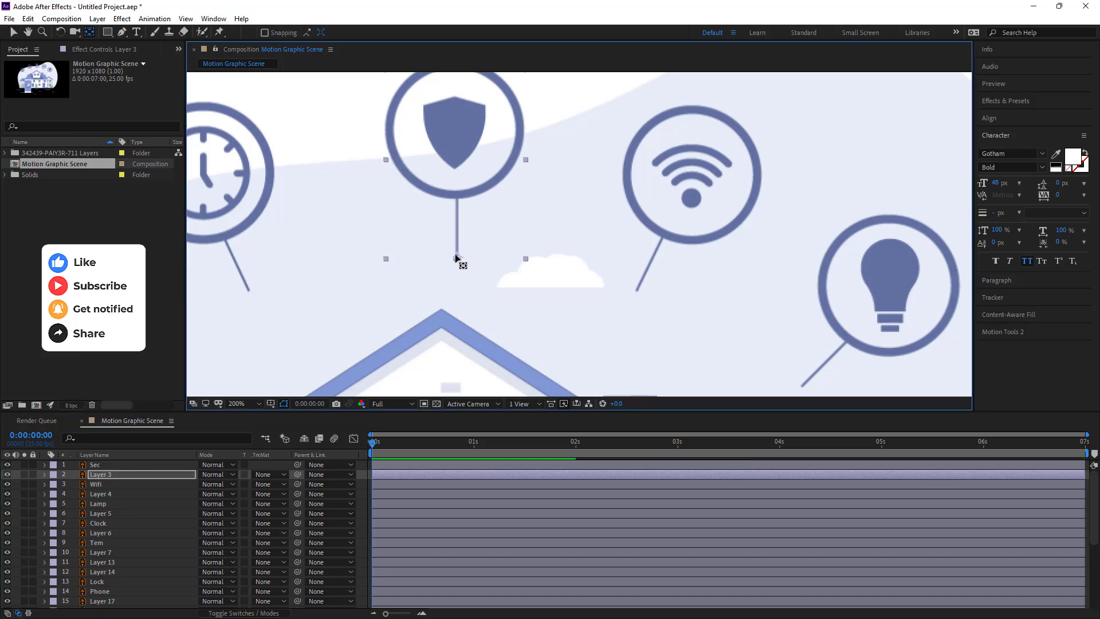
Step: Move the anchor point of Layer 4, the Wi-Fi icon's circle, to the lower end of its stem
click(101, 493)
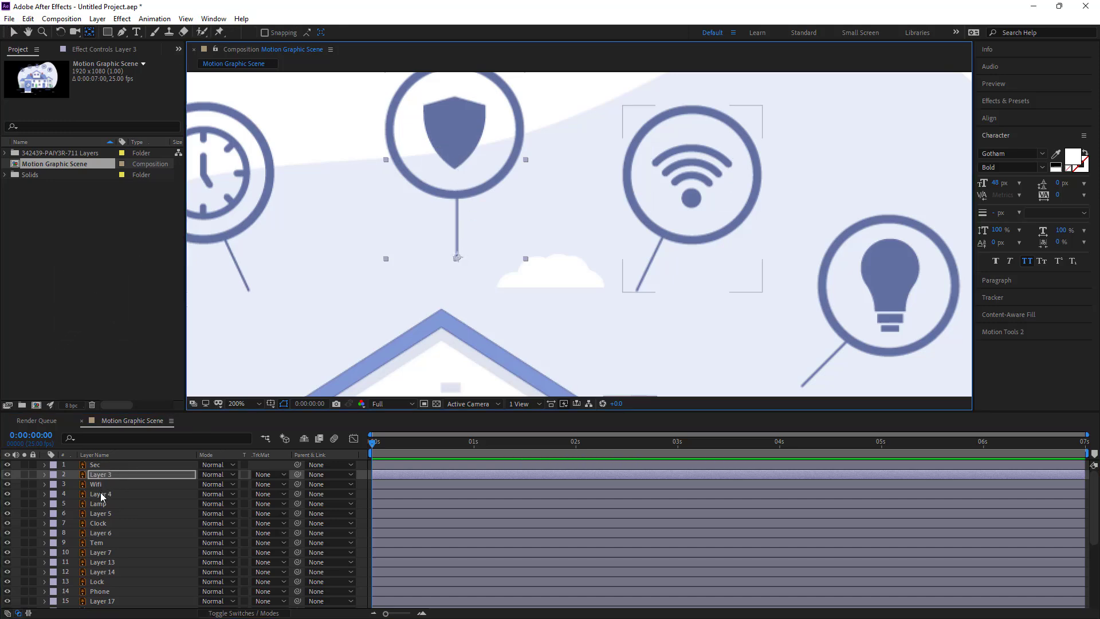
key(h)
drag(347, 273, 395, 256)
key(y)
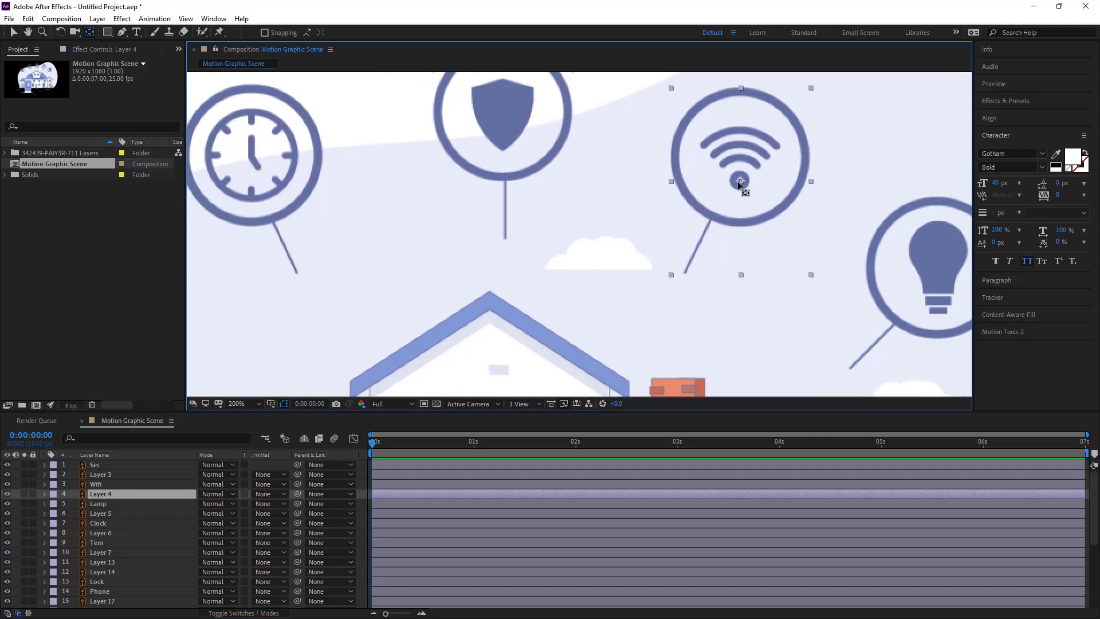
drag(740, 181, 687, 271)
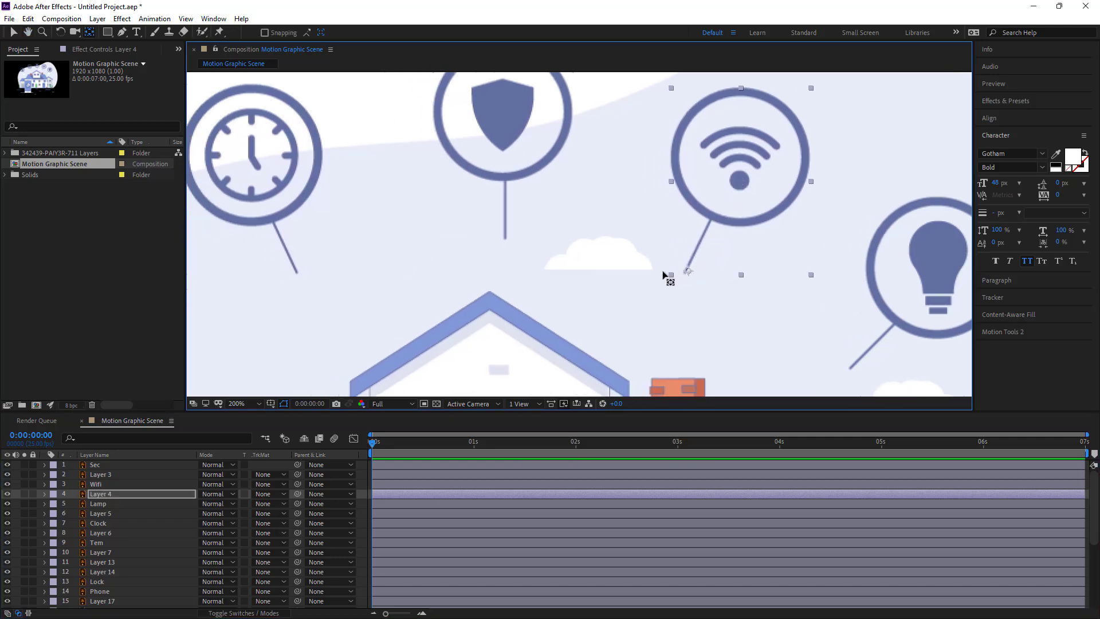
Step: Move the anchor point of Layer 5, the lamp icon's circle, to the lower end of its stem
click(120, 513)
drag(670, 351, 407, 268)
drag(684, 215, 604, 300)
Step: Move the anchor point of Layer 6, the clock icon's circle, to the lower end of its stem
drag(318, 287, 732, 372)
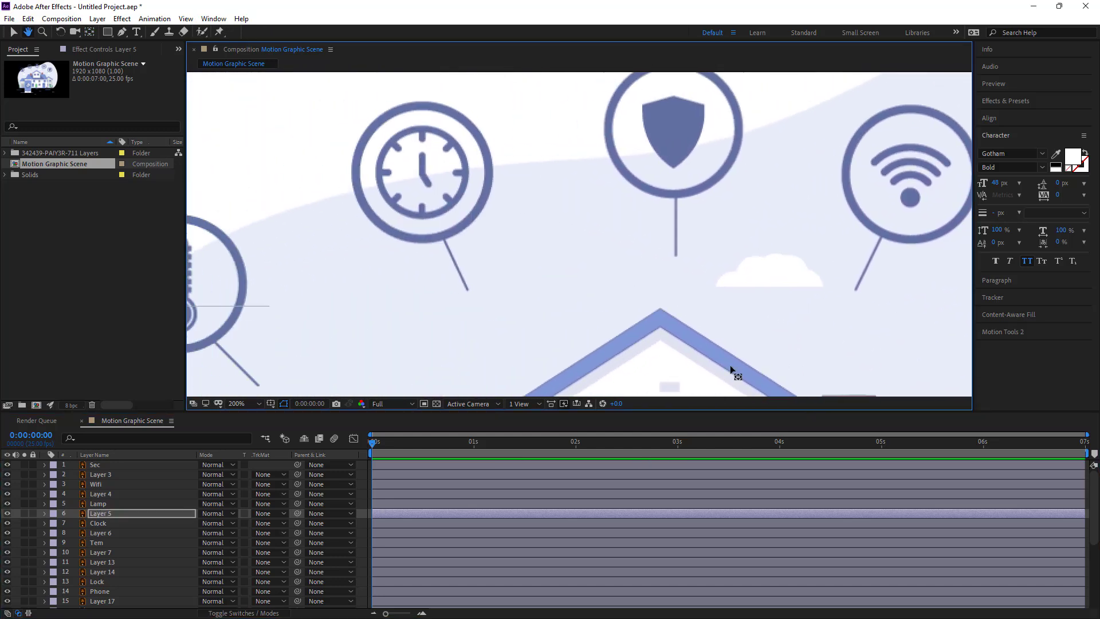
click(99, 533)
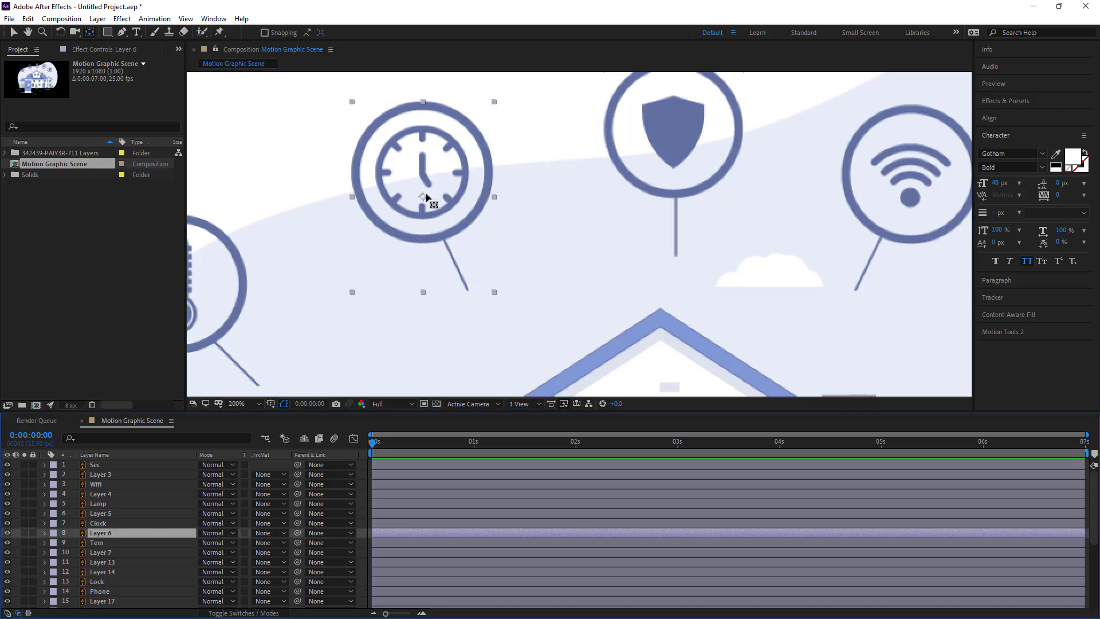
drag(425, 198, 471, 290)
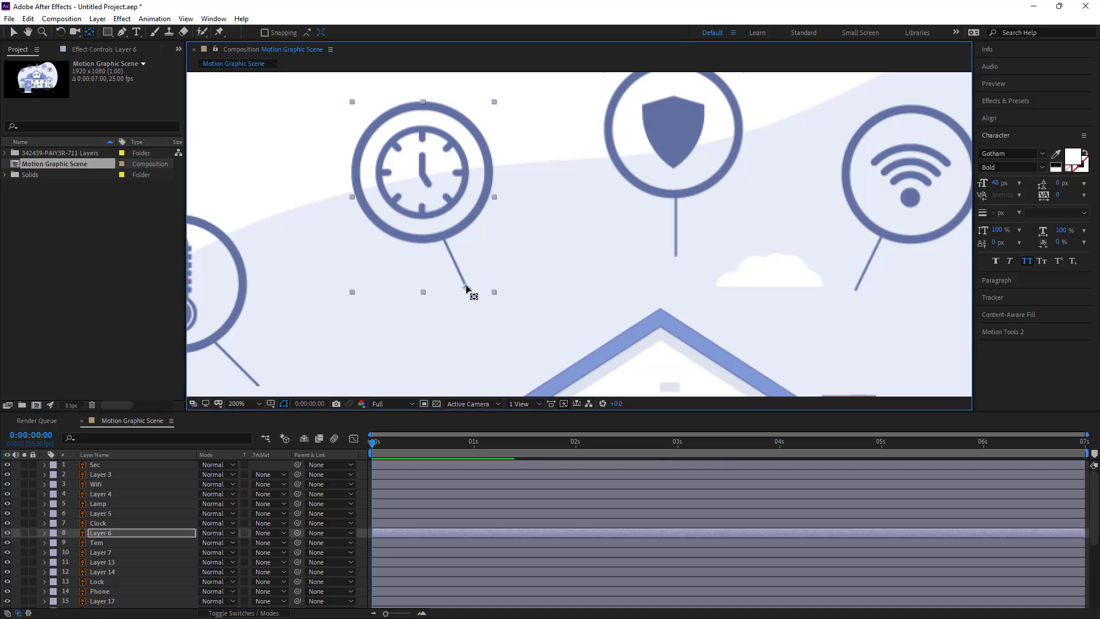
Step: Move the anchor point of Layer 7, the thermometer icon's circle, to the end of its stem, and return to the Selection tool
drag(338, 317, 555, 198)
click(115, 554)
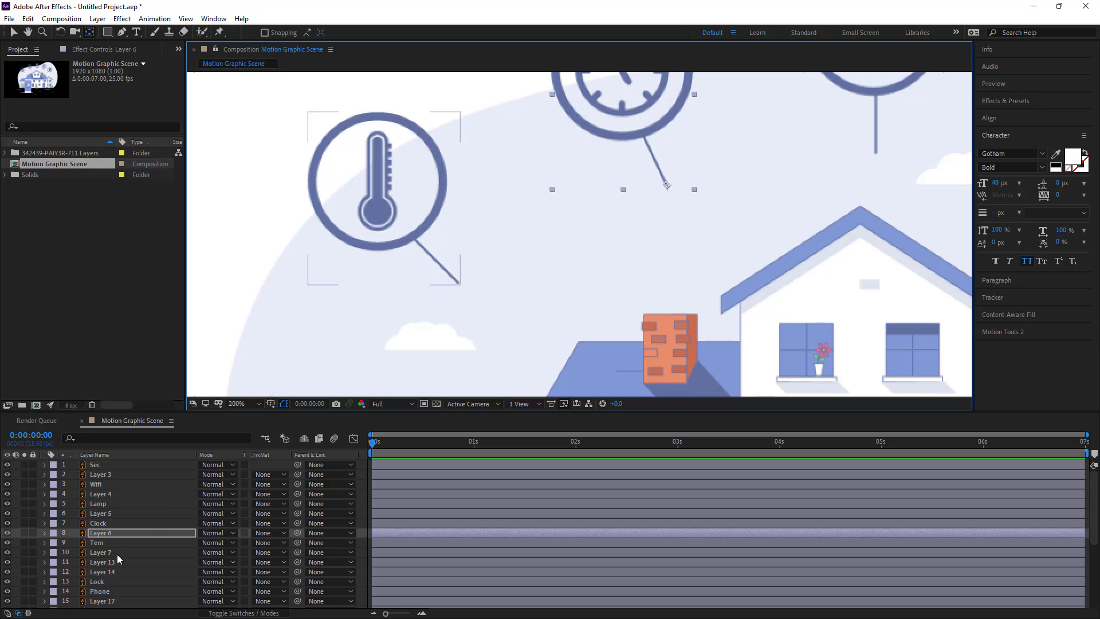
drag(387, 197, 458, 285)
click(13, 32)
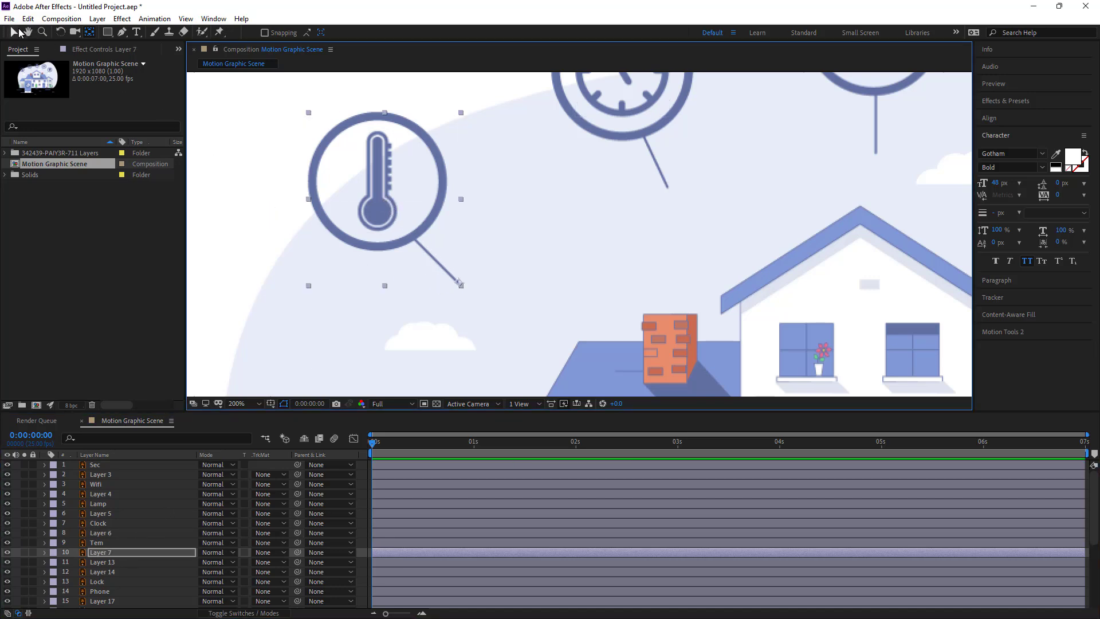
Step: Select the ten icon layers from Sec to Layer 7 and add Scale keyframes to them at 0:00:01:00
scroll(405, 300, down, 2)
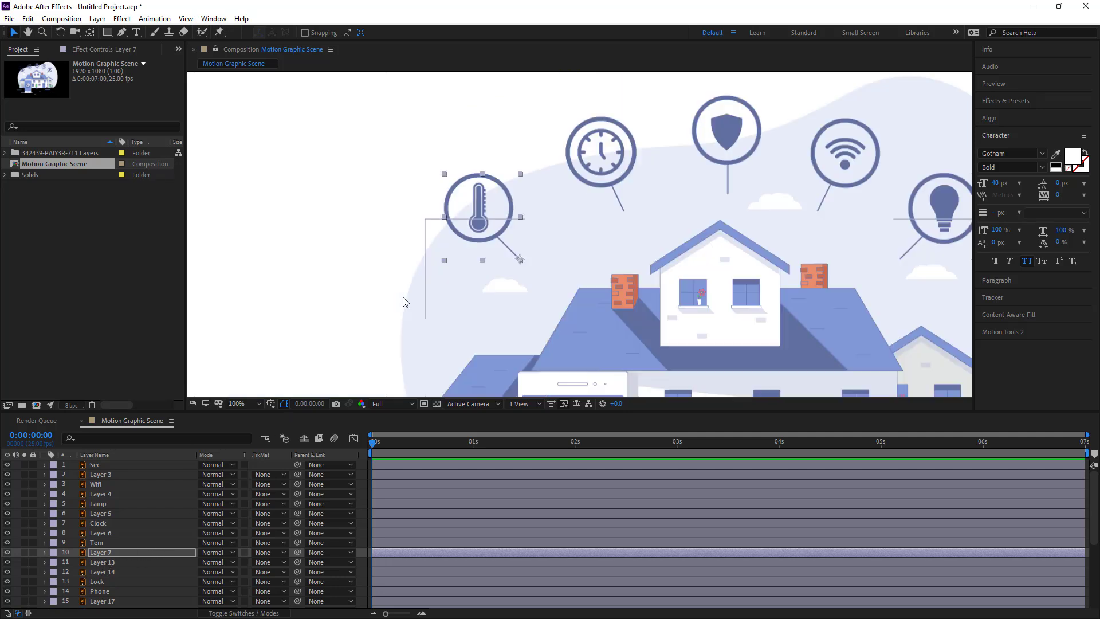
drag(533, 284, 482, 276)
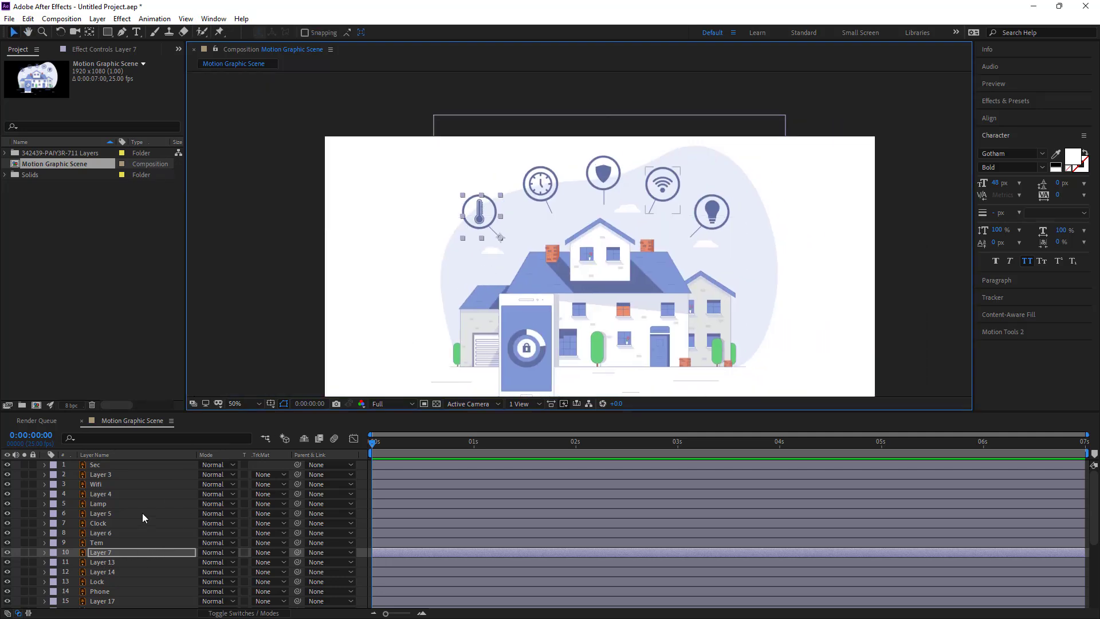
click(95, 552)
shift+click(97, 543)
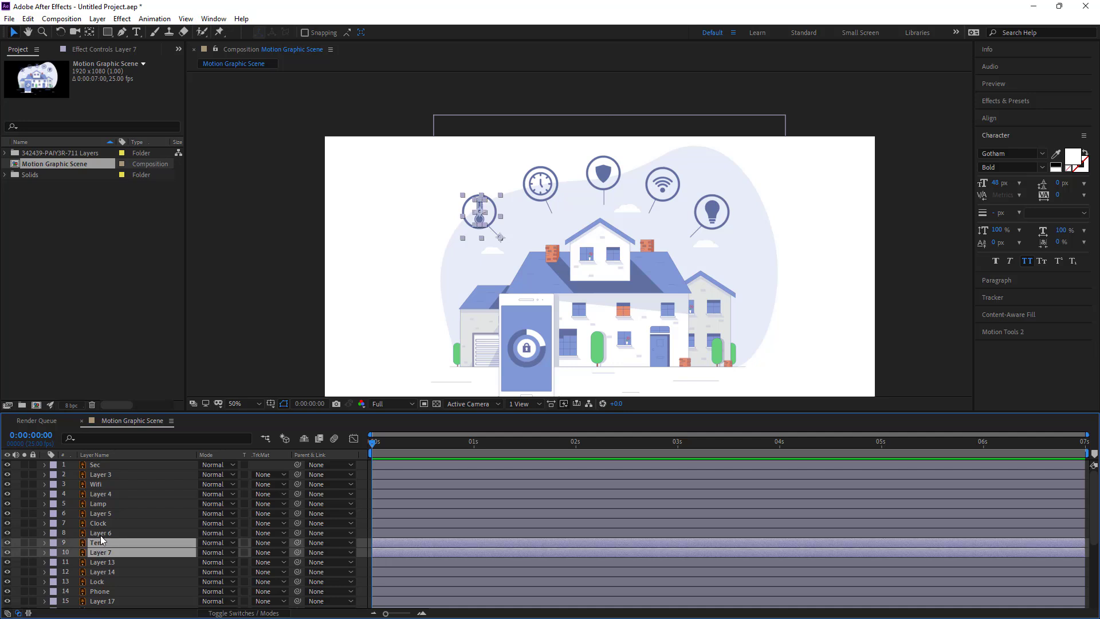
shift+click(100, 533)
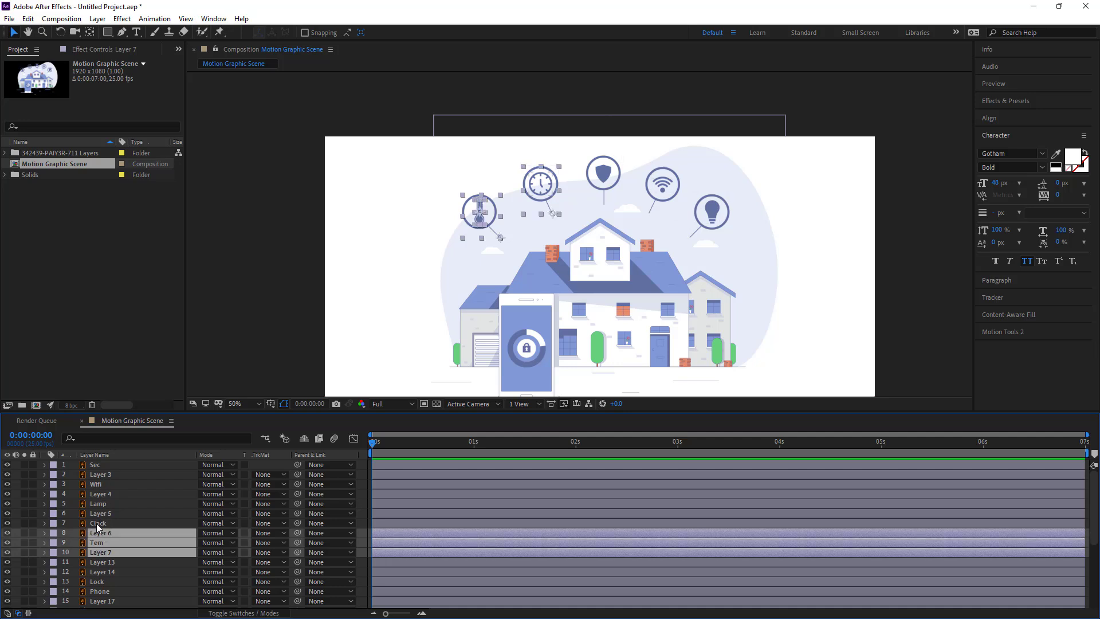
shift+click(97, 523)
shift+click(99, 513)
shift+click(98, 504)
shift+click(99, 494)
shift+click(100, 484)
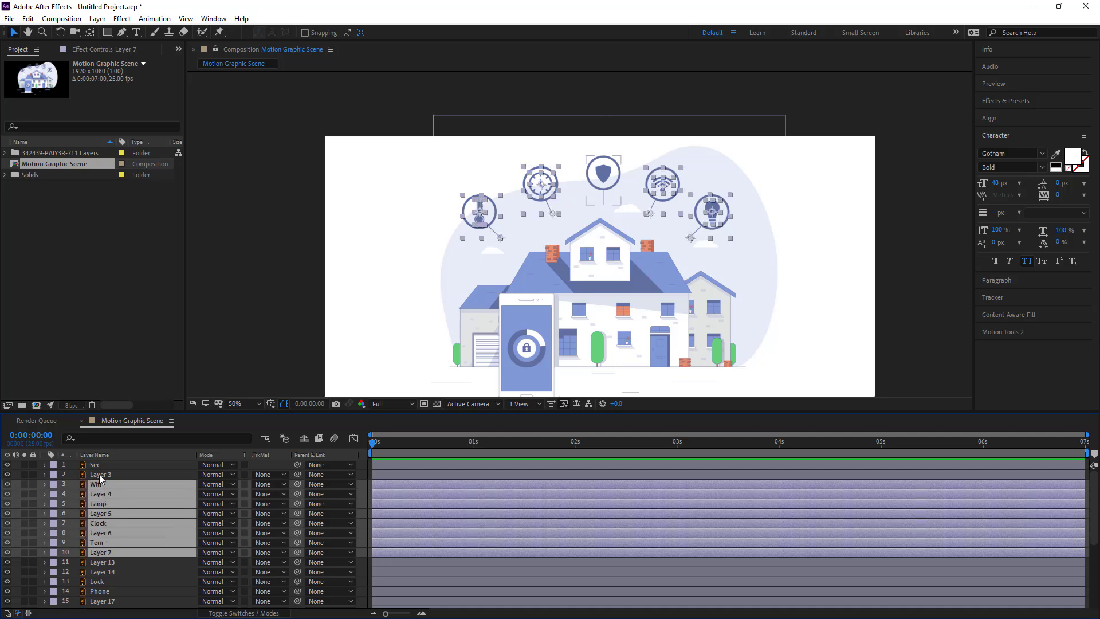
shift+click(100, 475)
shift+click(95, 465)
drag(406, 452, 452, 447)
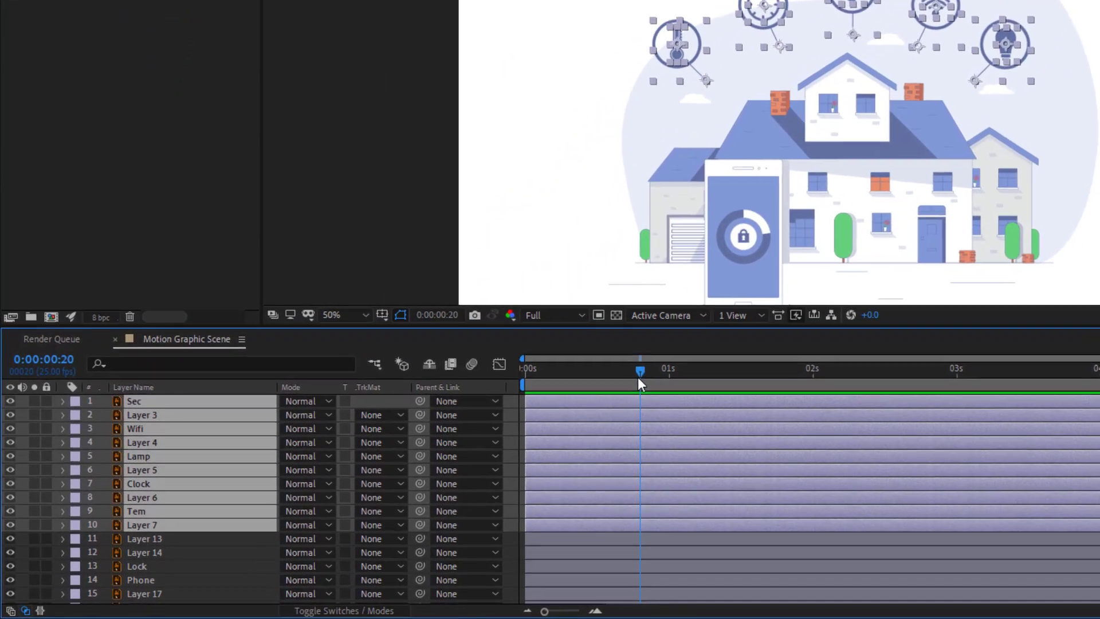
drag(639, 379, 668, 378)
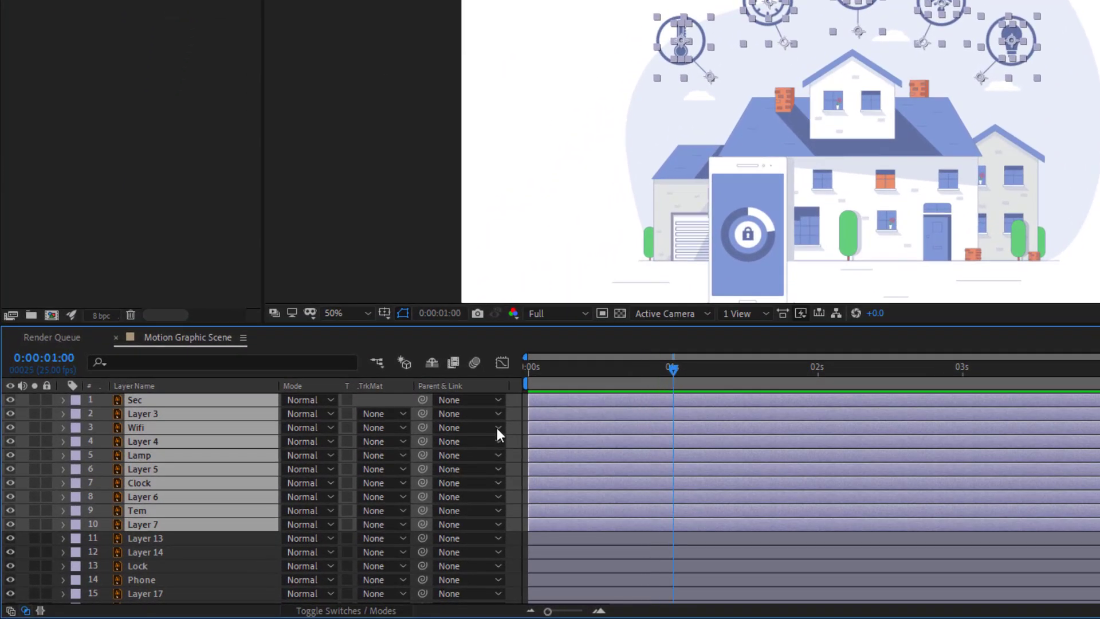
key(alt+shift+s)
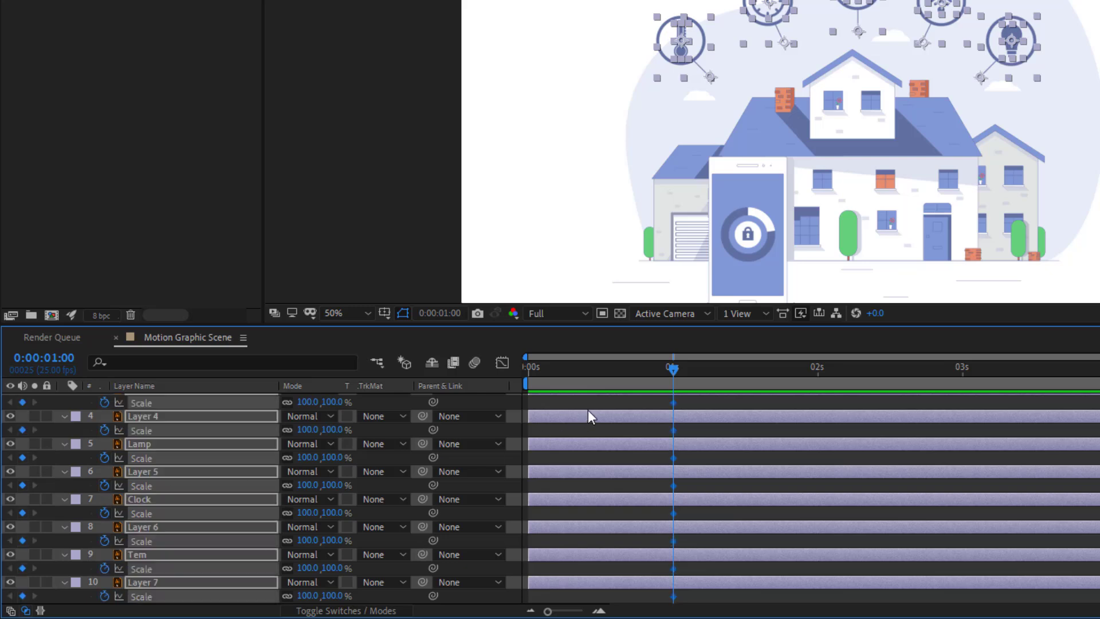
Step: Set the Scale of the ten selected icon layers to 0% at 0:00:00:00
drag(627, 389, 477, 391)
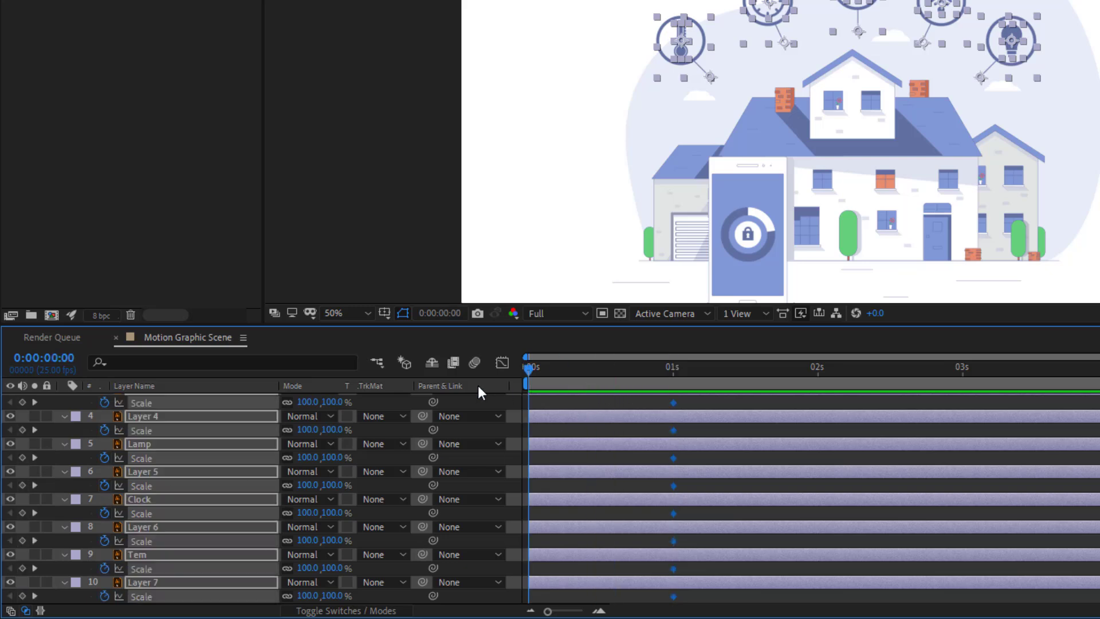
click(312, 402)
text(0)
key(Return)
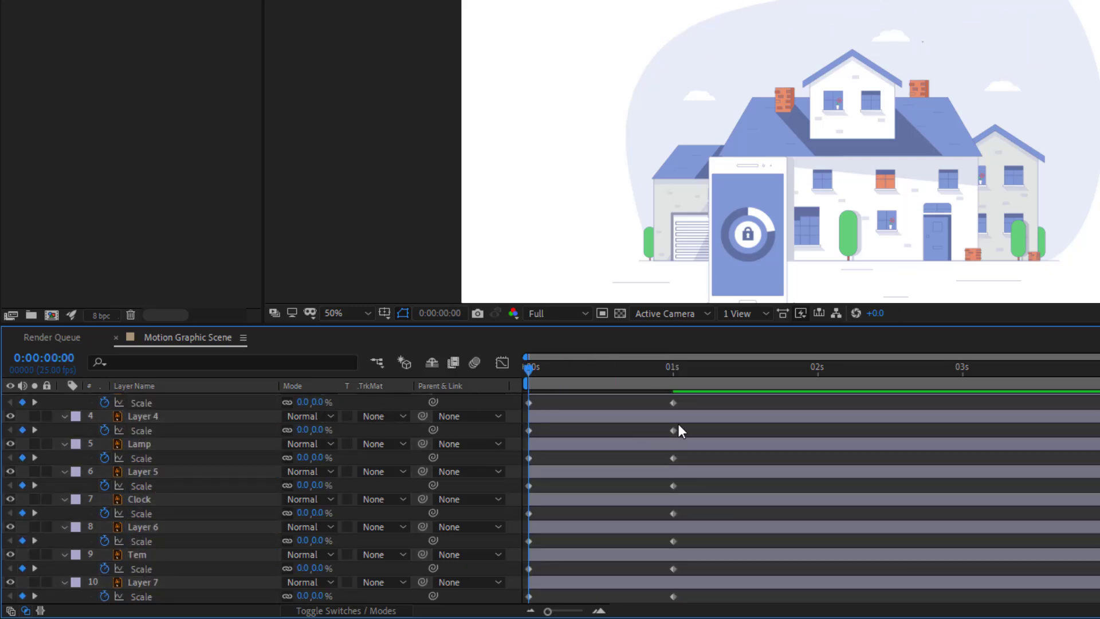
Step: Apply Easy Ease to all the Scale keyframes of the ten icon layers
scroll(678, 425, up, 3)
drag(693, 422, 534, 510)
right_click(529, 501)
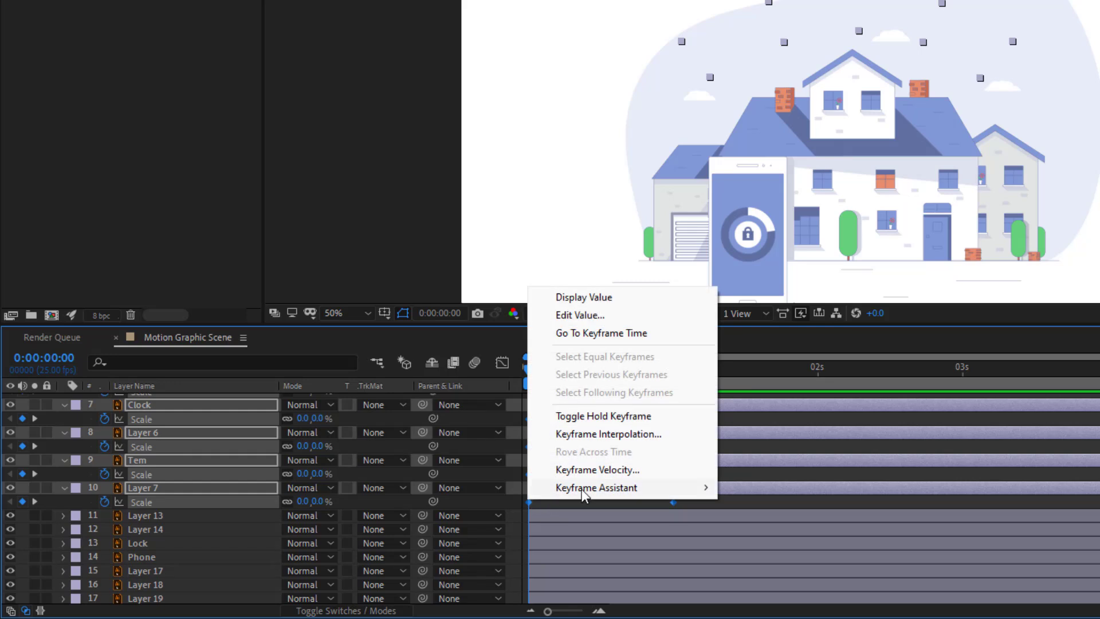
mouse_move(595, 486)
click(787, 379)
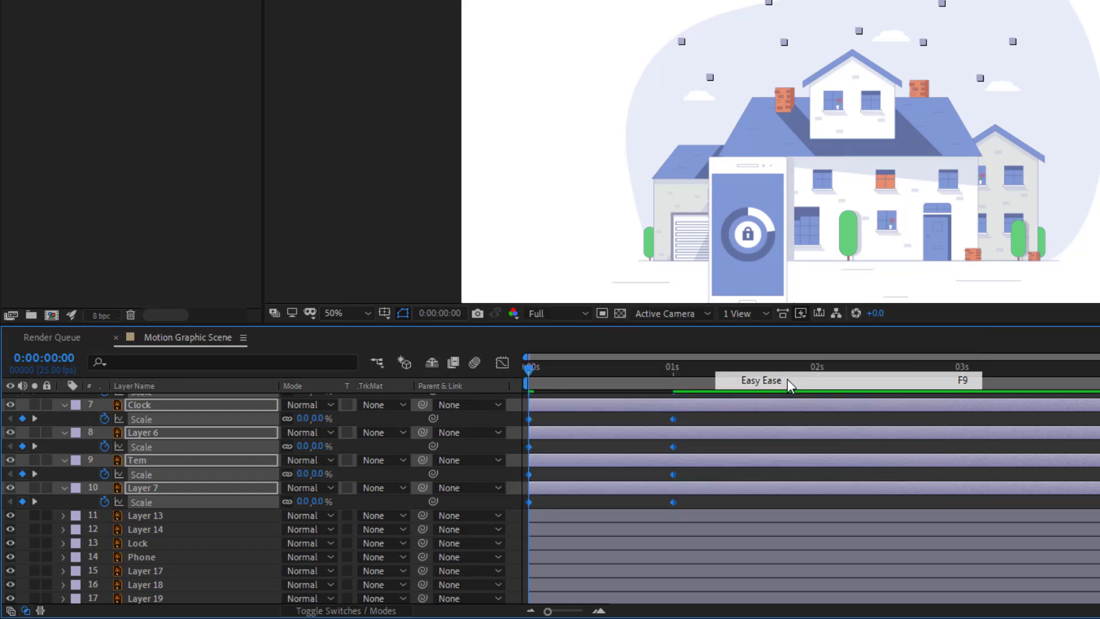
Step: Reshape the Scale speed curve in the Graph Editor into a steep peak midway between the keyframes, and return to the layer bars
click(502, 362)
drag(723, 523, 585, 562)
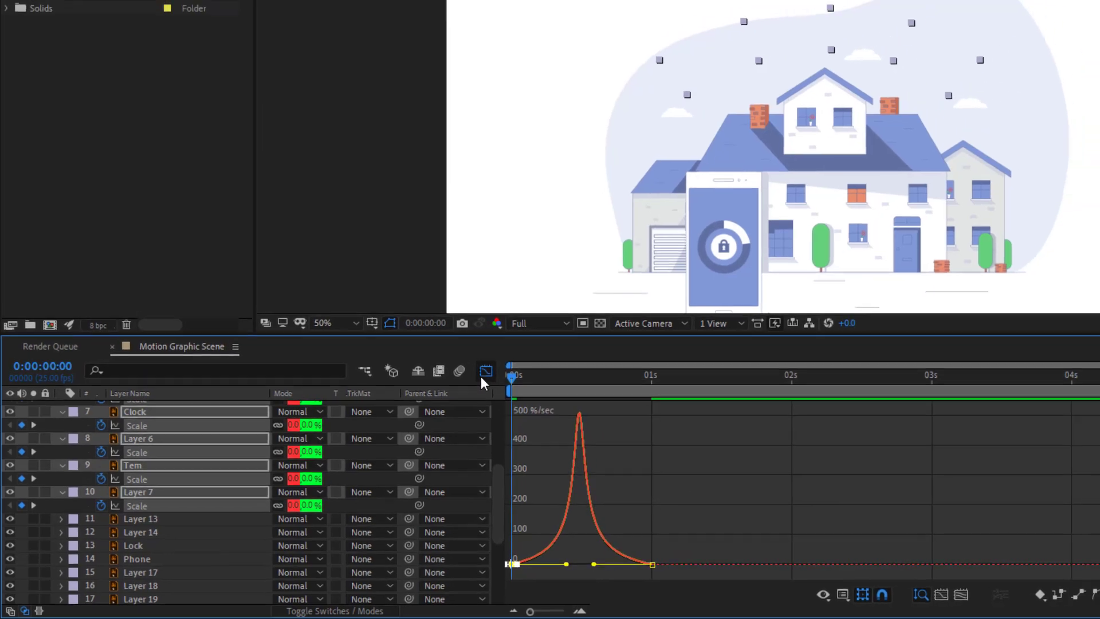
click(502, 363)
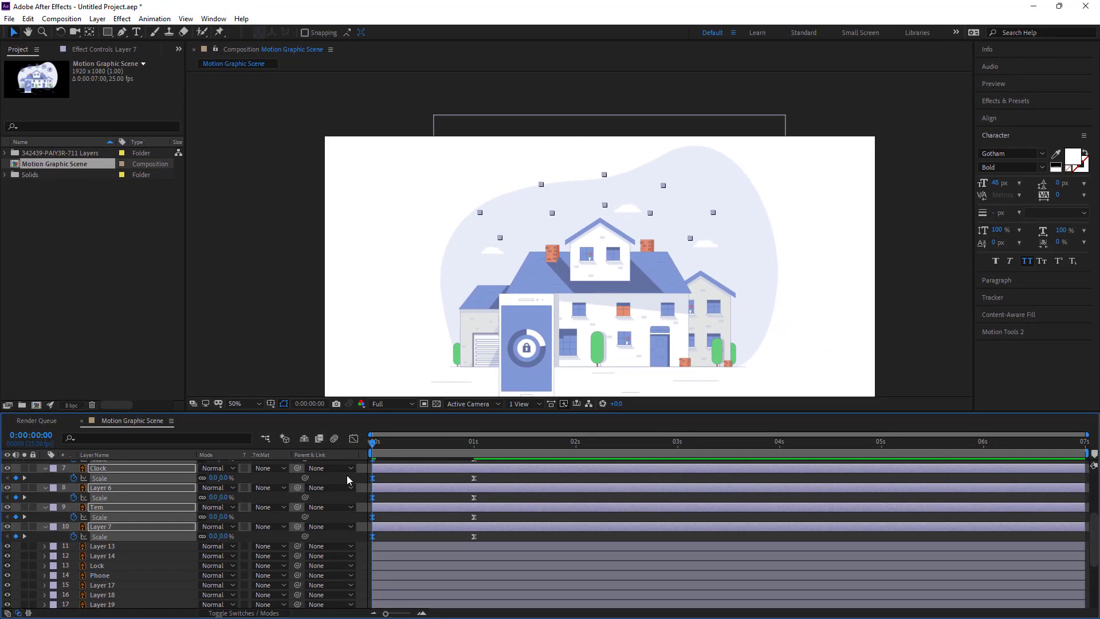
Step: Deselect the layers, preview the icons' scale-up animation, and place the playhead at 0:00:01:00
click(357, 482)
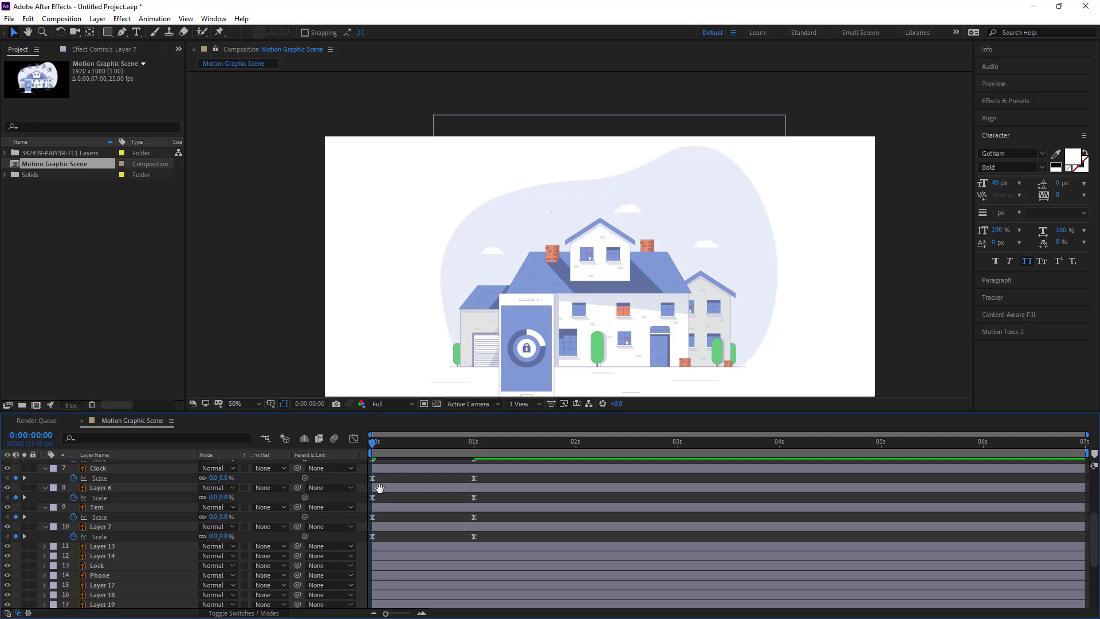
key(space)
click(471, 447)
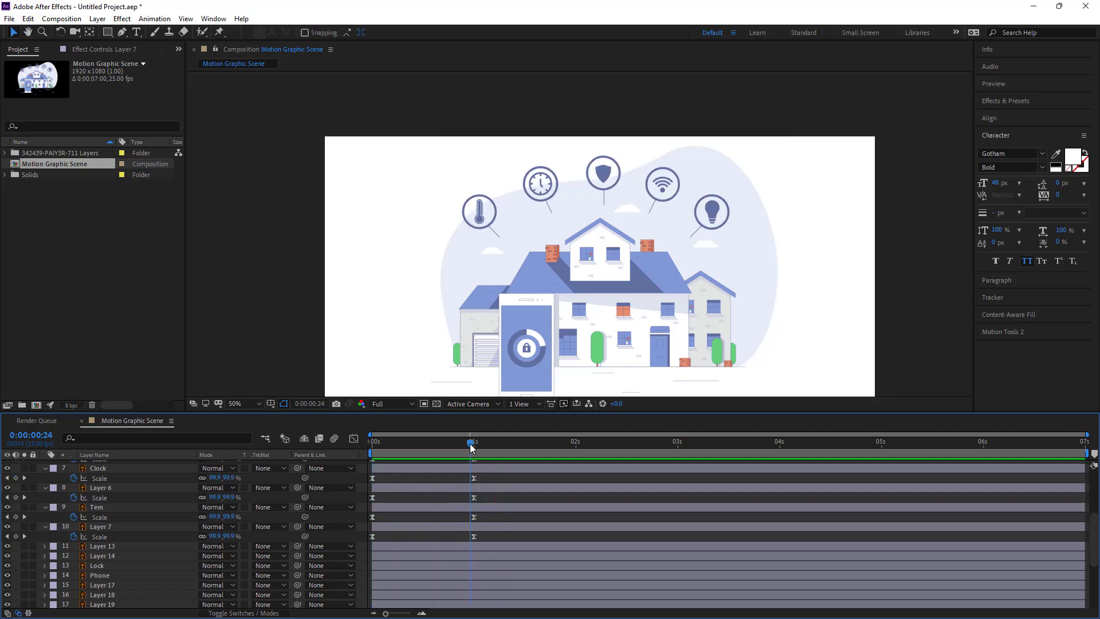
drag(471, 447, 479, 448)
Step: Move the ending Scale keyframes of all ten icon layers from one second to about 0:00:00:13
scroll(478, 464, up, 3)
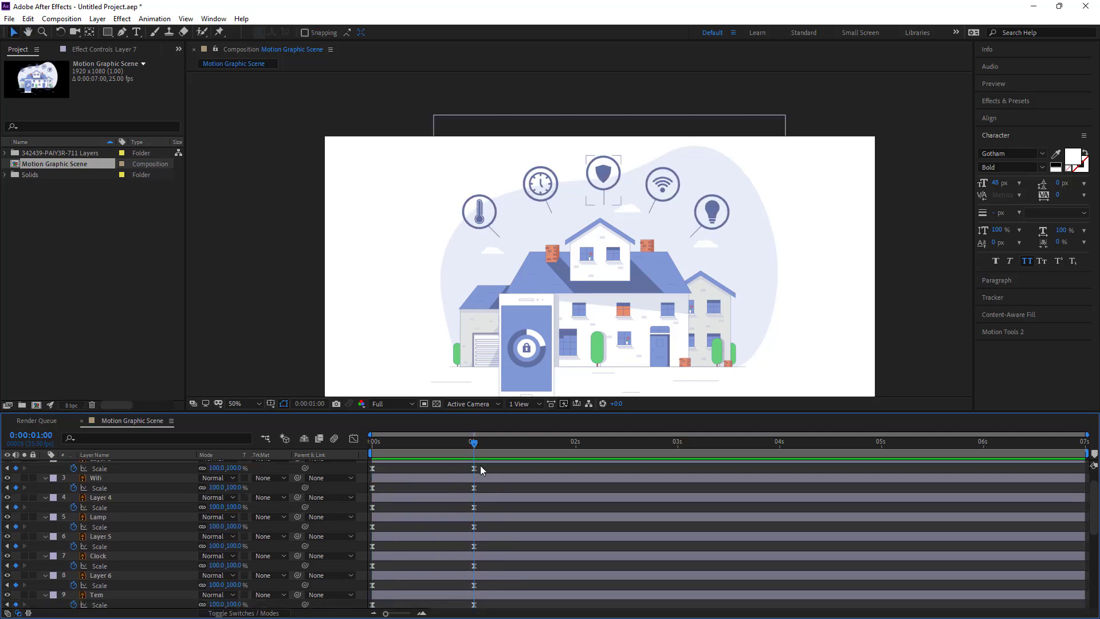
drag(485, 473, 424, 587)
click(441, 586)
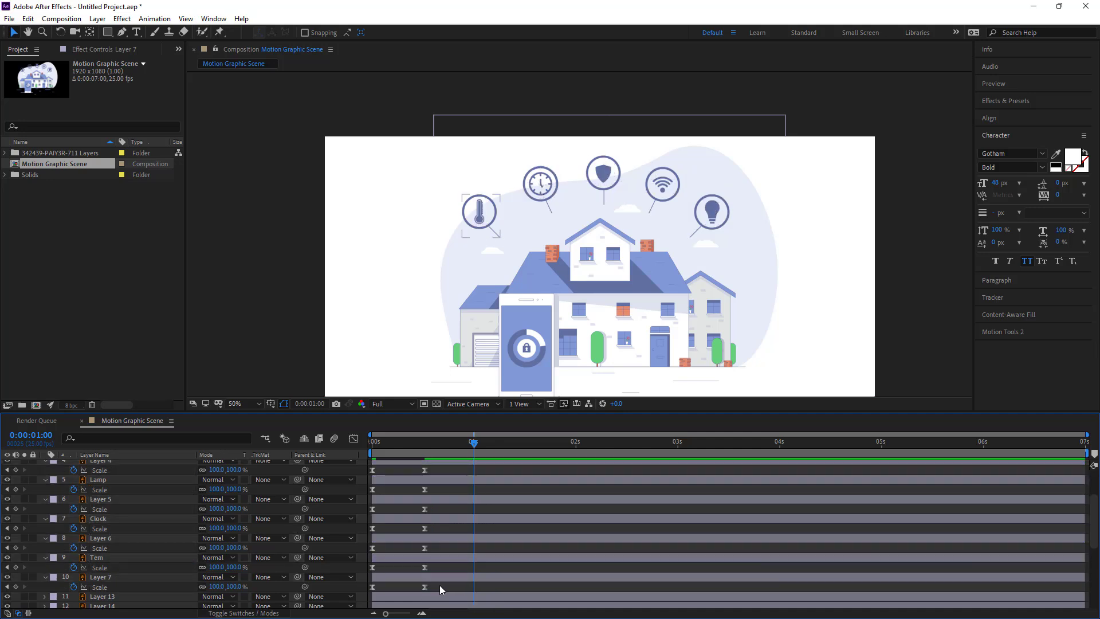
Step: Switch to the Scale Bounce file in Notepad and copy the entire expression
key(alt+Tab)
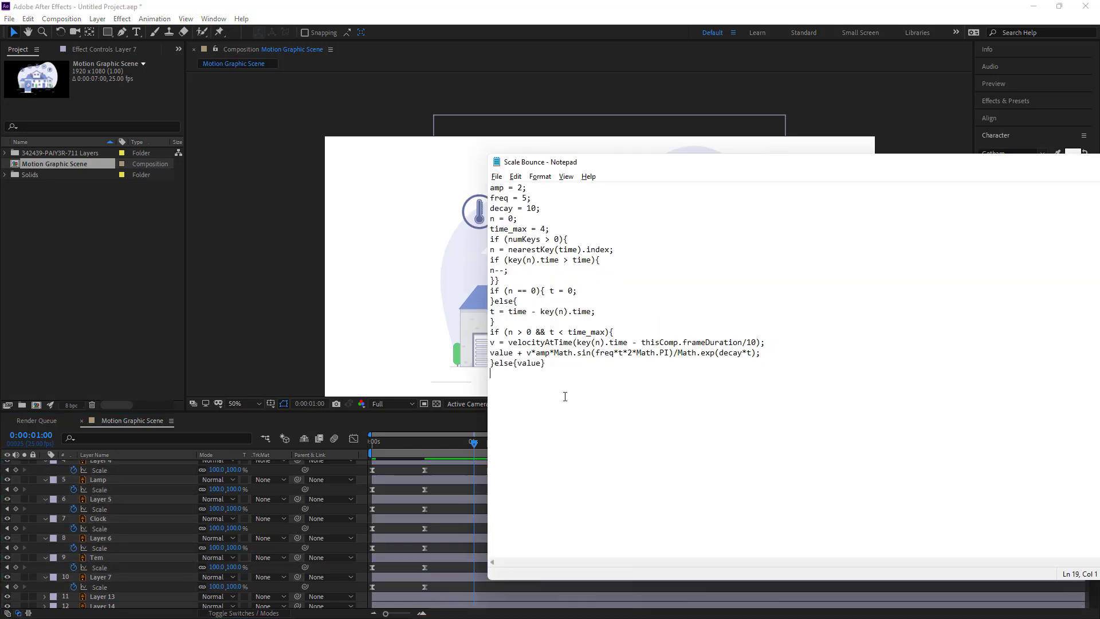
drag(565, 396, 491, 186)
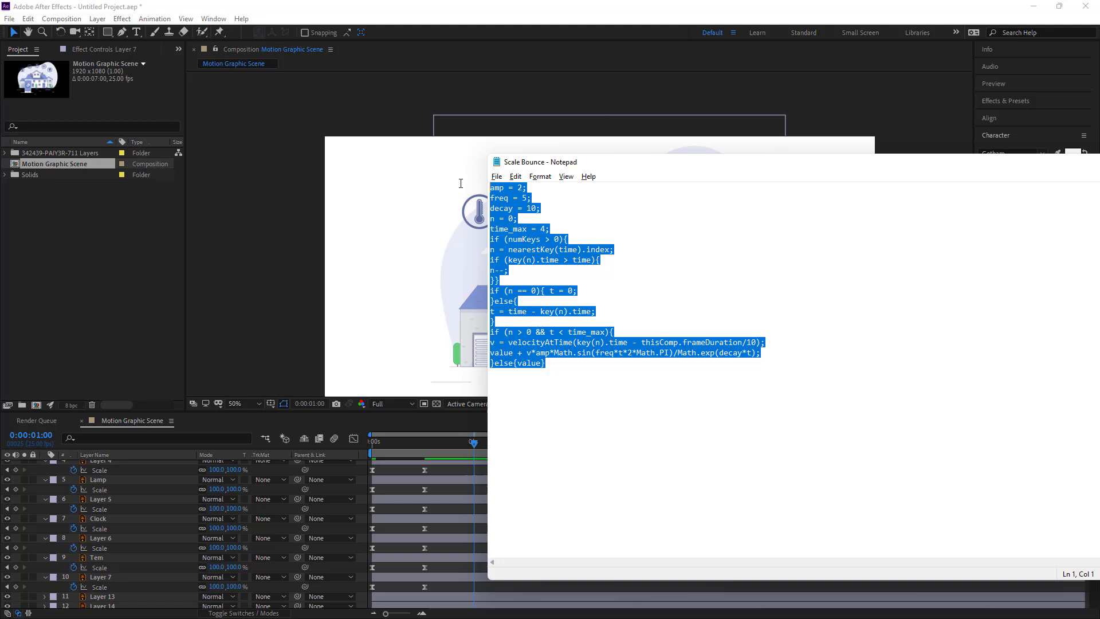
right_click(514, 364)
click(538, 400)
Step: Return to After Effects and add the copied bounce expression to the Scale of the Sec layer
click(401, 472)
scroll(146, 509, up, 3)
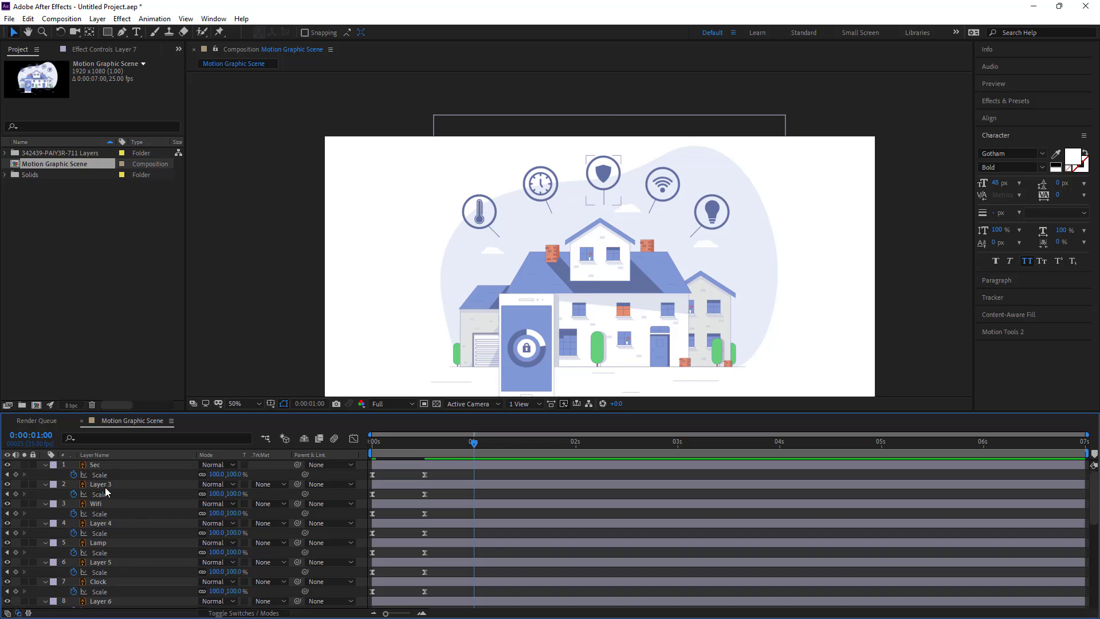
click(97, 464)
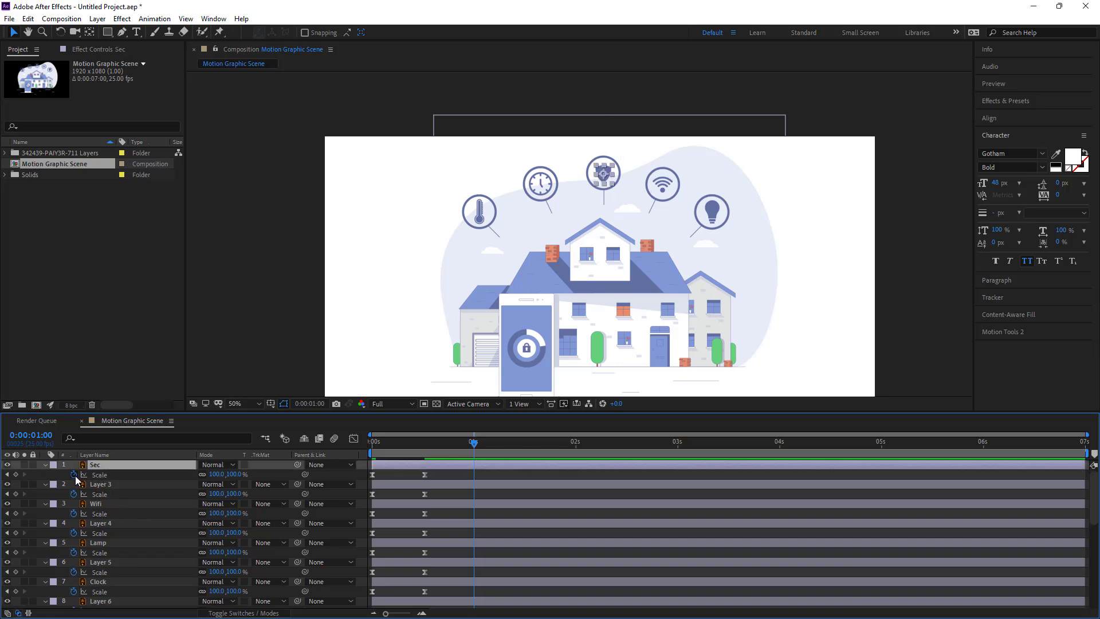
alt+click(73, 474)
key(ctrl+v)
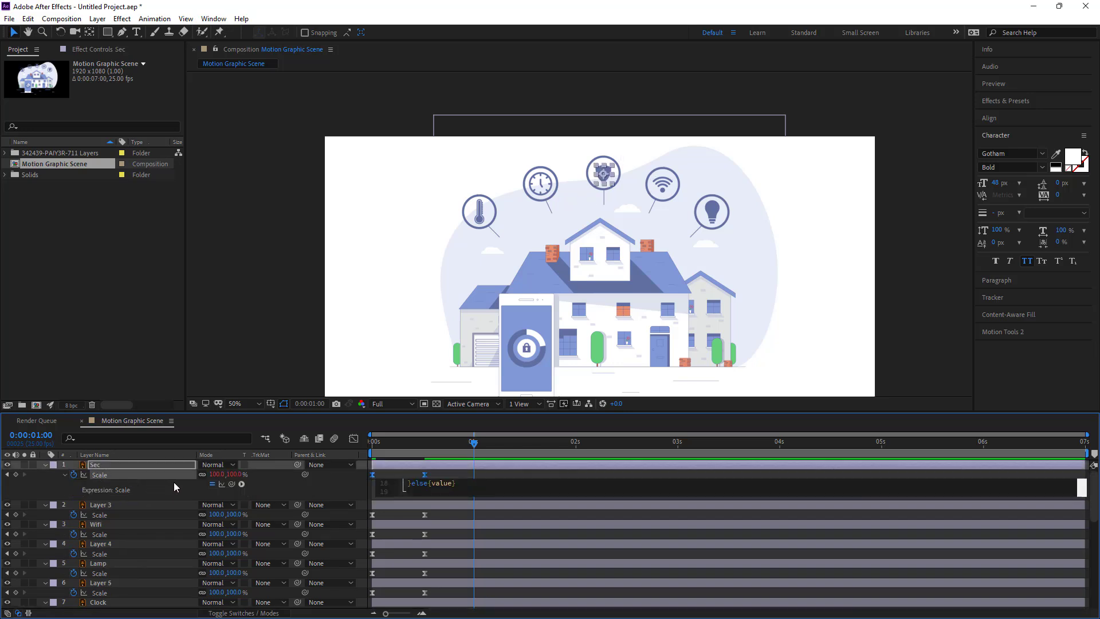
click(166, 466)
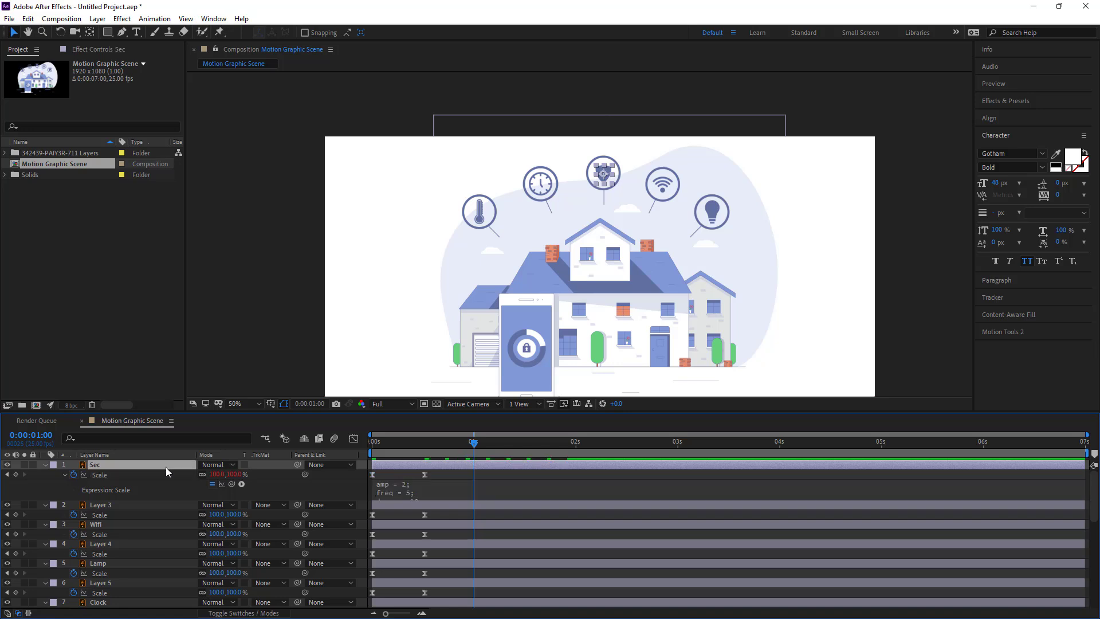
Step: Add the copied bounce expression to the Scale of the Wifi layer
click(96, 523)
alt+click(72, 534)
key(ctrl+v)
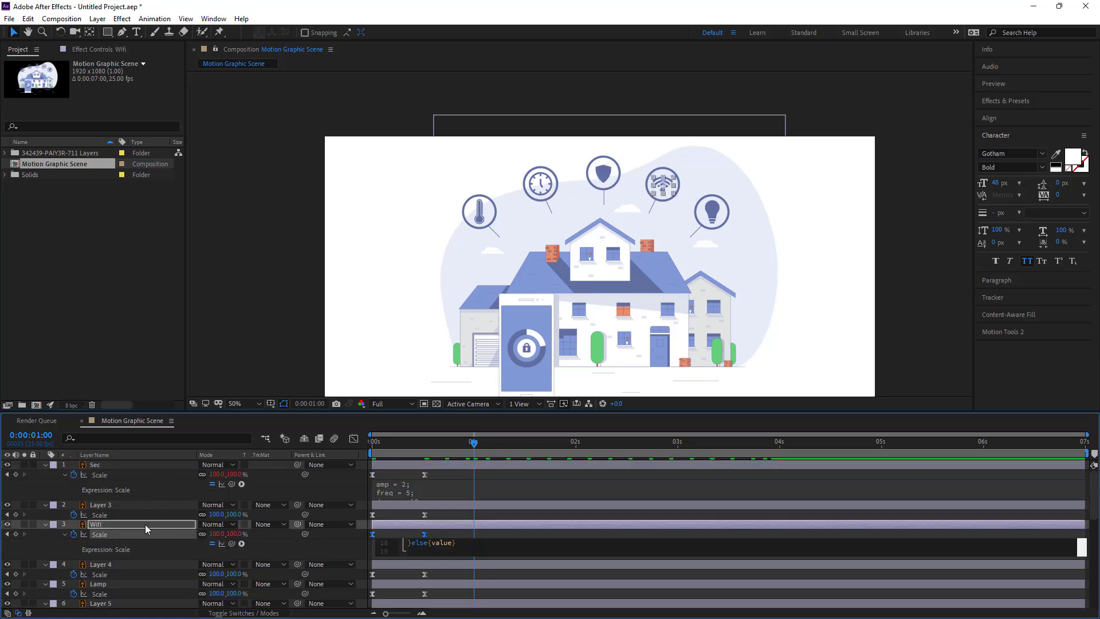
click(126, 524)
Step: Add the copied bounce expression to the Scale of the Lamp layer
scroll(128, 520, down, 3)
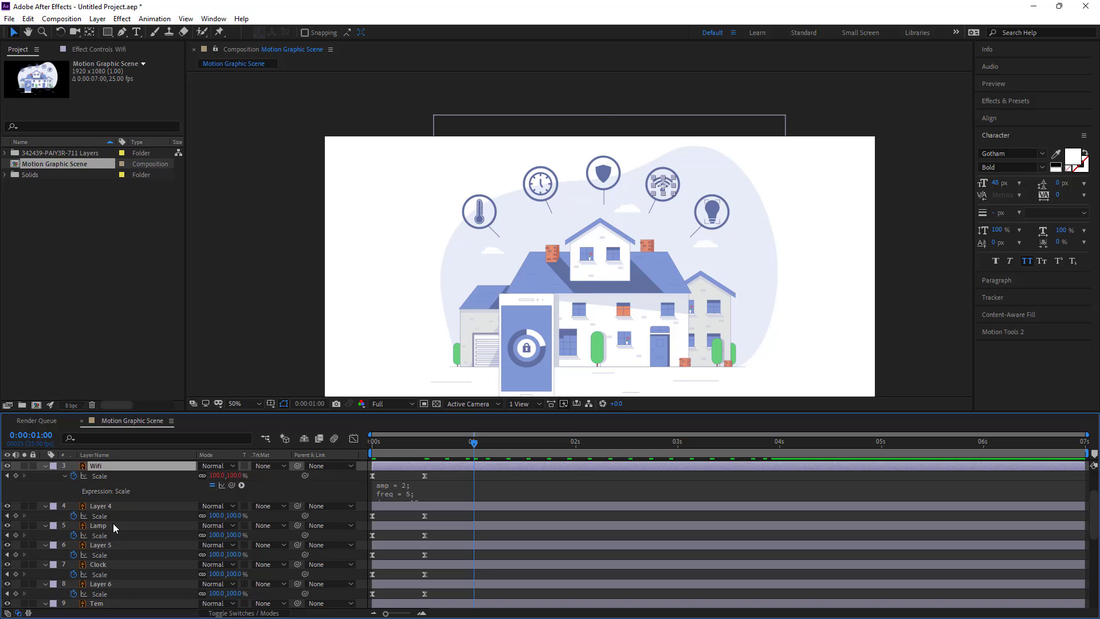
alt+click(73, 535)
key(ctrl+v)
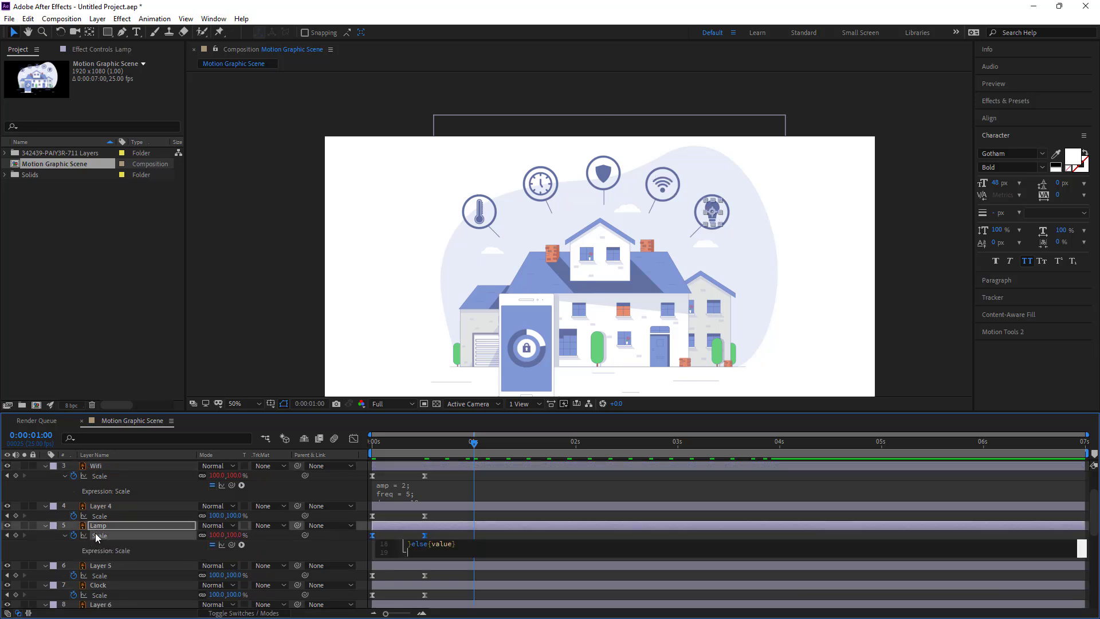
click(100, 526)
Step: Add the copied bounce expression to the Scale of the Clock layer
scroll(104, 526, down, 3)
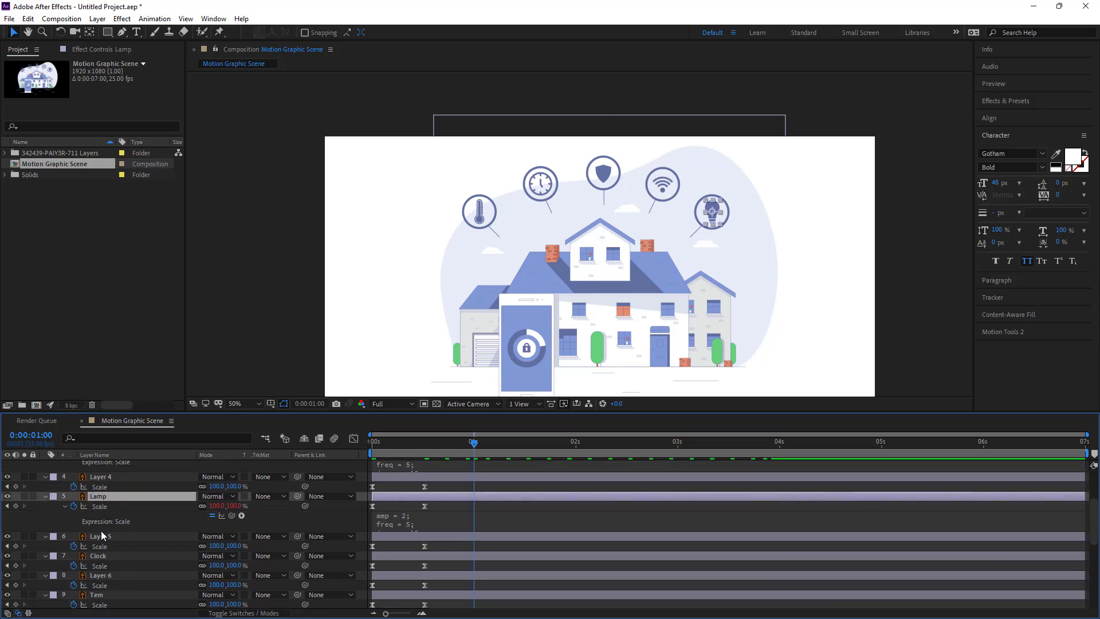
alt+click(73, 565)
key(ctrl+v)
click(119, 554)
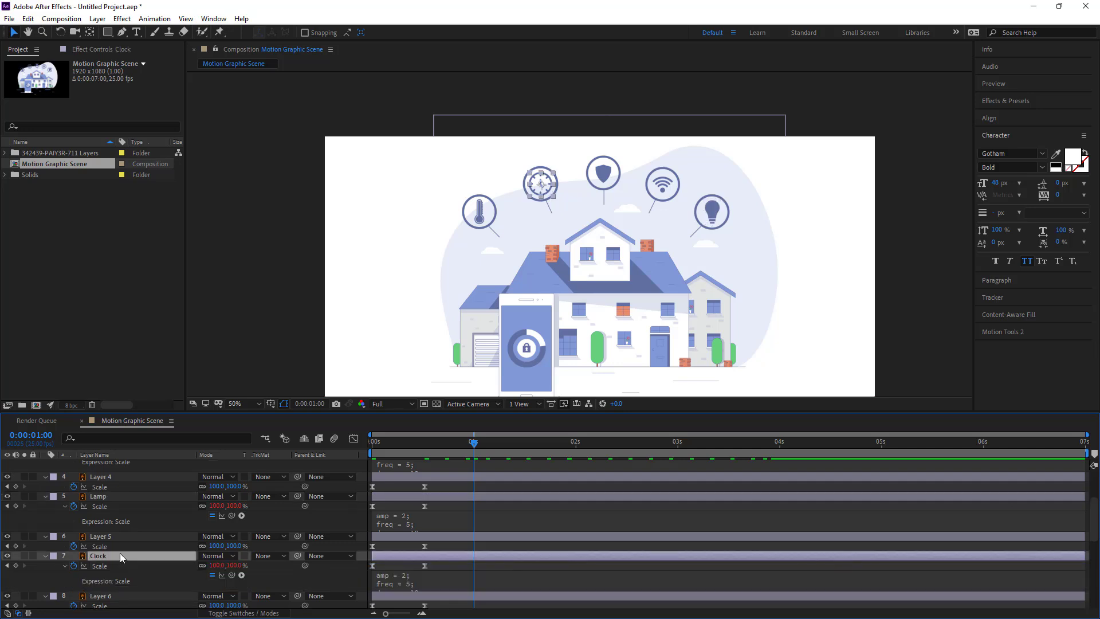
Step: Add the copied bounce expression to the Scale of the Tem layer
scroll(129, 542, down, 3)
scroll(129, 543, down, 3)
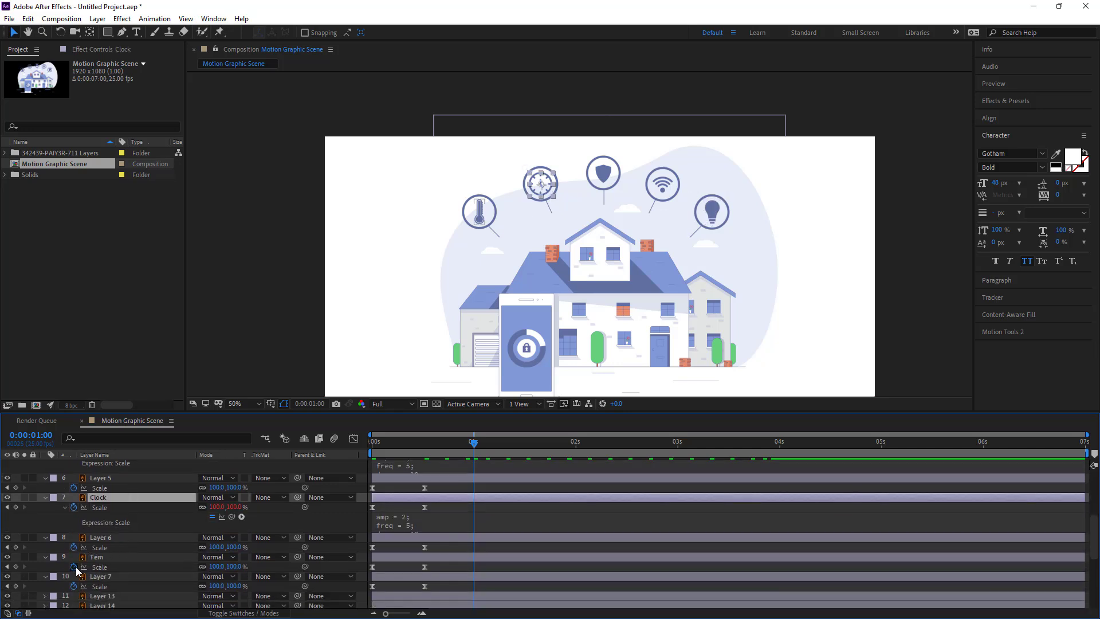
alt+click(75, 566)
key(ctrl+v)
click(123, 556)
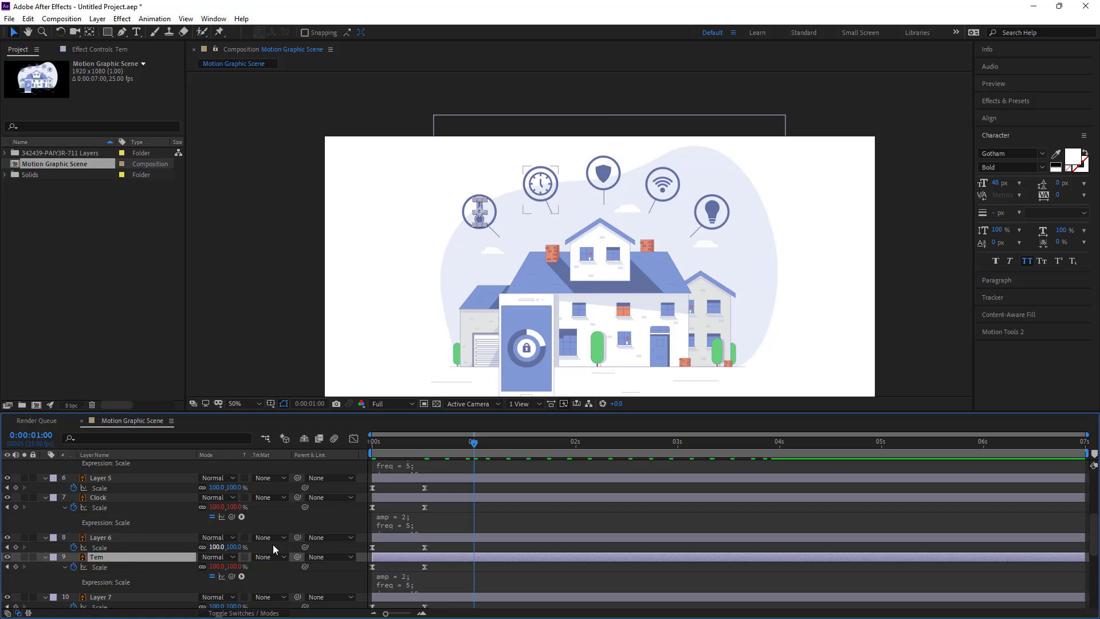
Step: Collapse the expression fields so only the keyframed Scale properties of the icon layers are listed
click(452, 547)
scroll(446, 546, down, 8)
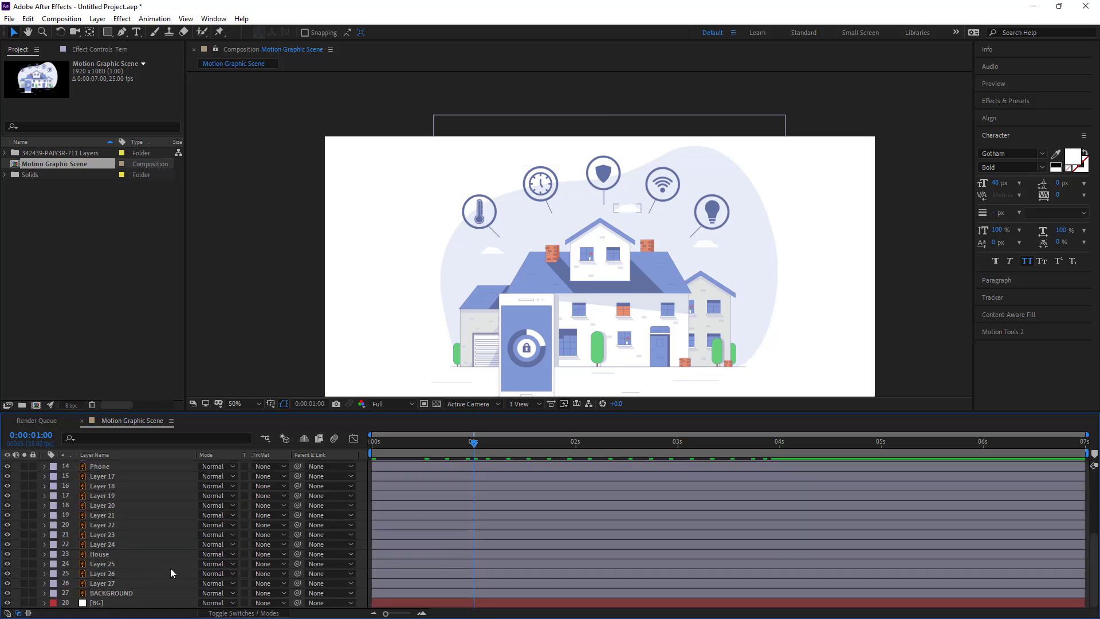
key(u)
scroll(355, 553, down, 5)
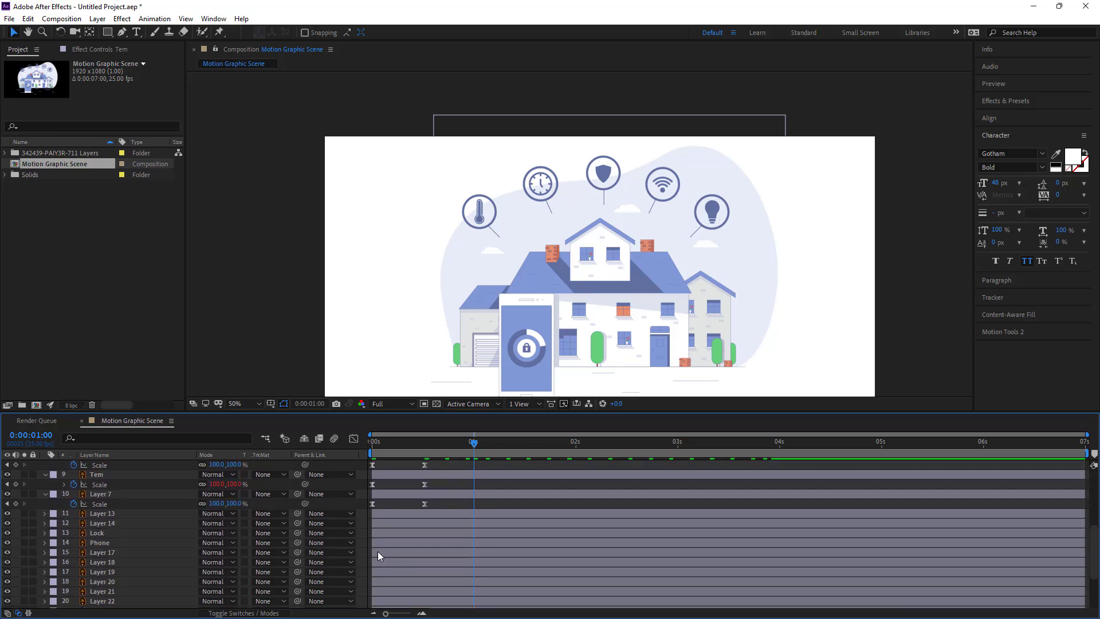
Step: Select the ten icon layers from Layer 7 to Sec and preview the bouncing scale animation from the start
click(392, 497)
scroll(411, 499, up, 5)
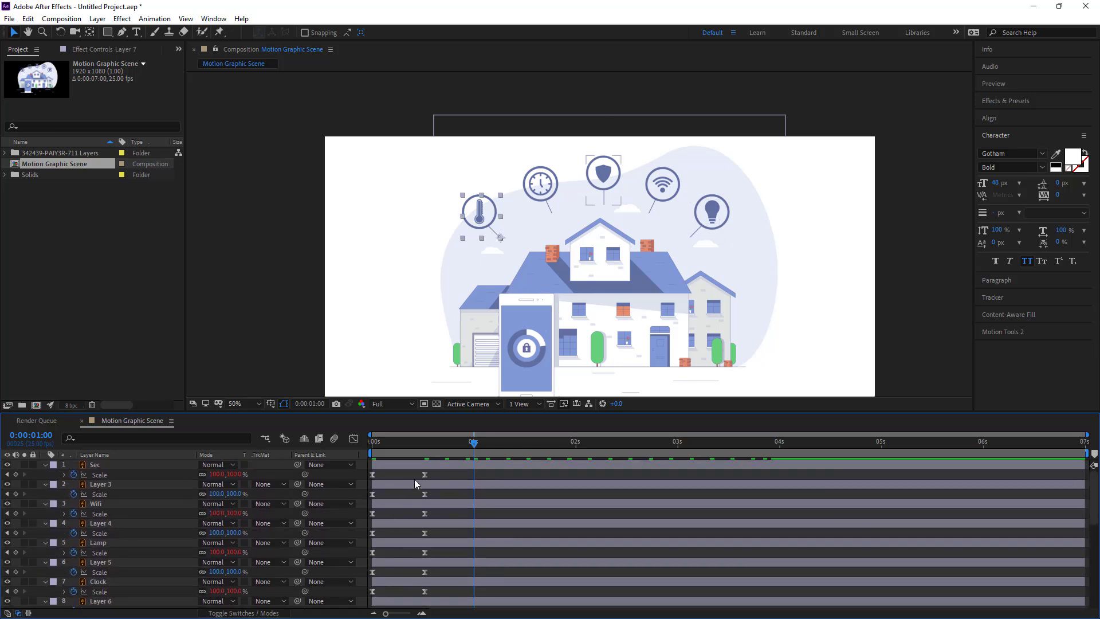
key(ctrl+a)
key(Home)
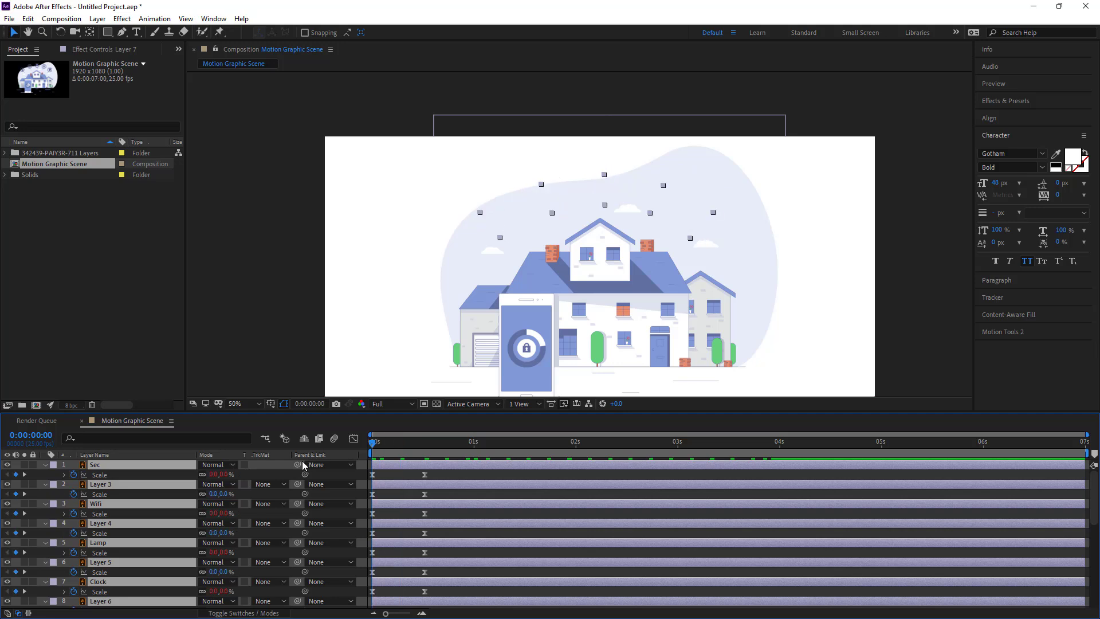
key(space)
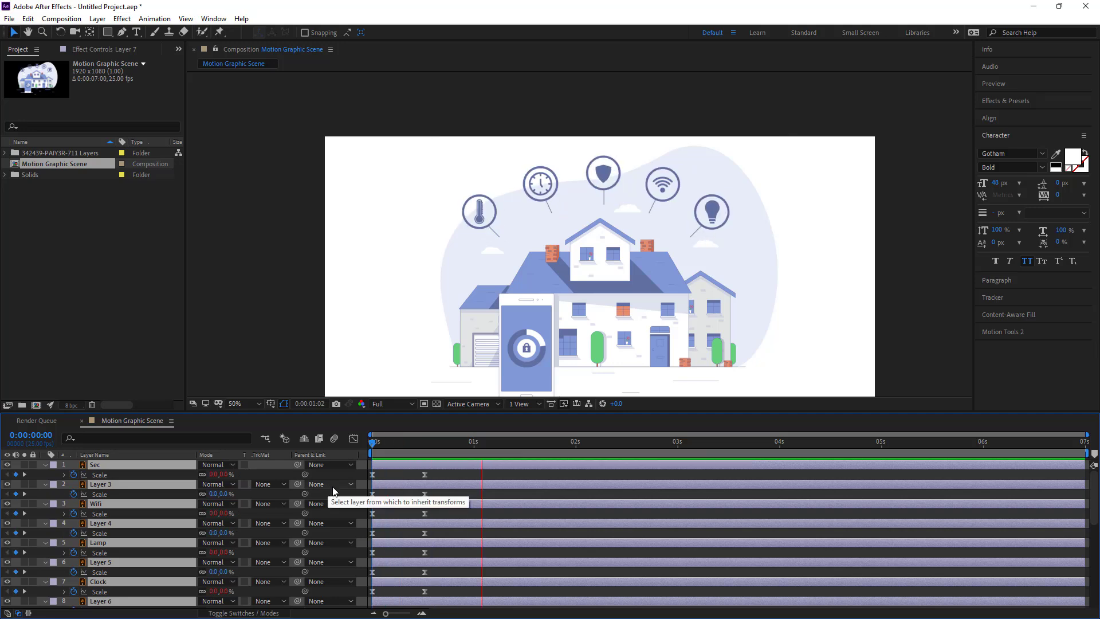
Step: Move the ending Scale keyframes of all ten icon layers earlier, to about 0:00:00:09
click(428, 456)
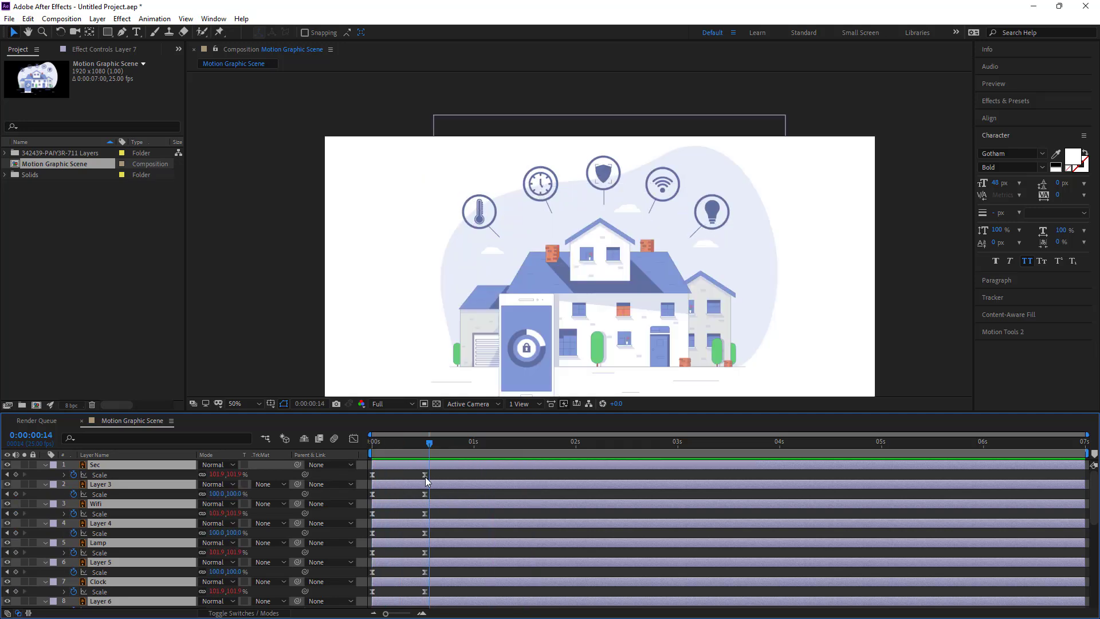
drag(437, 473, 410, 608)
drag(423, 570, 414, 570)
click(417, 566)
Step: Select the icon layers from Layer 7 up to Sec and stagger them with Sequence in Motion Tools 2, offset 1 and step 1
click(392, 561)
scroll(394, 511, up, 3)
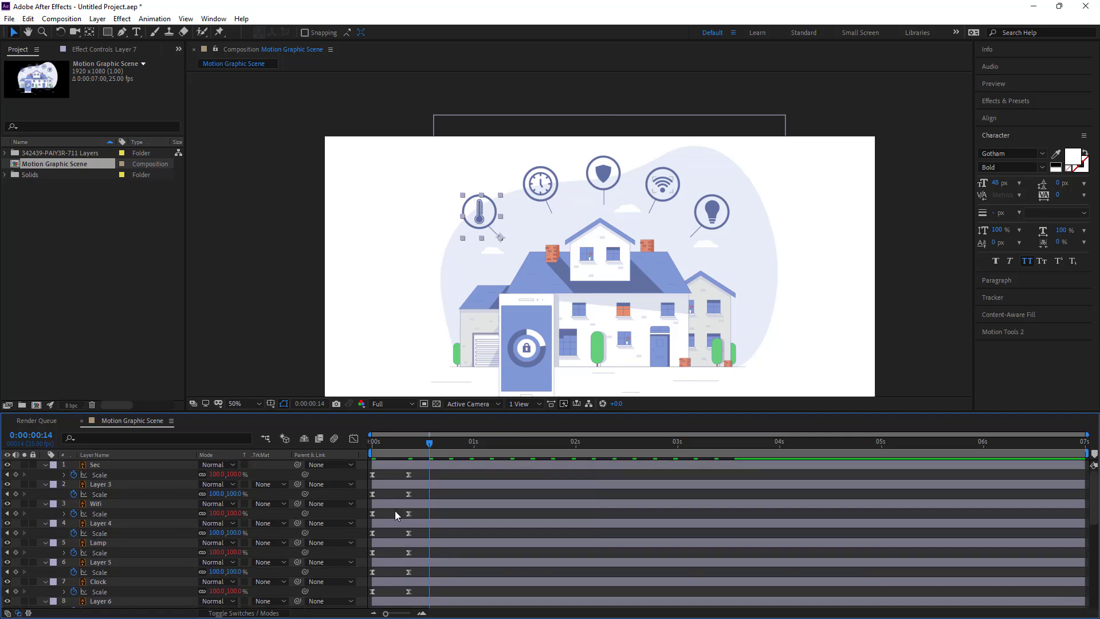
key(ctrl+a)
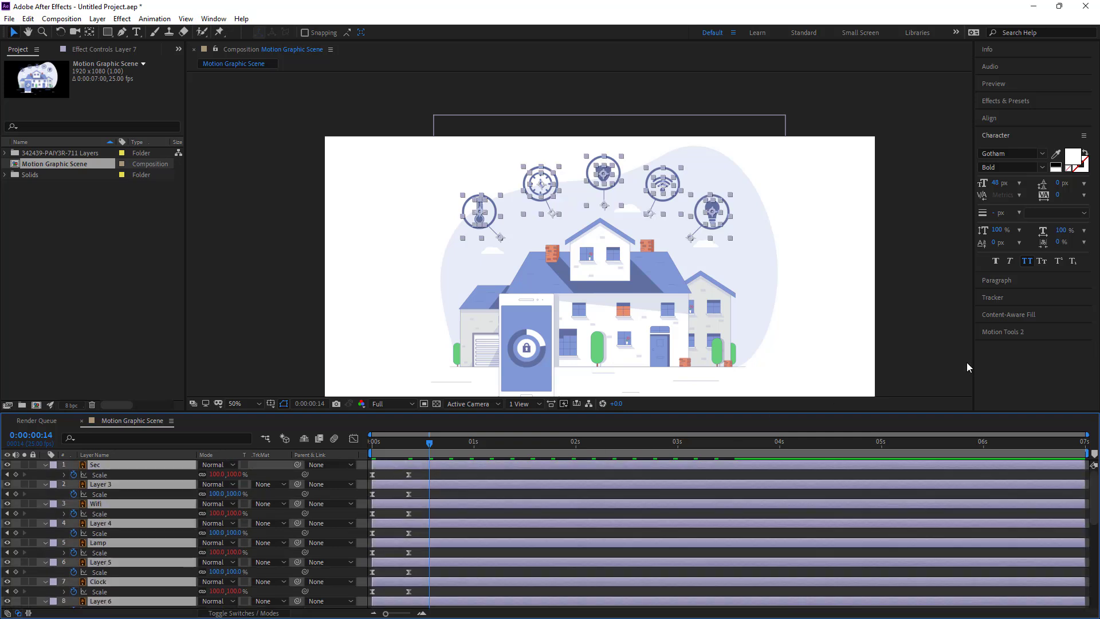
click(1001, 336)
click(994, 351)
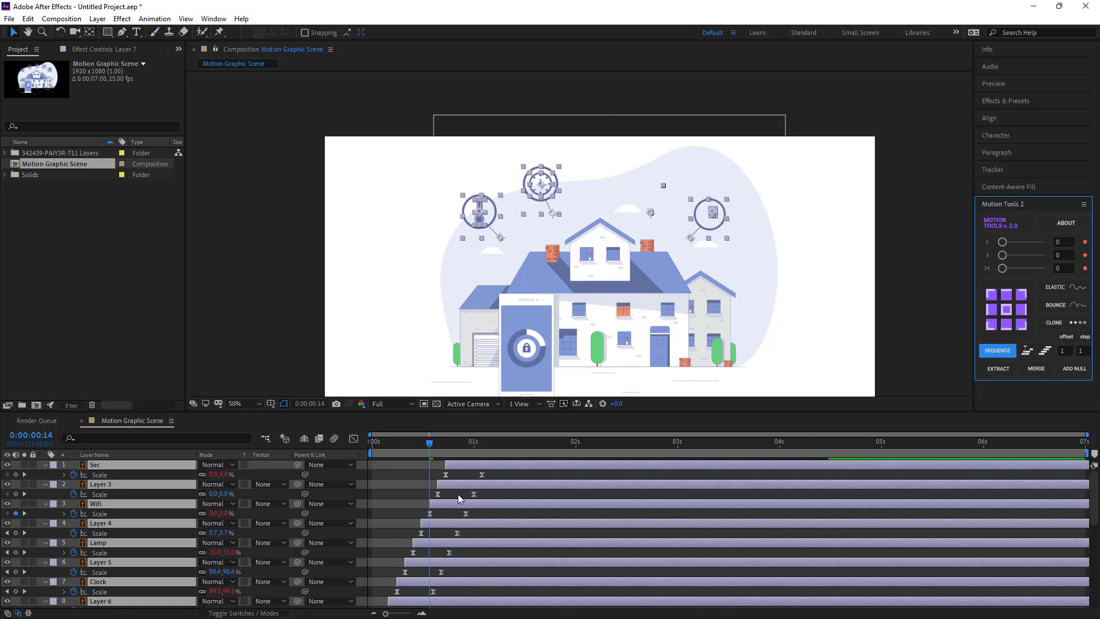
Step: Shift the staggered icon layers together so that Layer 7 starts at 0:00:02:00
scroll(458, 493, down, 3)
drag(448, 551, 612, 551)
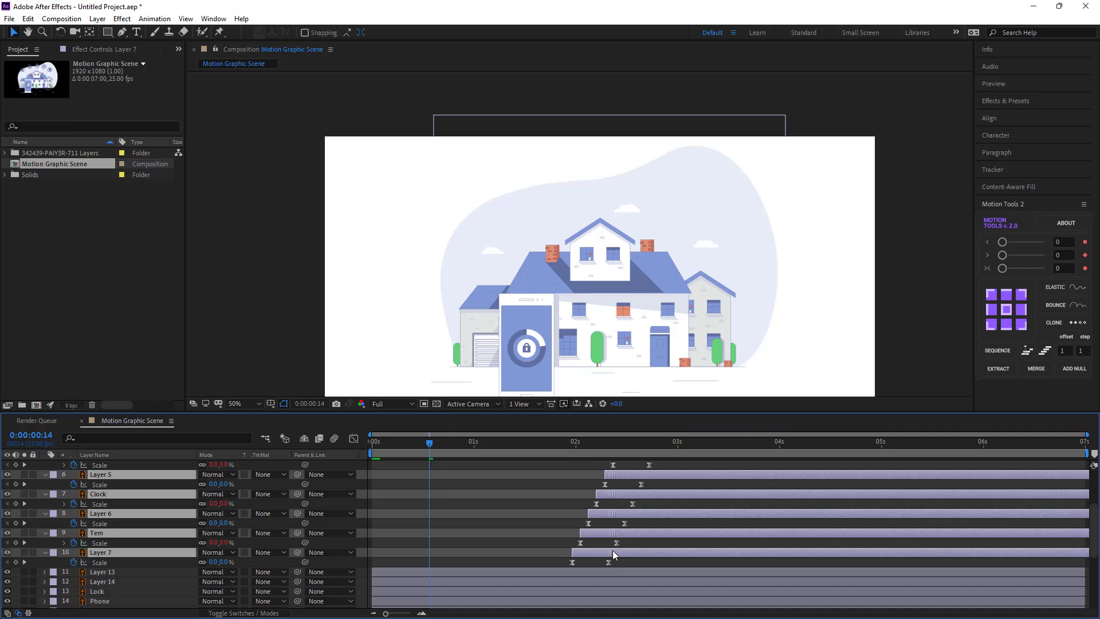
drag(580, 442, 577, 442)
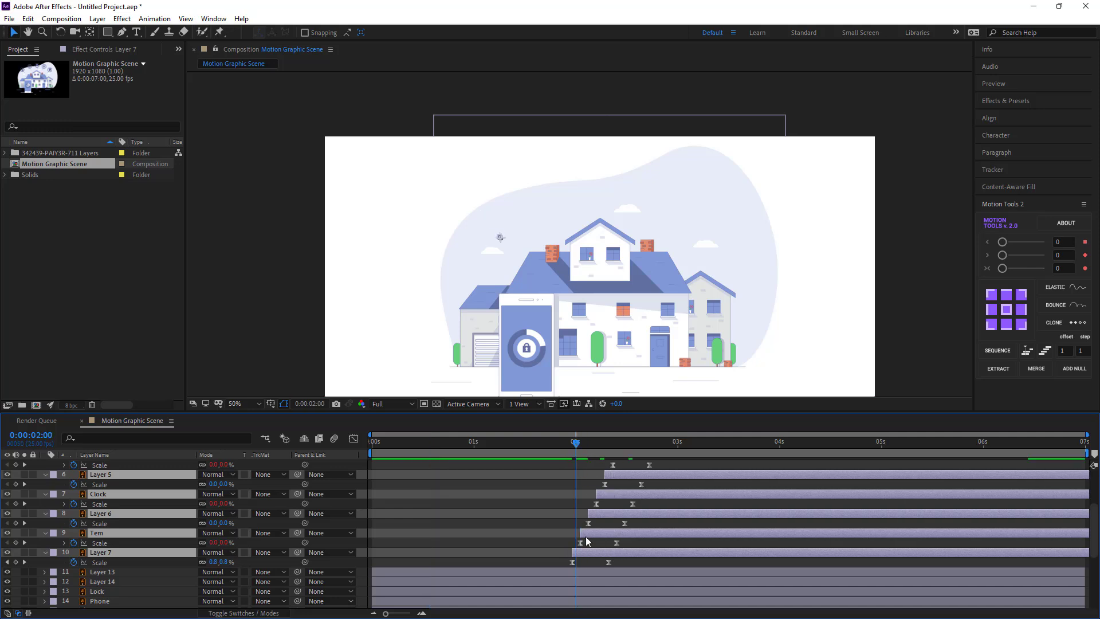
drag(590, 551, 594, 551)
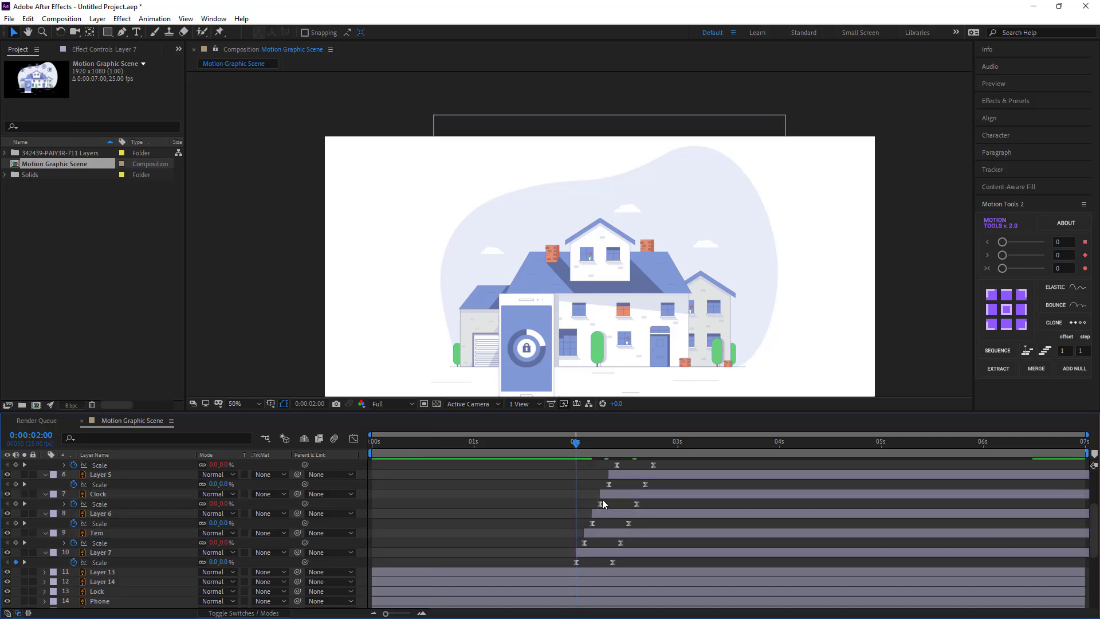
Step: Preview the staggered icon animation from 0:00:02:00 and scrub through it
key(space)
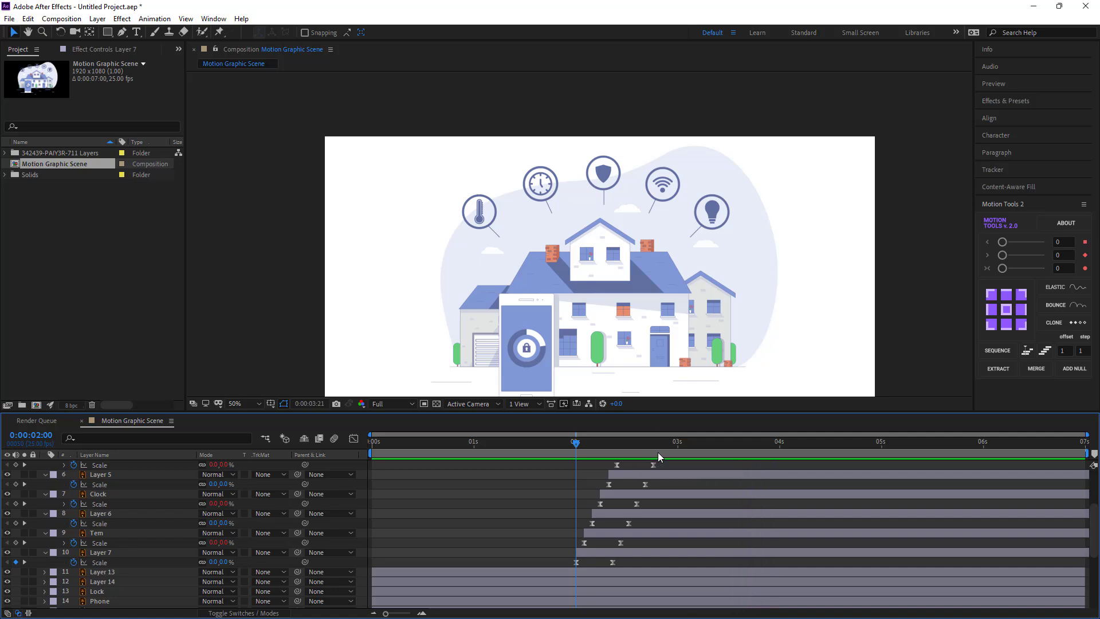
drag(606, 446, 578, 449)
click(651, 449)
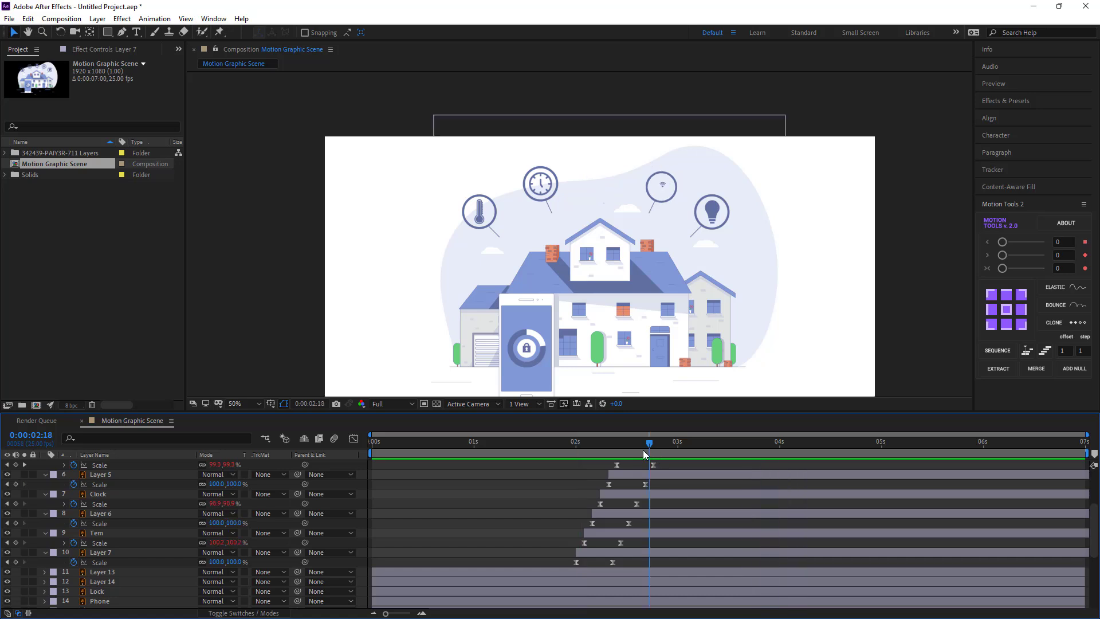
click(612, 490)
drag(580, 449, 576, 449)
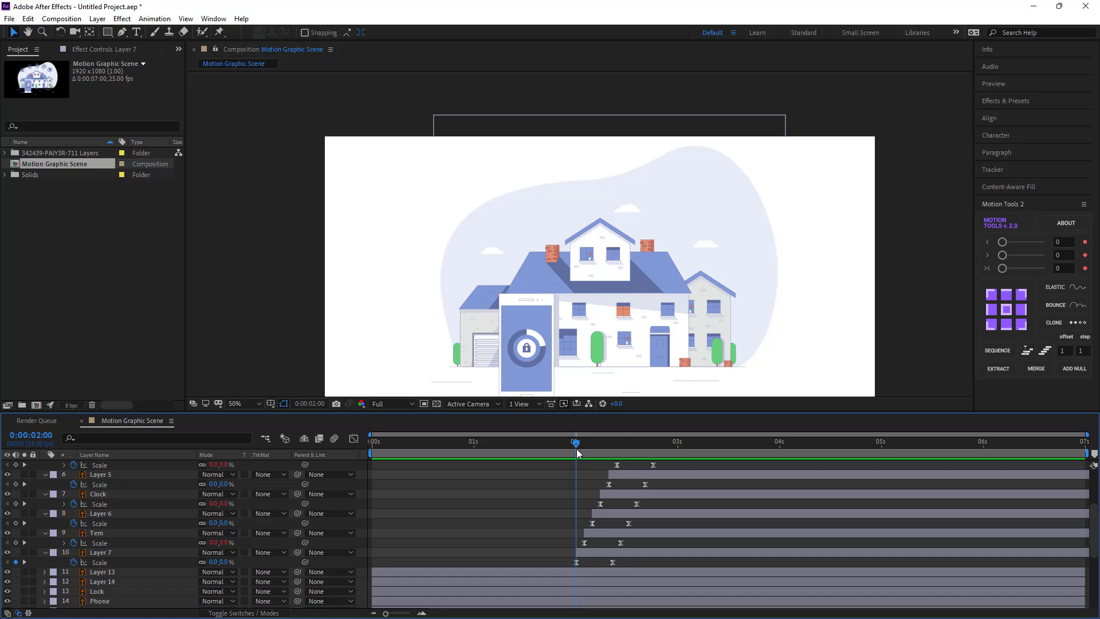
Step: Examine which parts of the phone's lock dial belong to Layer 13 and Layer 14, toggling Layer 14's visibility to check
scroll(469, 463, up, 3)
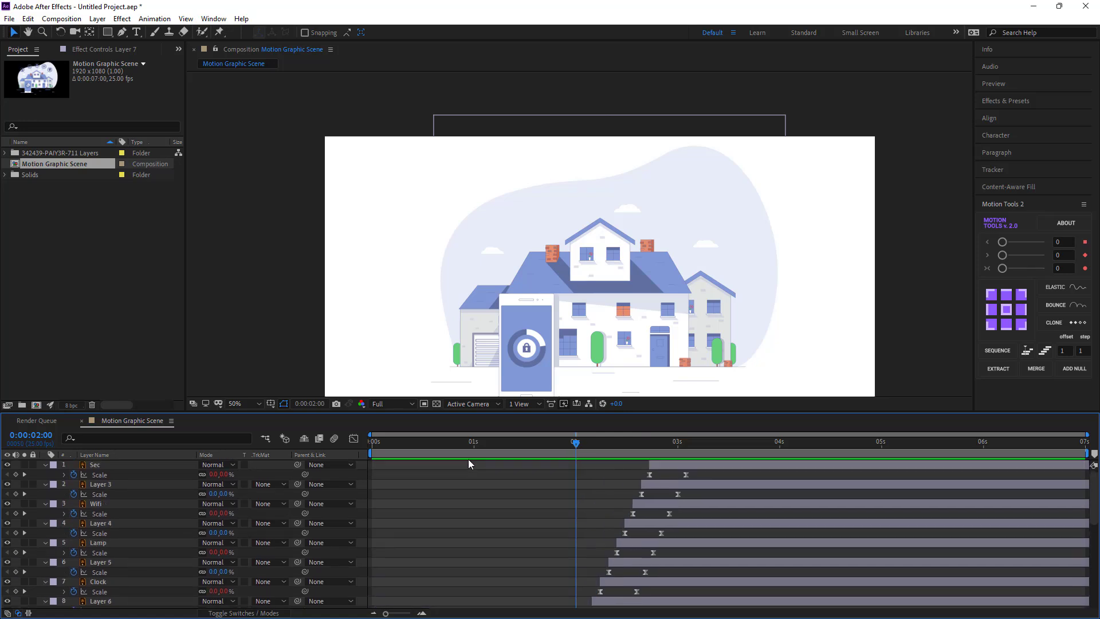
scroll(458, 463, down, 5)
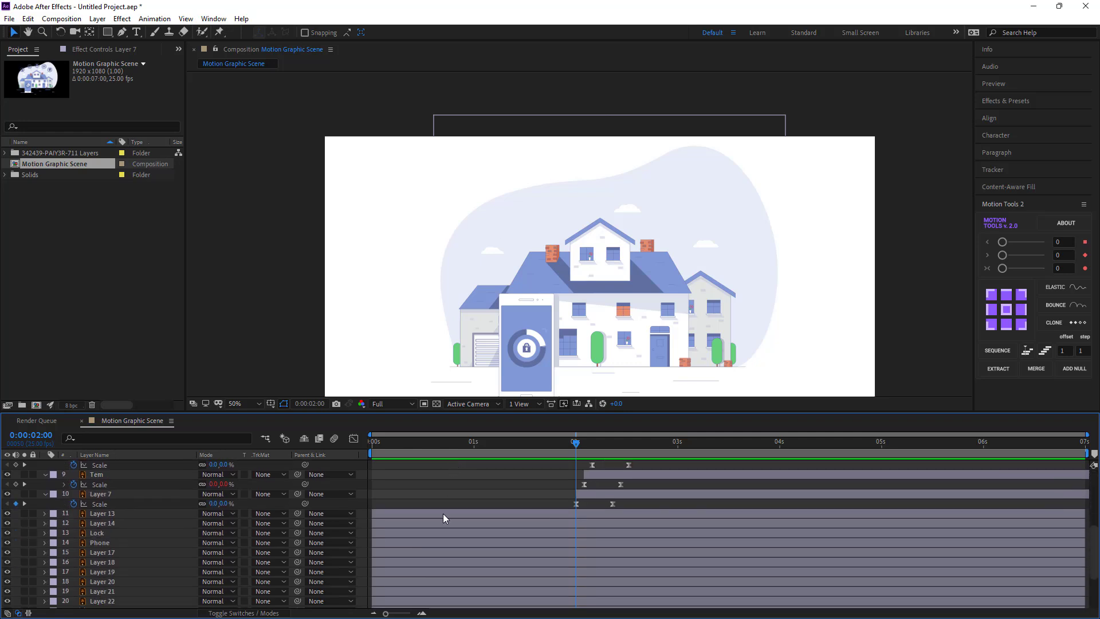
click(442, 514)
key(/)
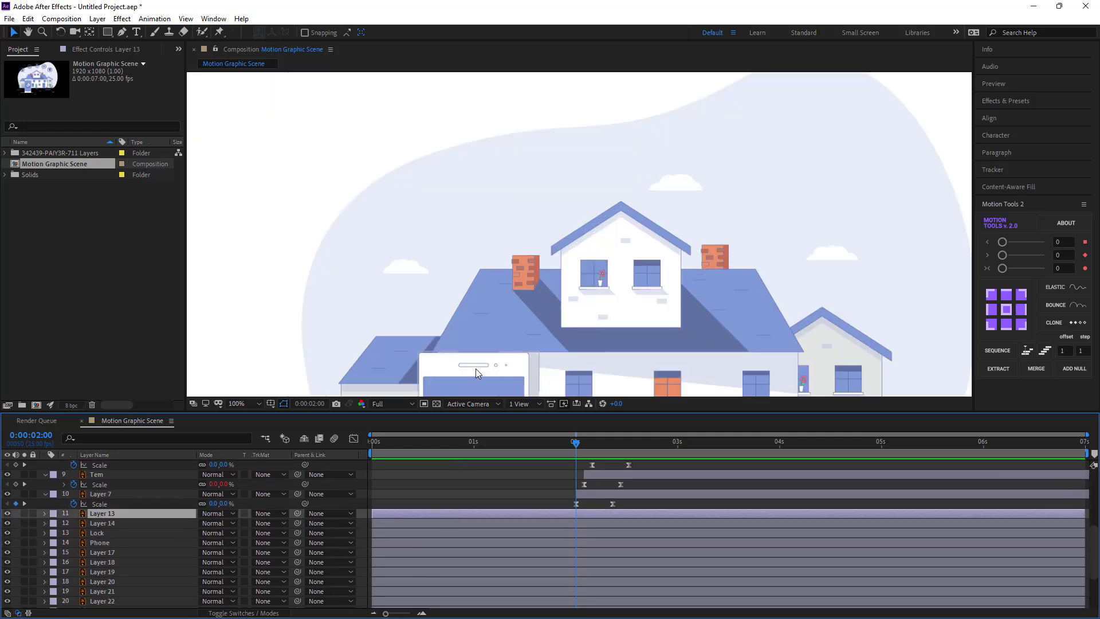
scroll(476, 369, up, 6)
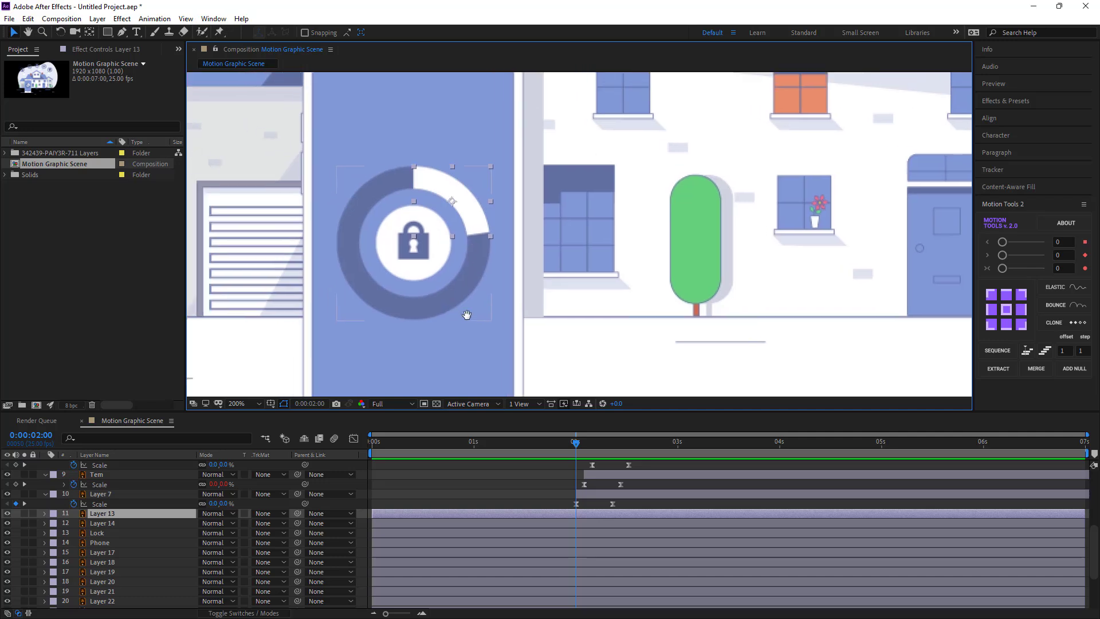
drag(466, 314, 537, 332)
click(99, 524)
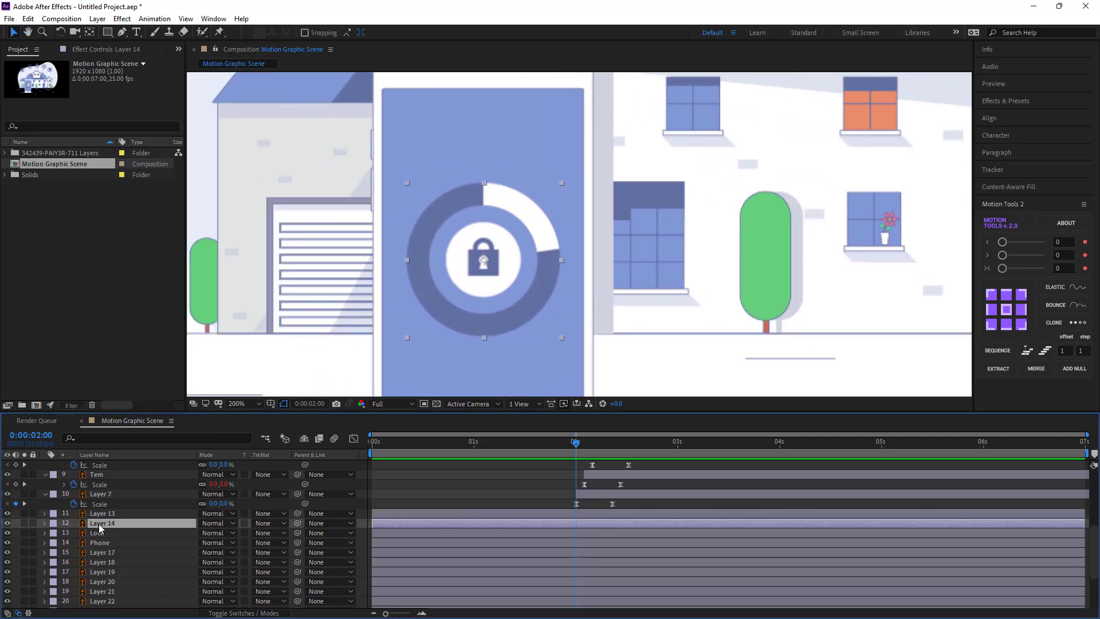
click(7, 523)
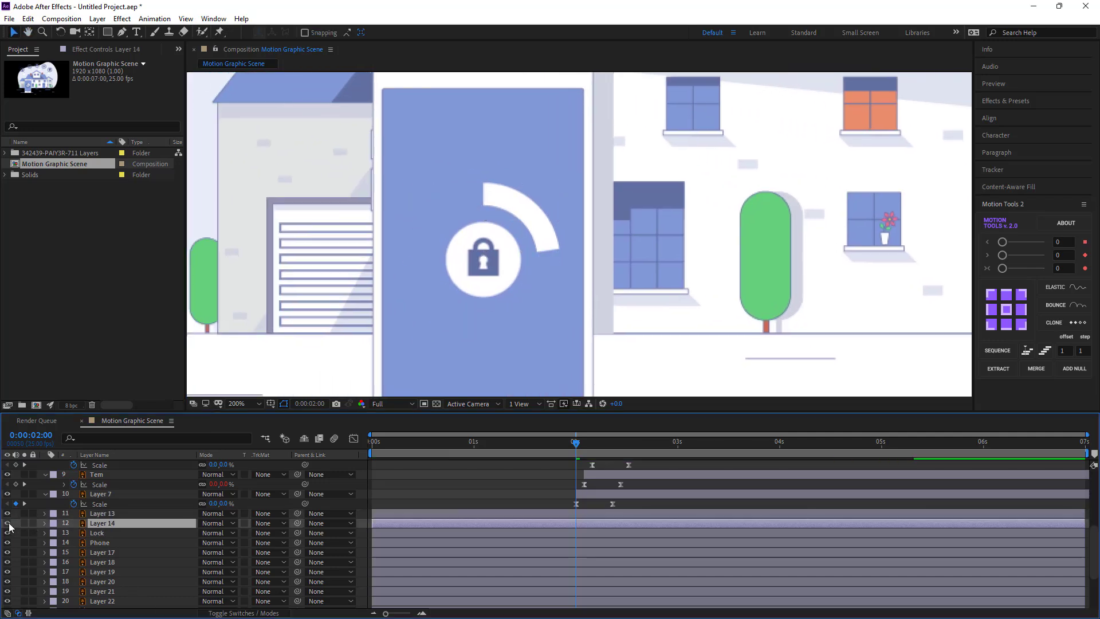
click(8, 523)
Step: Keyframe Layer 14's Scale at 0% at 0:00:00:00, with the 100% keyframe at 0:00:00:13
drag(413, 455, 372, 451)
key(alt+shift+s)
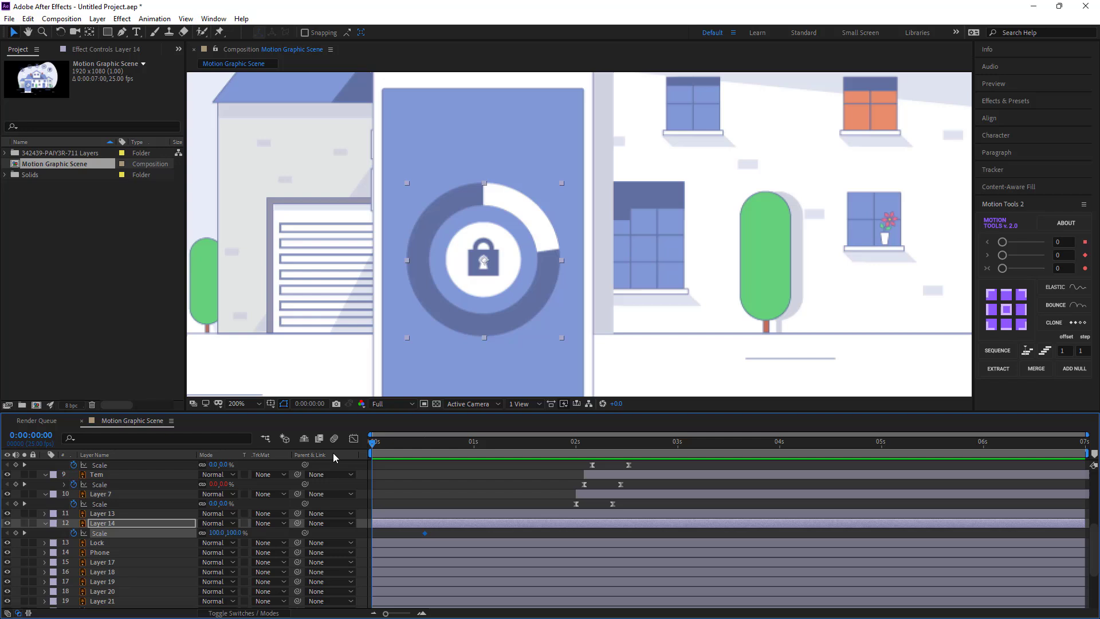
click(217, 533)
text(0)
Step: Apply Easy Ease to both Scale keyframes of Layer 14
click(419, 538)
drag(439, 537, 341, 535)
right_click(372, 533)
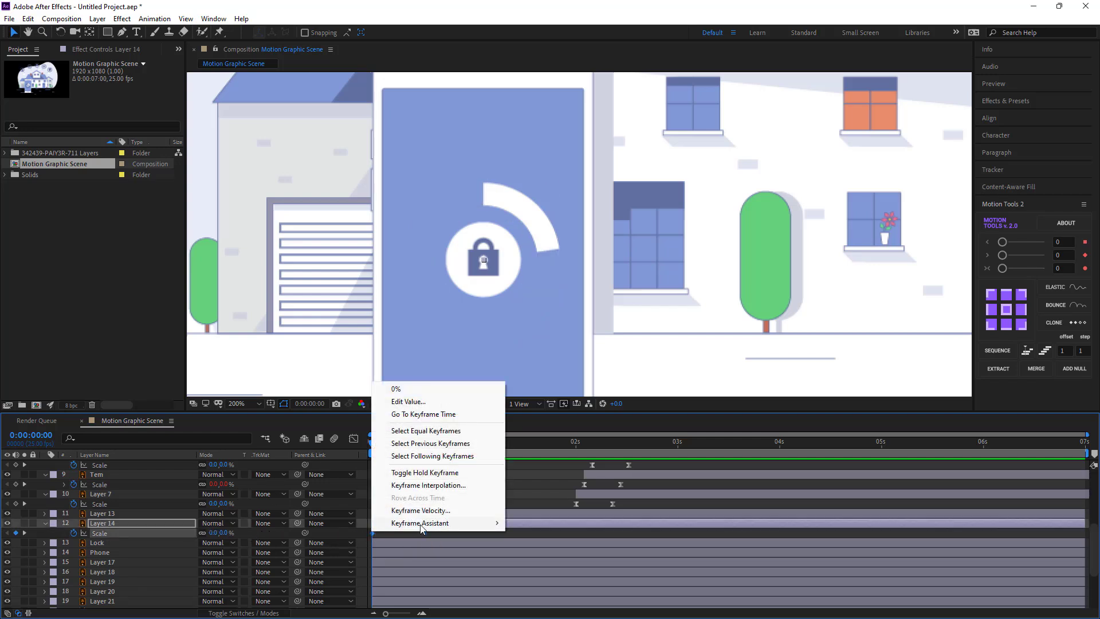
mouse_move(422, 523)
click(541, 447)
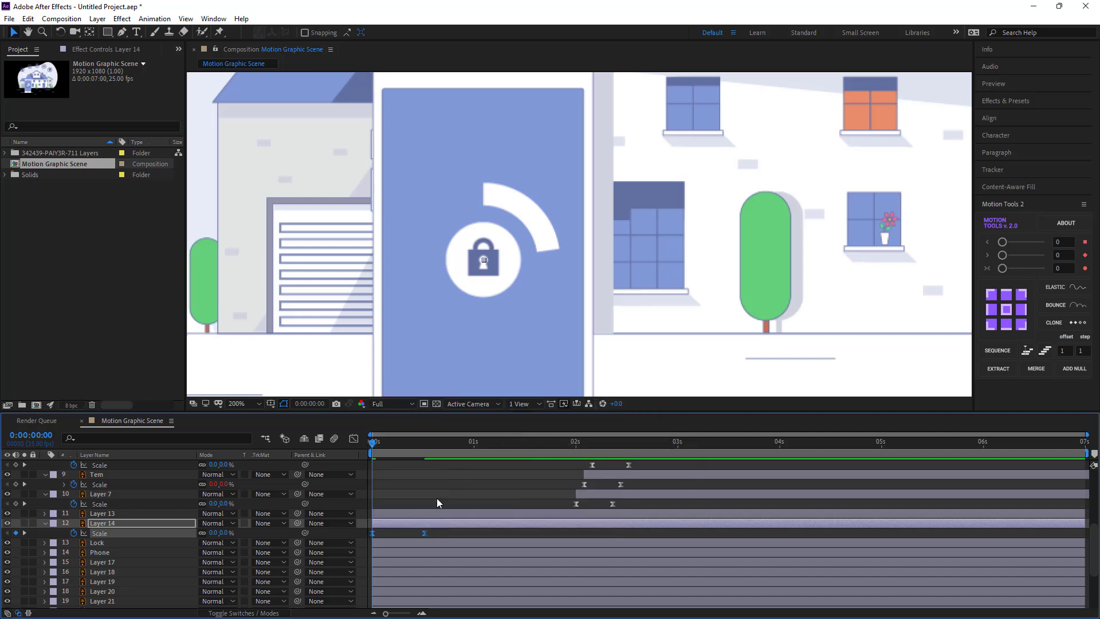
Step: Lengthen the easing handles of Layer 14's Scale speed graph to form a steep central peak, and scrub to 0:00:00:13
click(353, 438)
drag(373, 590, 393, 583)
drag(449, 573, 406, 582)
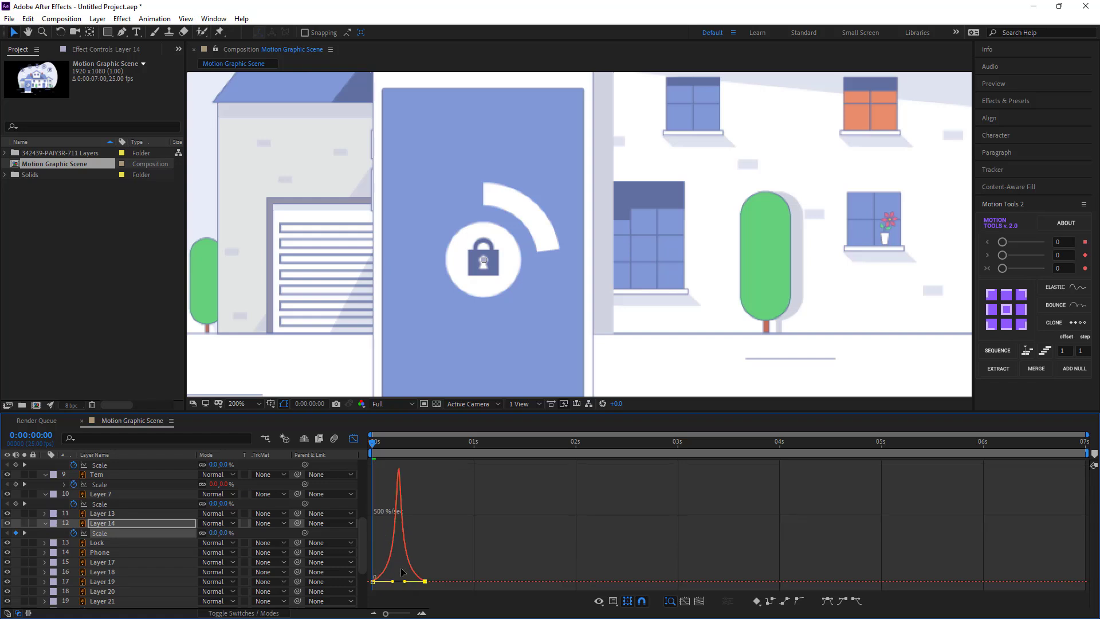
click(353, 438)
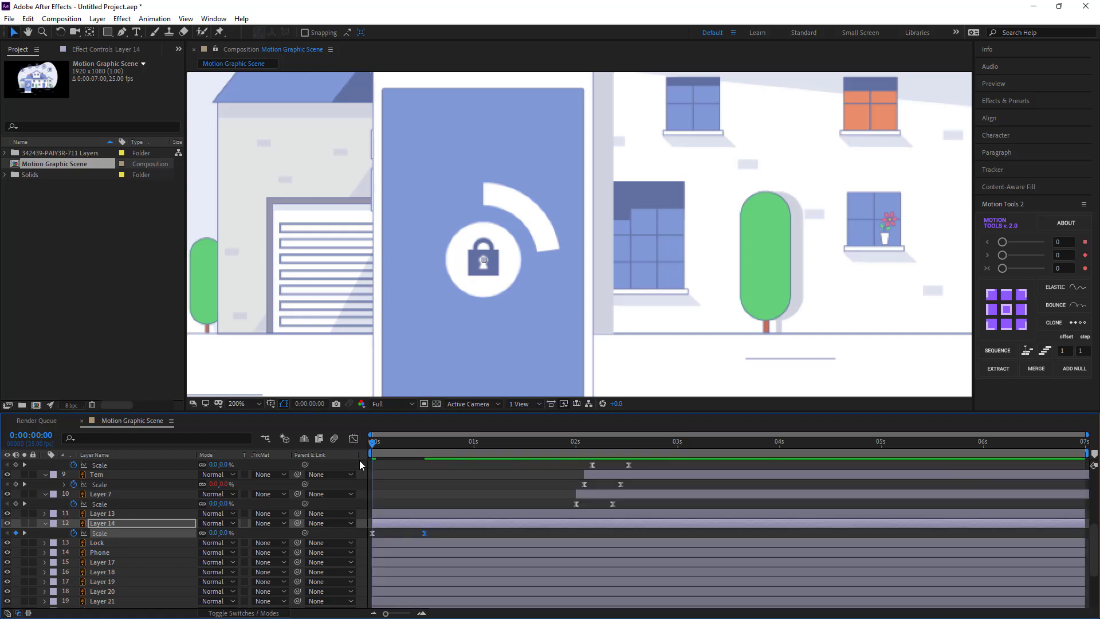
drag(370, 446, 424, 452)
Step: With no layer selected, draw an ellipse about 126 px across over the lock dial's outer ring, with Fill set to None
click(398, 515)
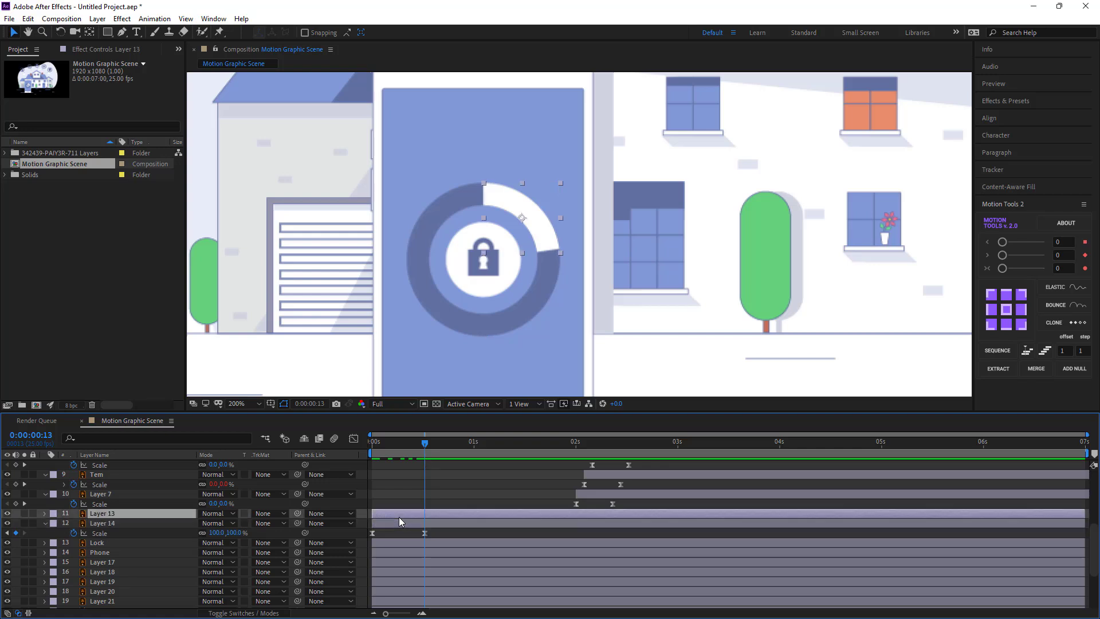
click(386, 499)
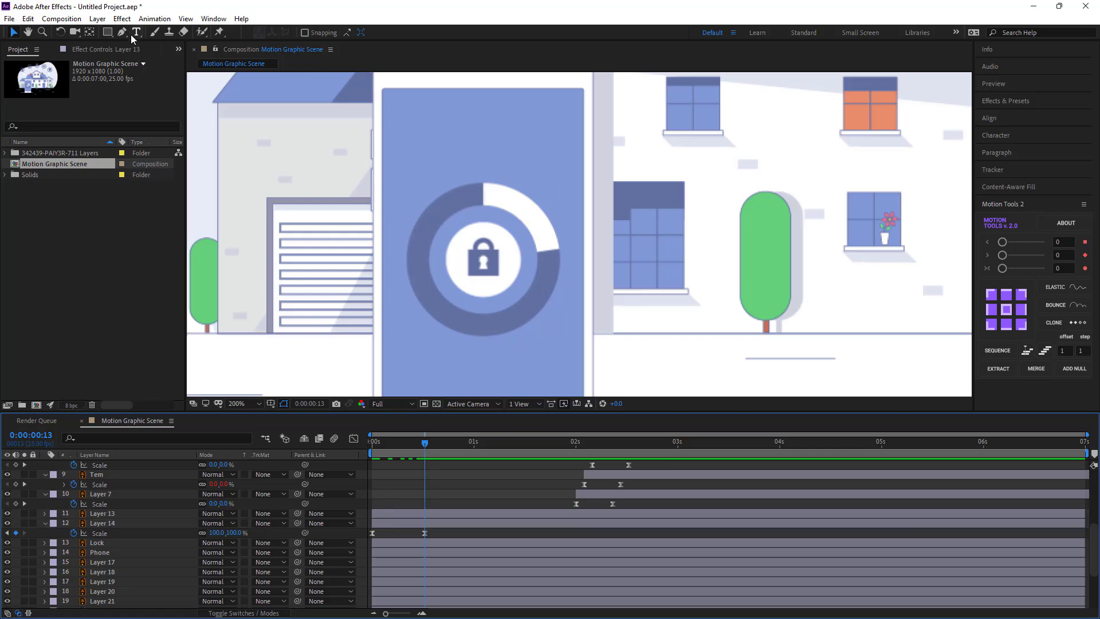
drag(114, 32, 138, 60)
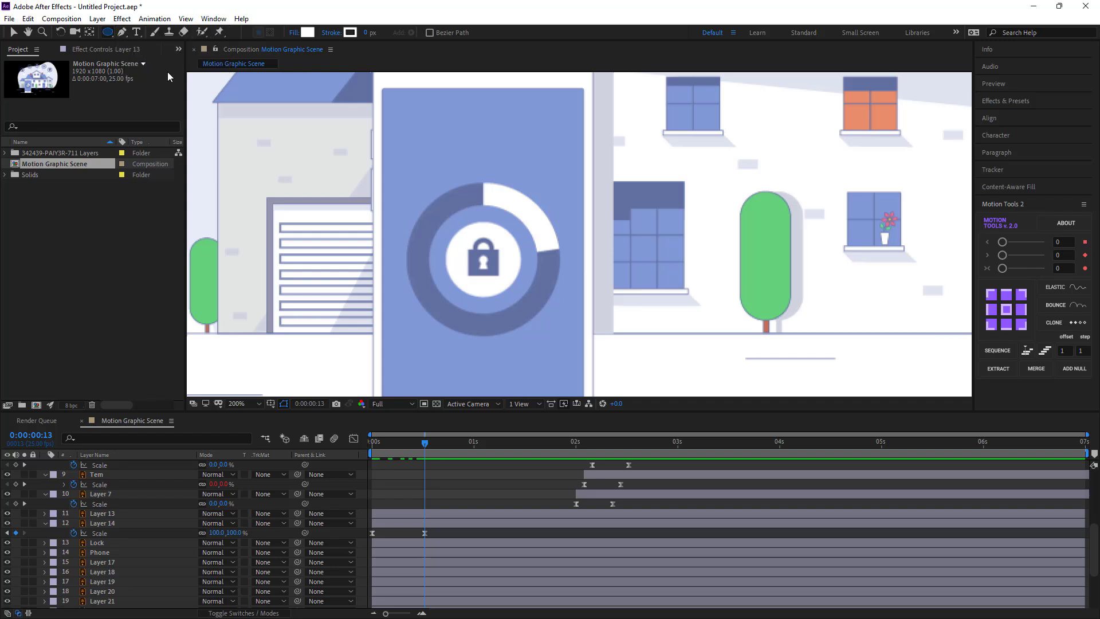
click(294, 35)
click(490, 270)
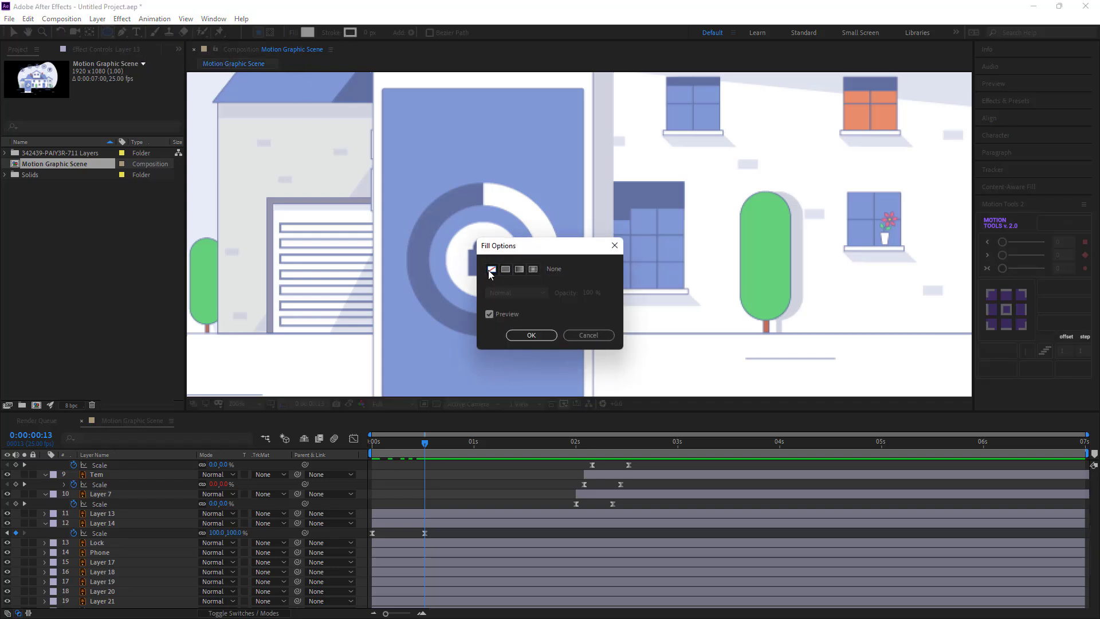
click(527, 336)
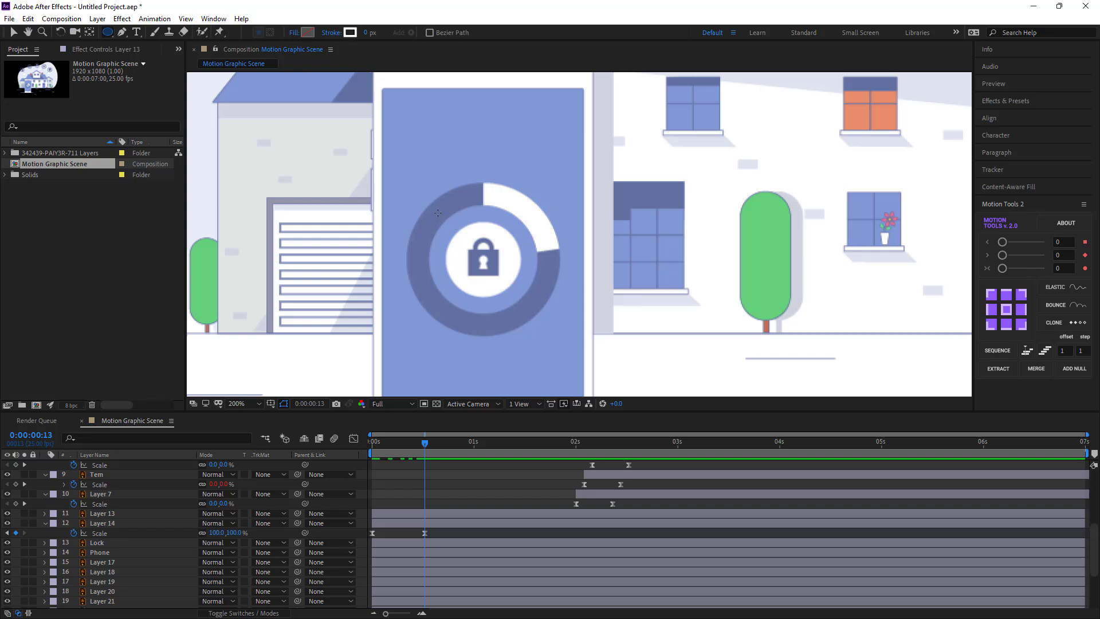
mouse_move(440, 214)
mouse_down()
mouse_move(504, 257)
mouse_move(559, 252)
mouse_move(585, 358)
mouse_move(532, 332)
mouse_up()
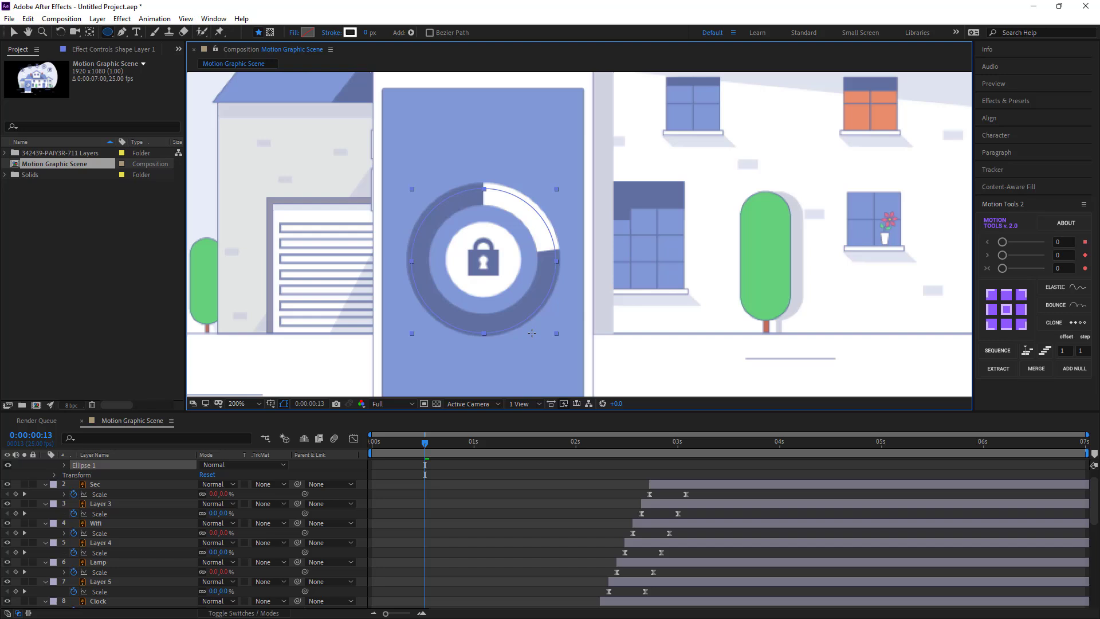
Step: Give Shape Layer 1's ellipse a 16 px white stroke
key(space)
click(418, 444)
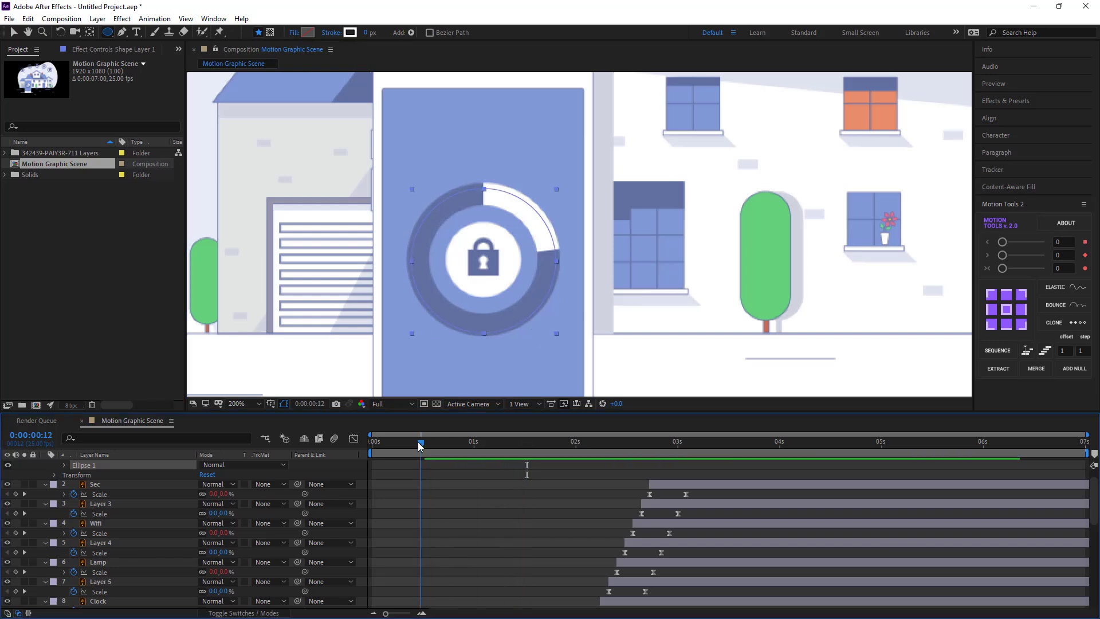
drag(419, 444, 416, 445)
scroll(175, 485, up, 1)
click(135, 464)
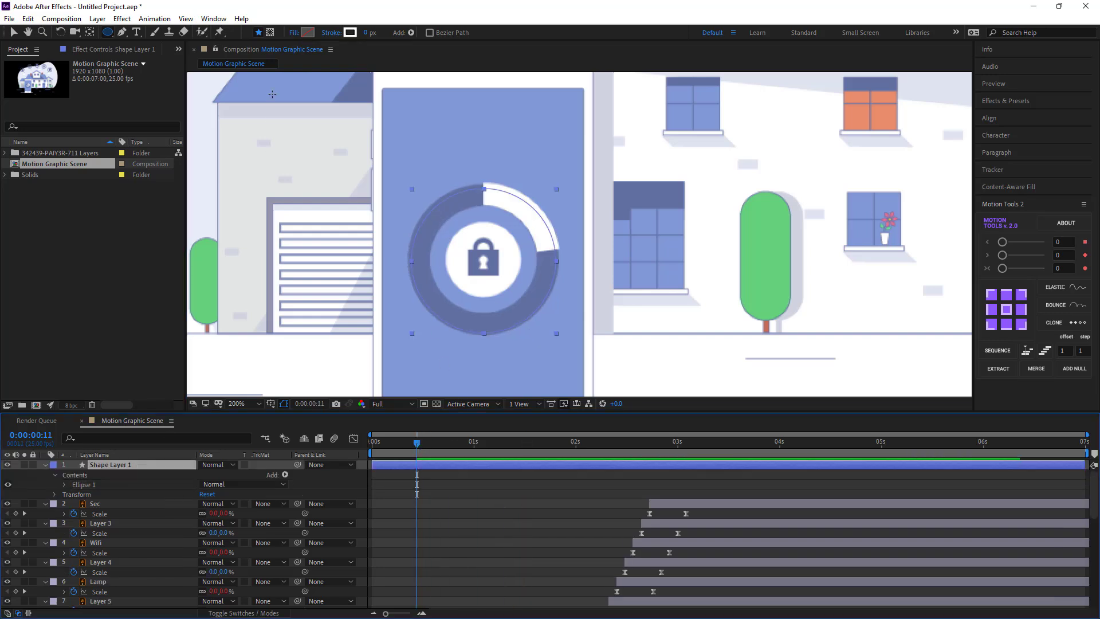
drag(368, 37, 378, 35)
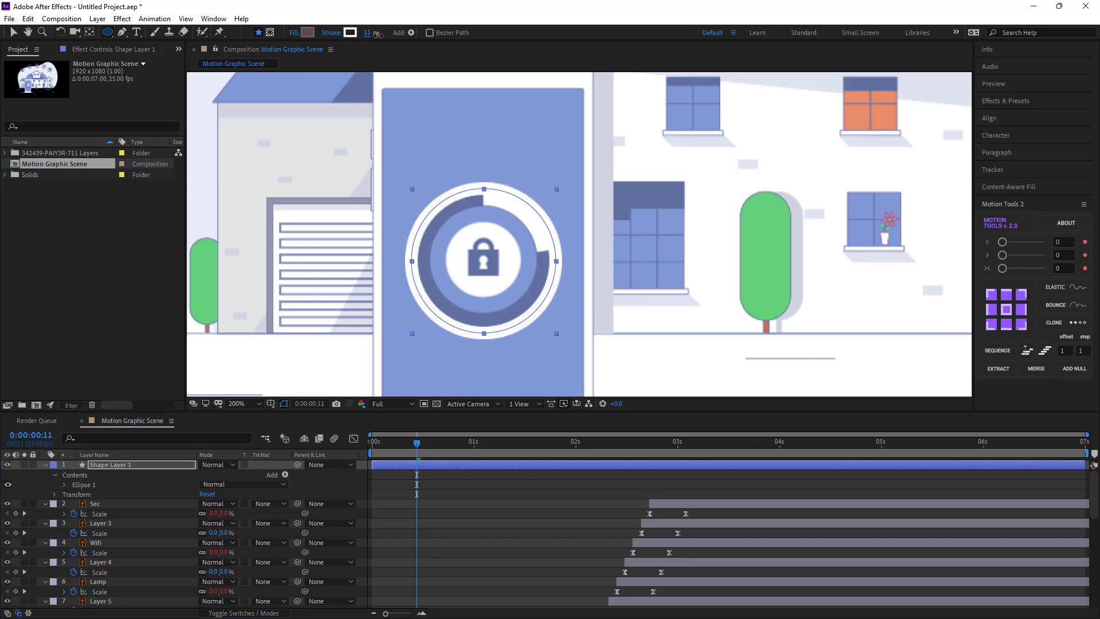
drag(377, 34, 381, 35)
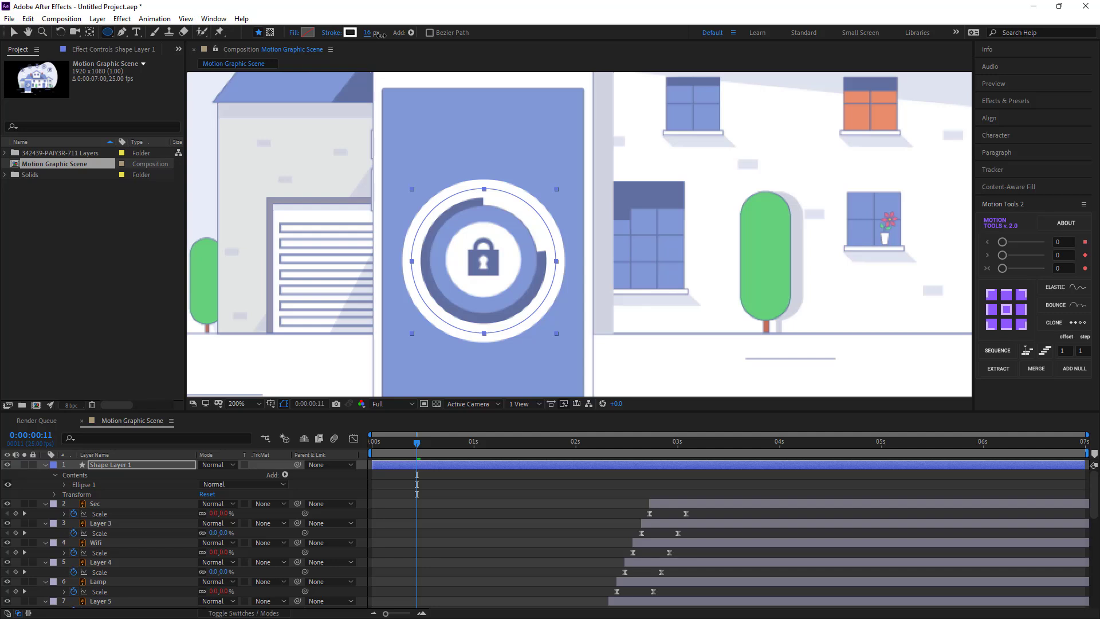
Step: Set the ellipse path's Size to 114 by 114 and its stroke width to 17 px
click(64, 485)
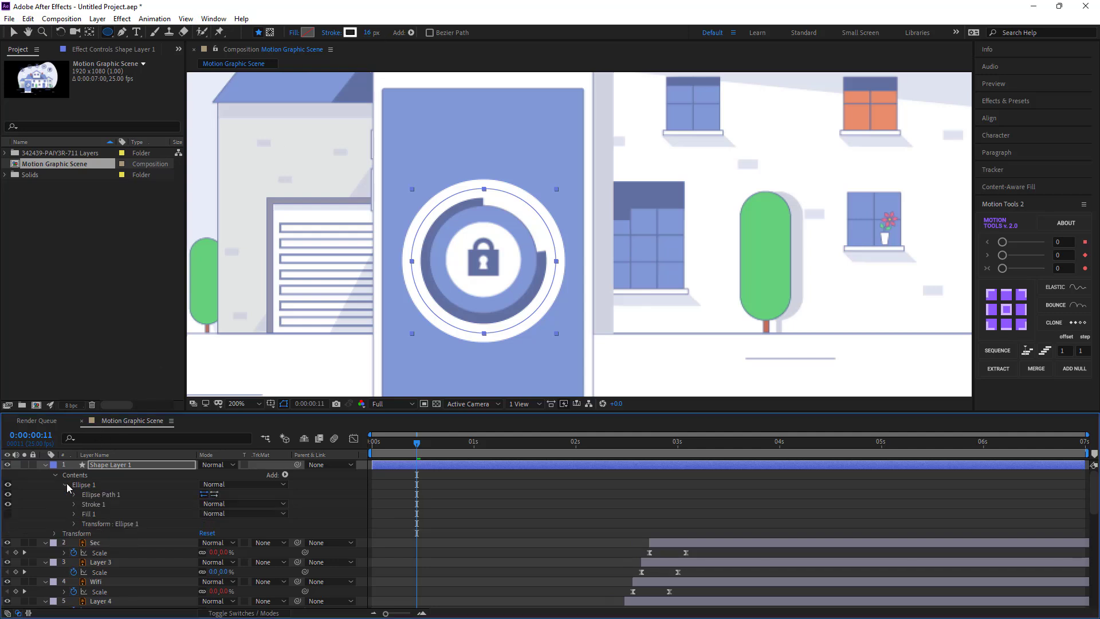
click(74, 494)
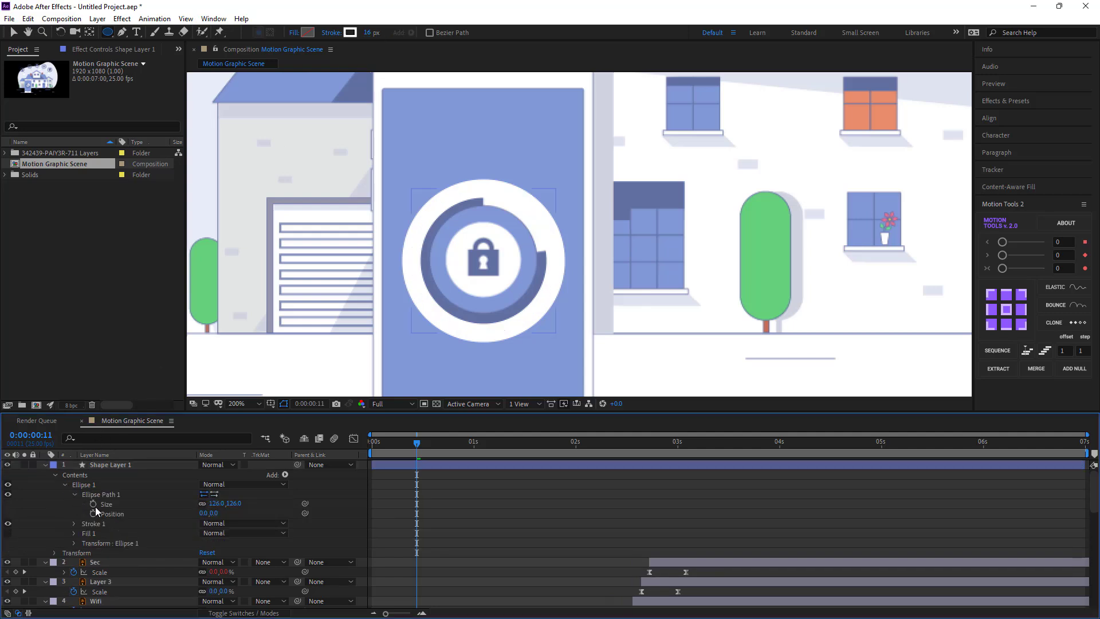
drag(216, 508, 205, 503)
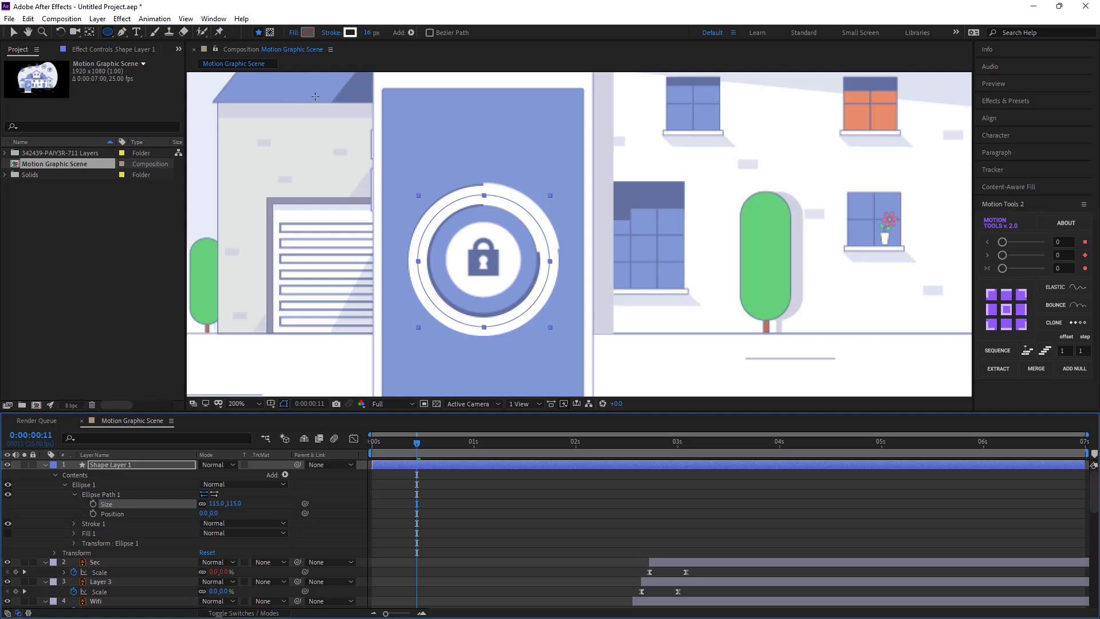
drag(367, 33, 369, 33)
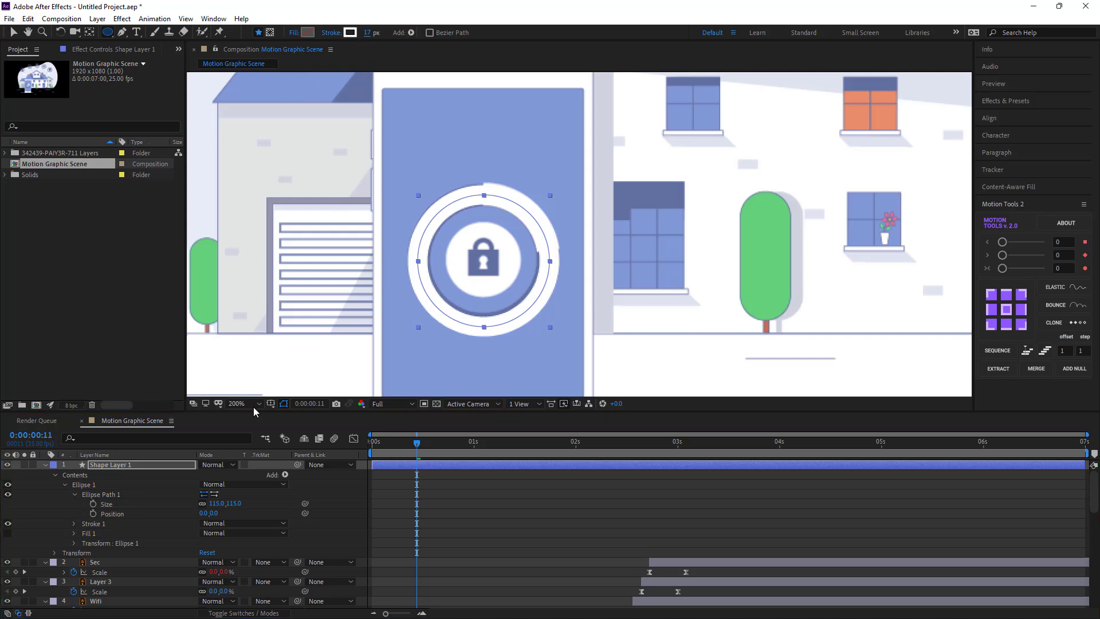
drag(215, 503, 214, 503)
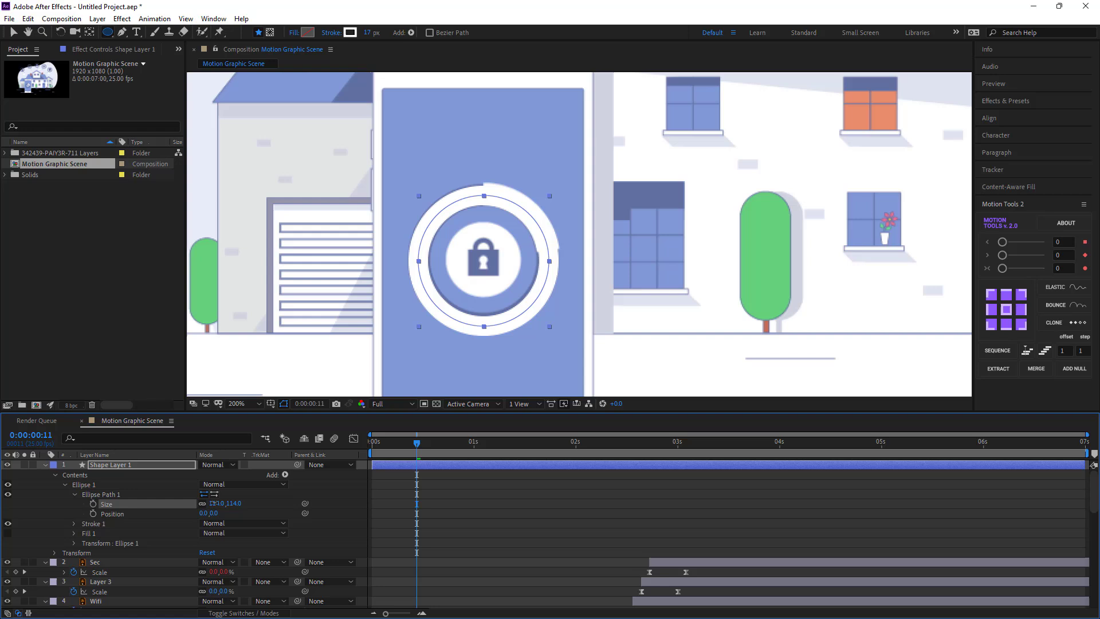
click(367, 33)
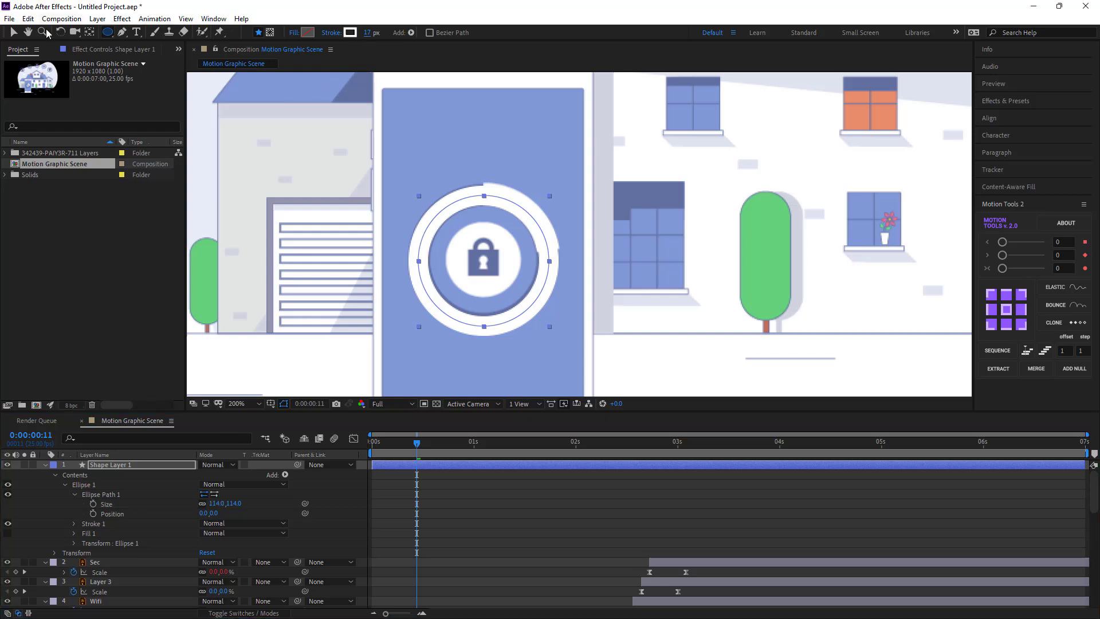
Step: Nudge the ellipse slightly upward over the lock dial and widen its stroke to 21 px to cover the ring
click(13, 33)
drag(512, 253, 513, 256)
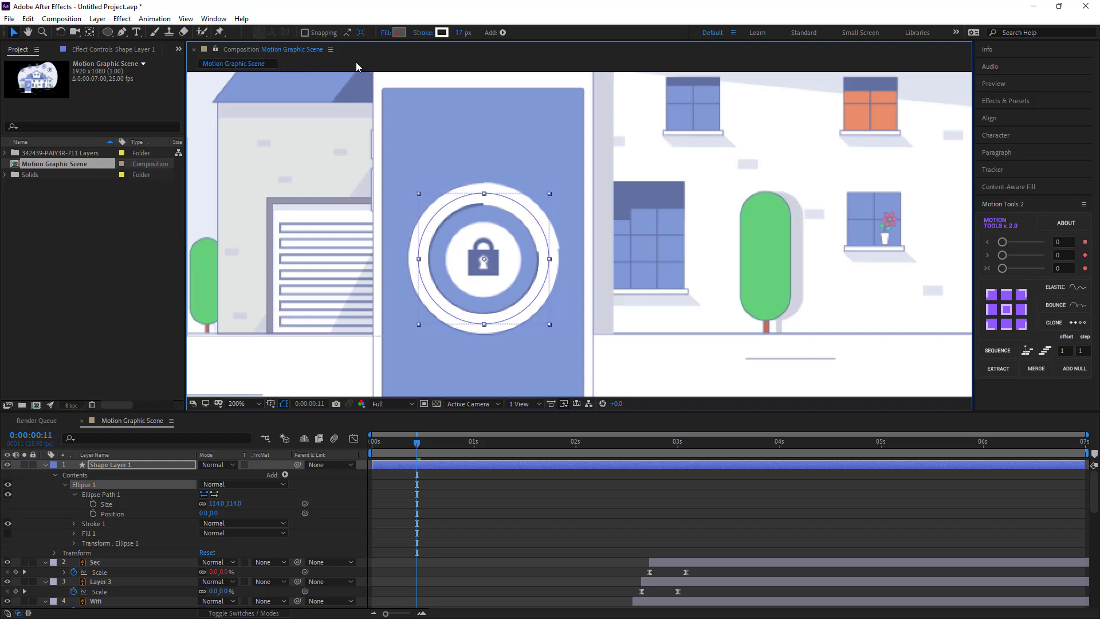
click(102, 467)
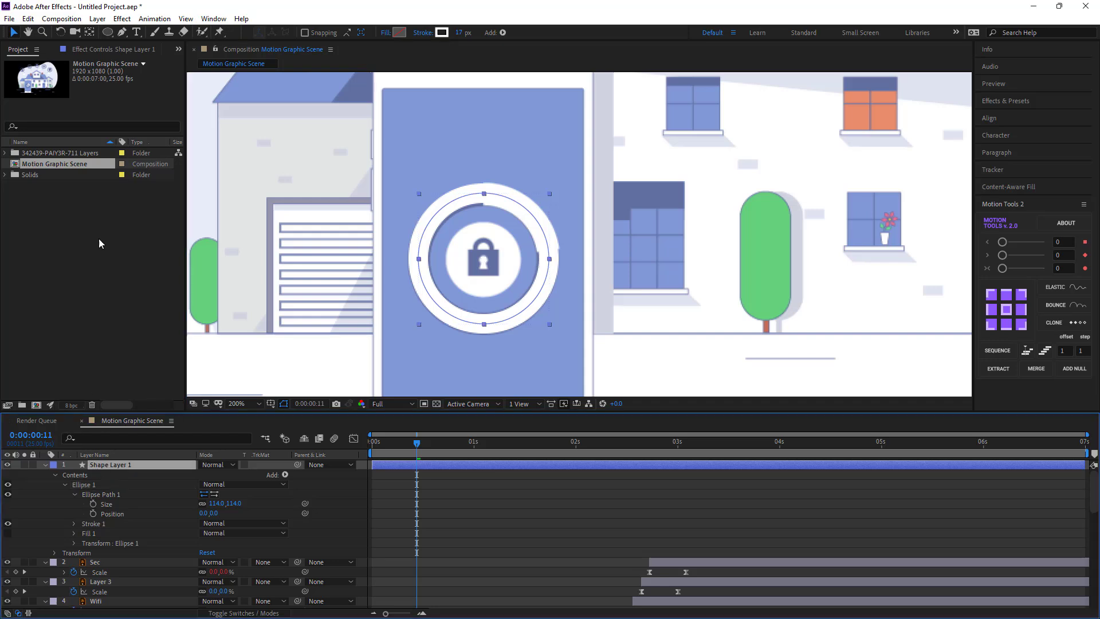
click(108, 33)
drag(367, 37, 357, 37)
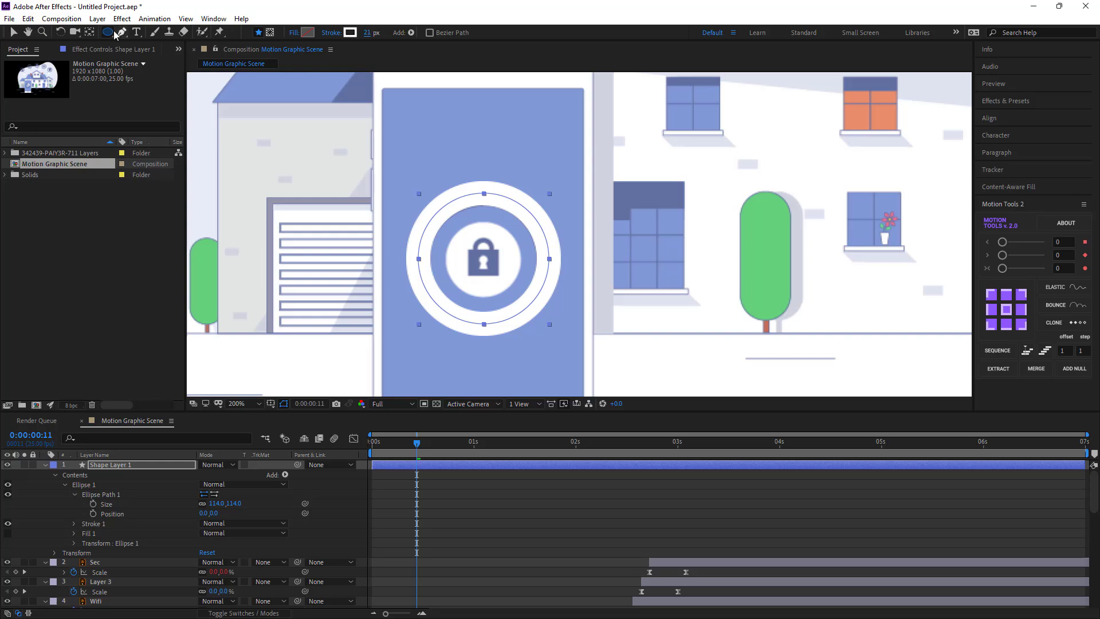
Step: Move Shape Layer 1 down the layer stack to sit between Layer 13 and Layer 14, and hide Layer 13
click(13, 32)
click(129, 468)
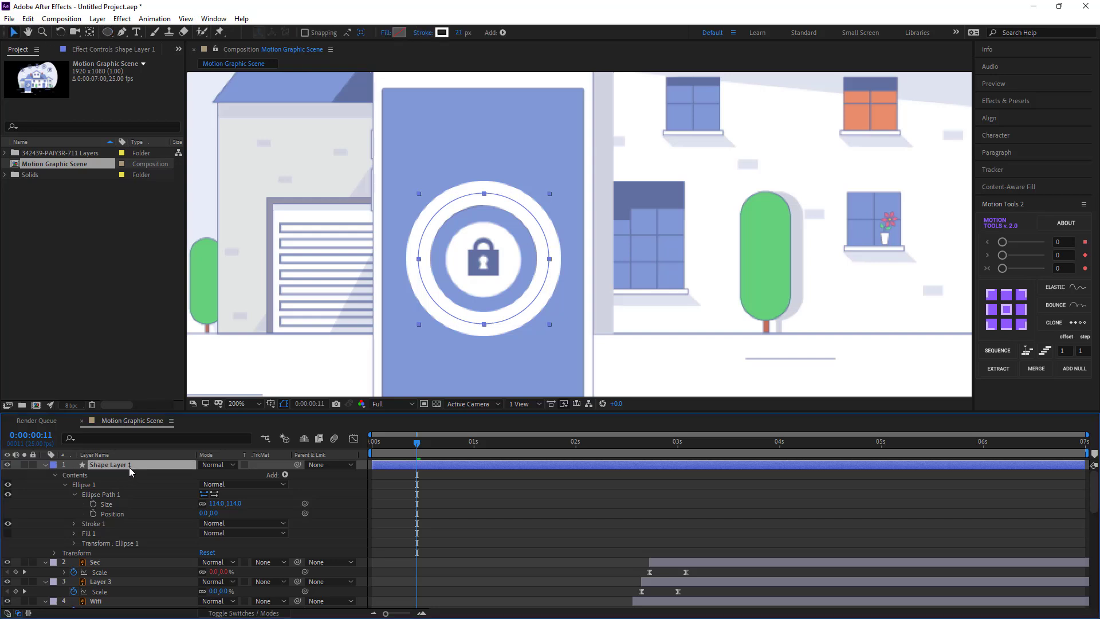
click(45, 465)
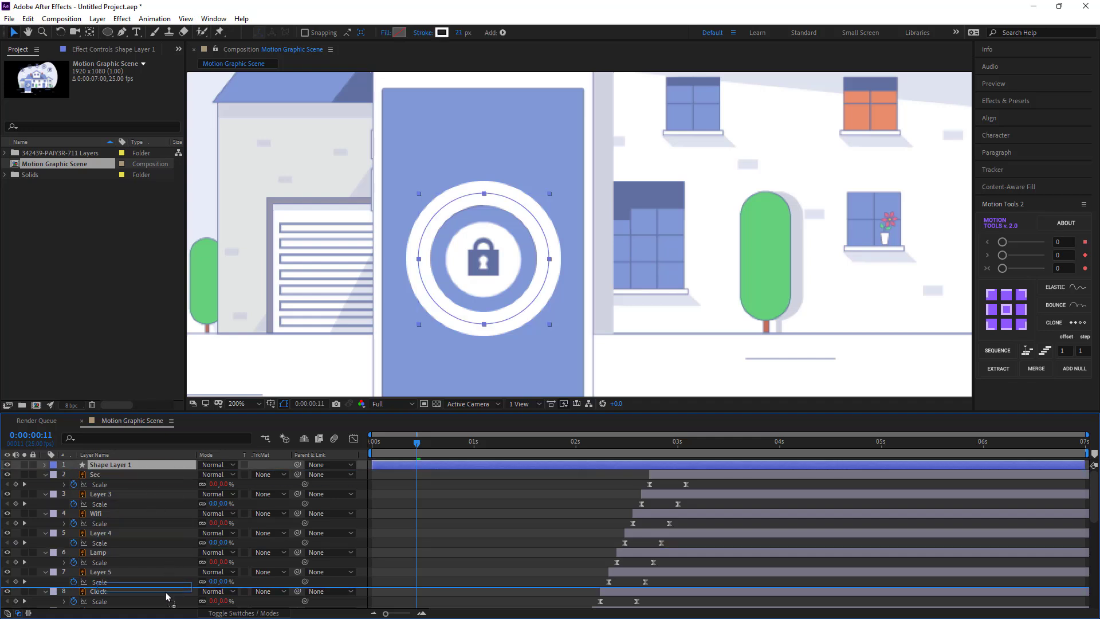
scroll(163, 602, down, 5)
drag(164, 610, 169, 511)
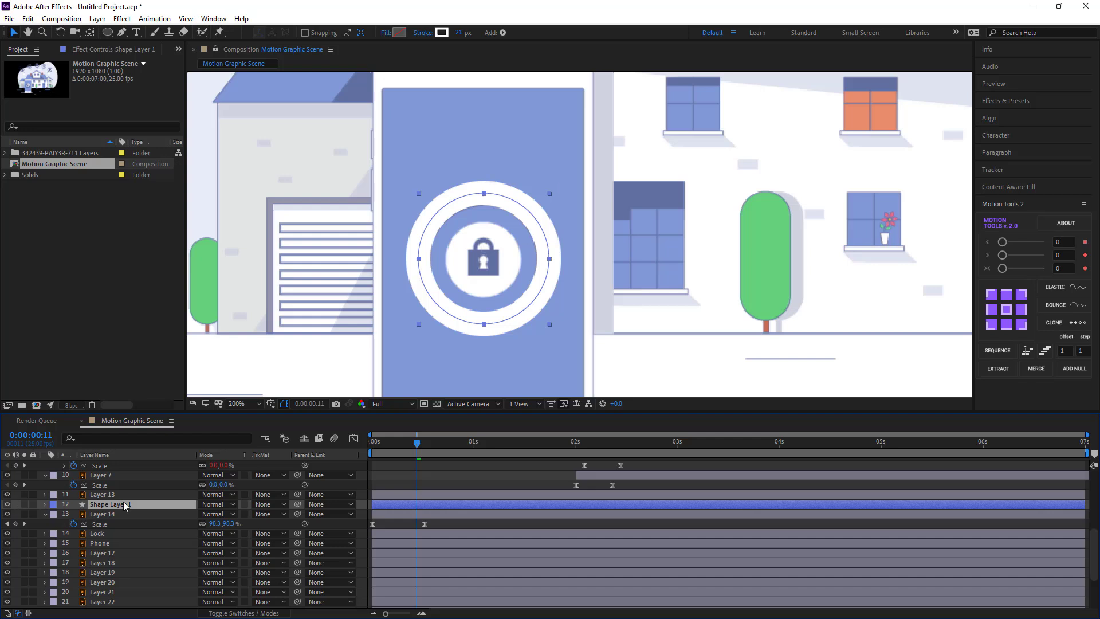
click(102, 494)
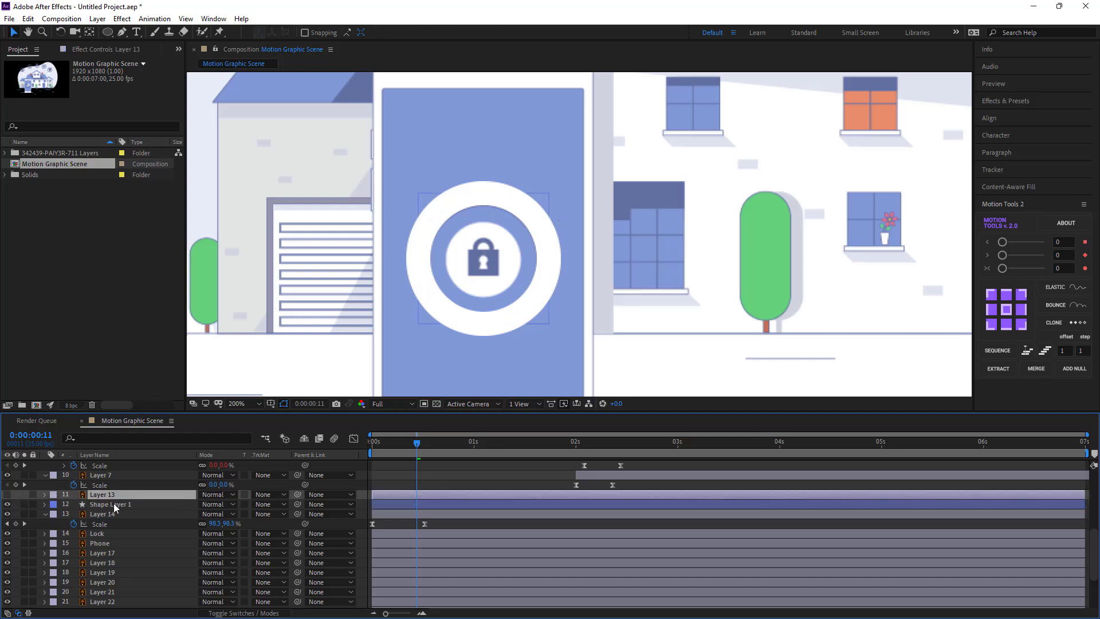
click(109, 503)
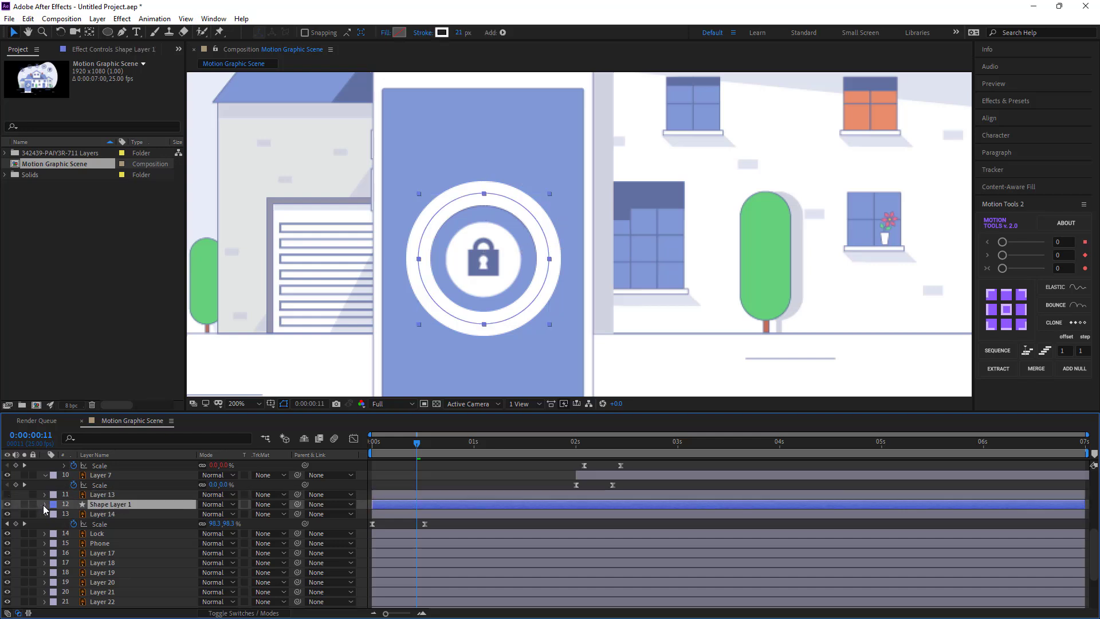
Step: Add Trim Paths to Shape Layer 1 and set its End to 22% at 0:00:01:00
click(44, 504)
click(285, 514)
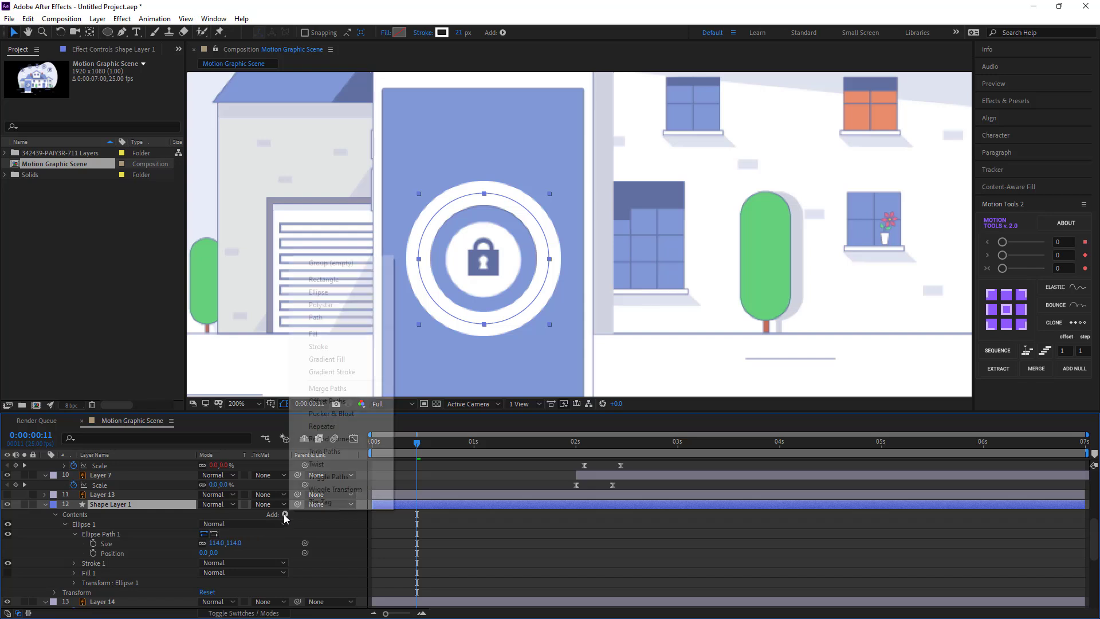
click(316, 453)
scroll(105, 555, down, 2)
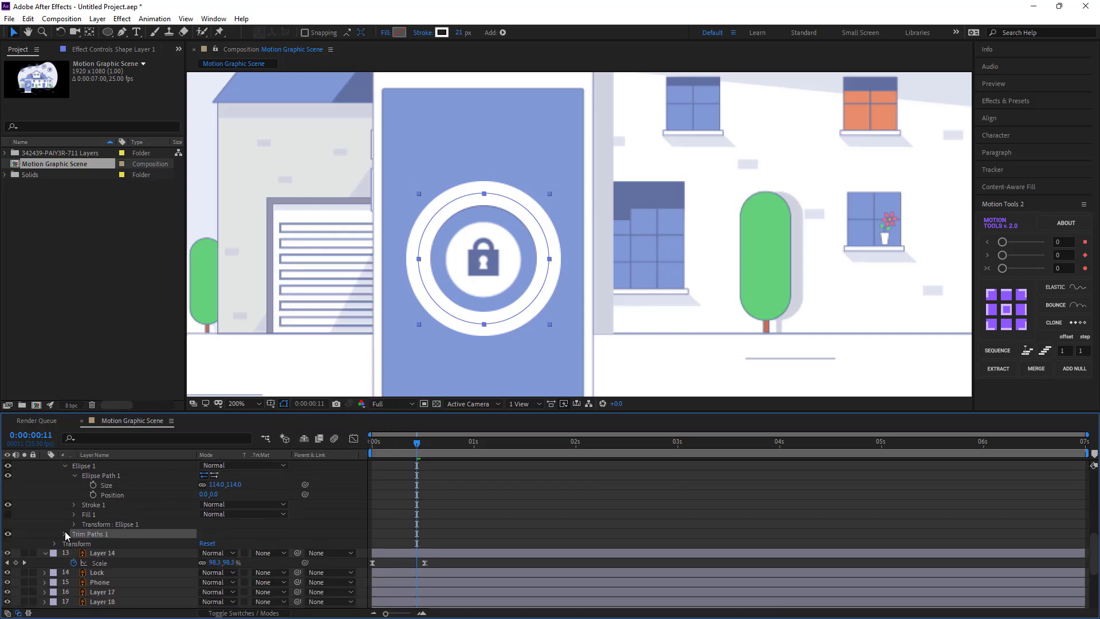
click(64, 533)
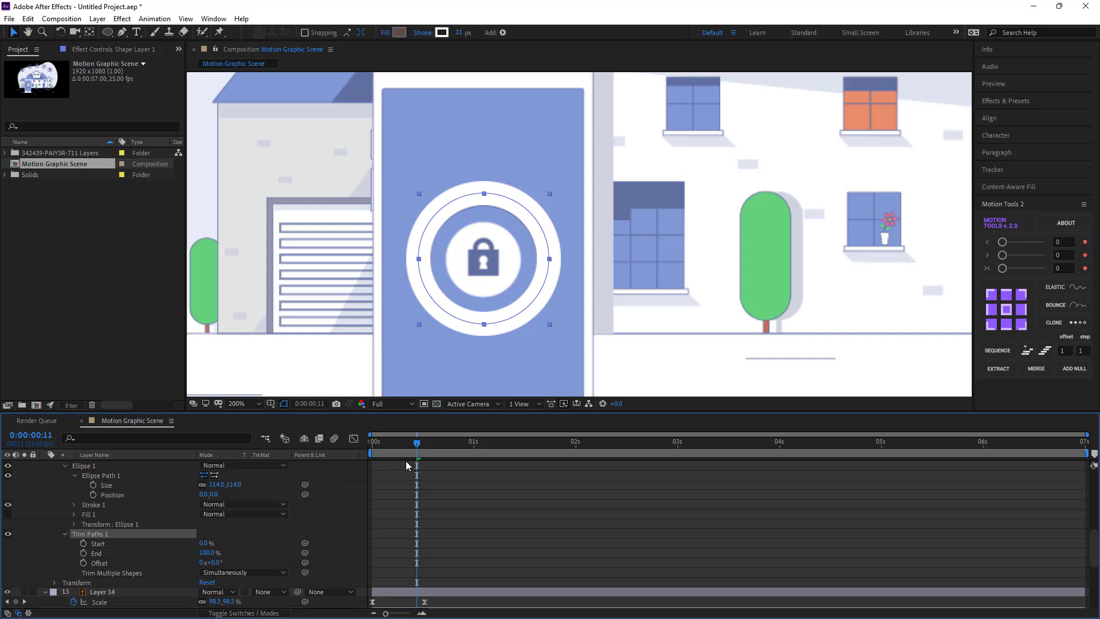
drag(416, 450, 472, 450)
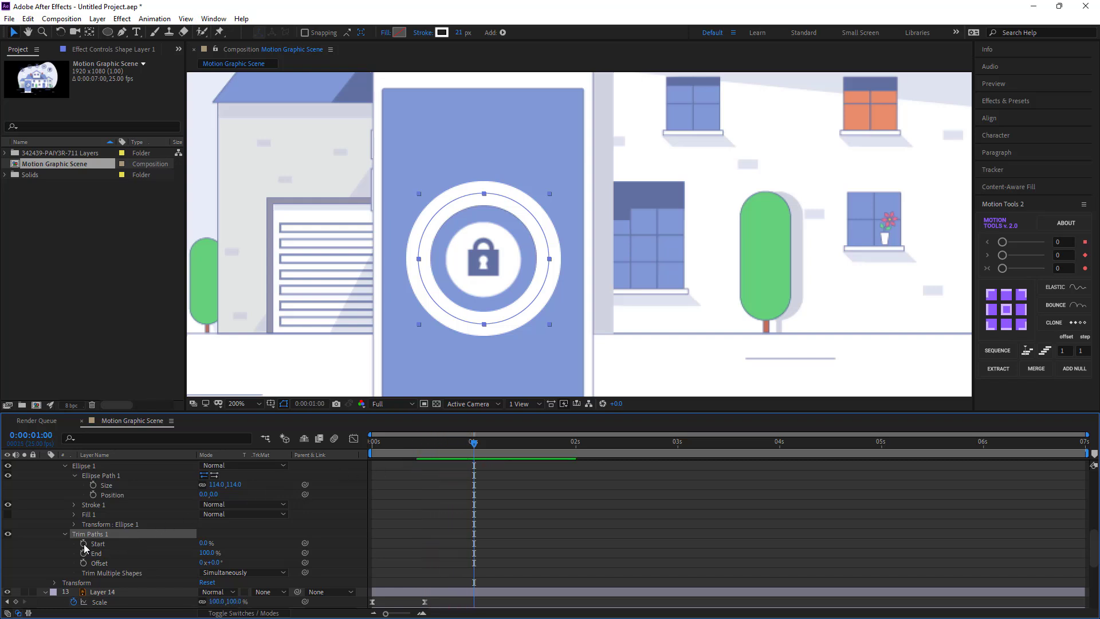
mouse_move(206, 547)
mouse_down()
mouse_move(217, 544)
mouse_move(158, 555)
mouse_up()
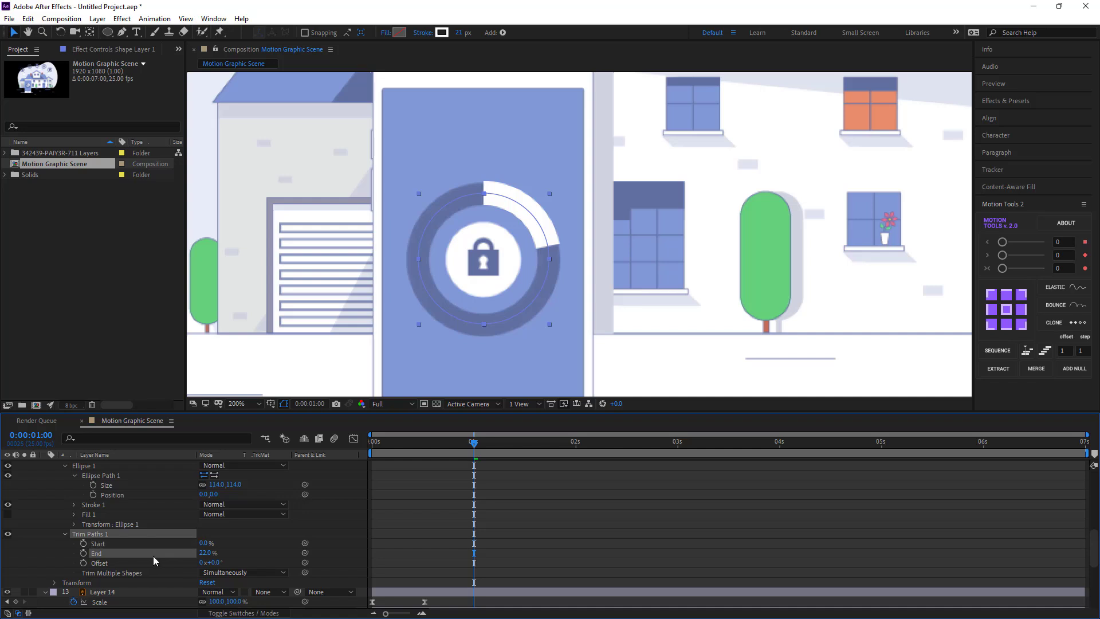
click(236, 546)
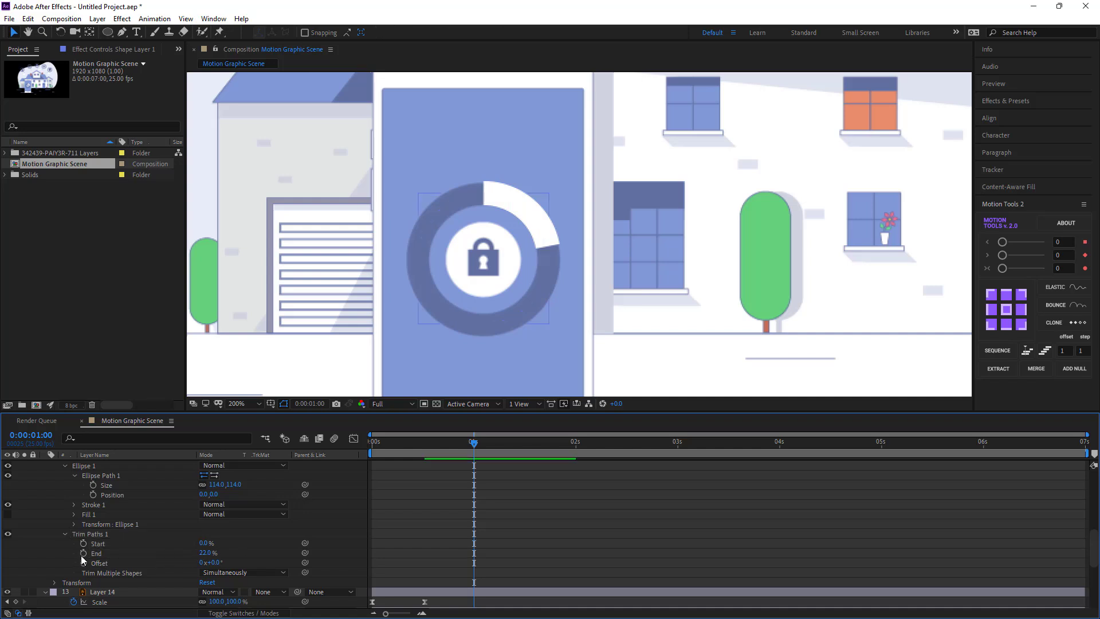
Step: Keyframe the Trim Paths Start at 0% on 0:00:01:00 and 22% on 0:00:00:09
click(83, 554)
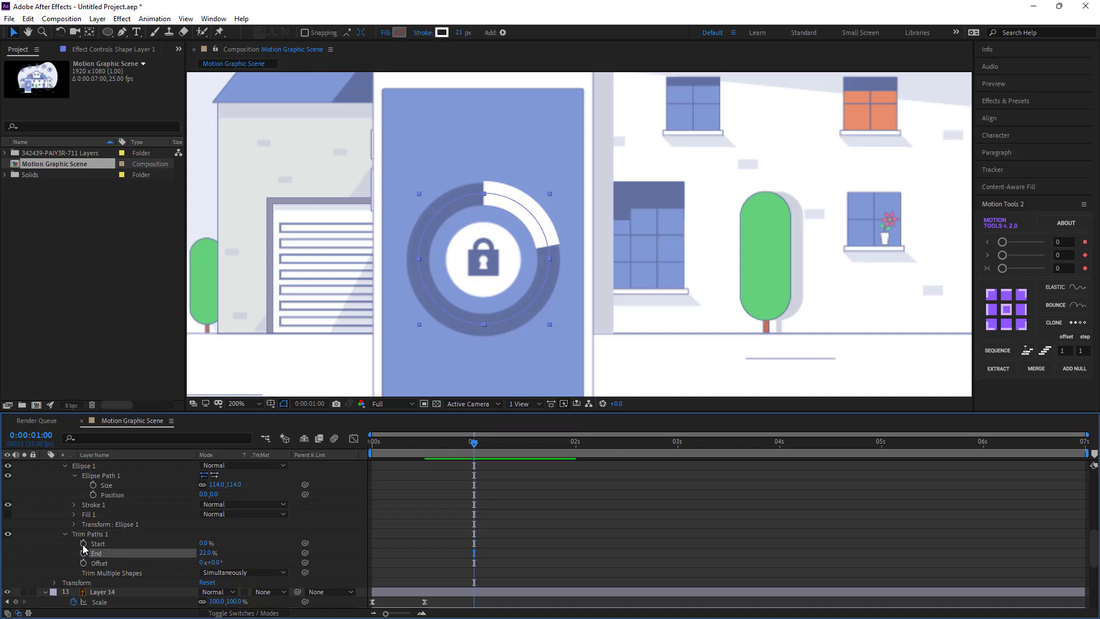
click(83, 543)
drag(452, 452, 410, 456)
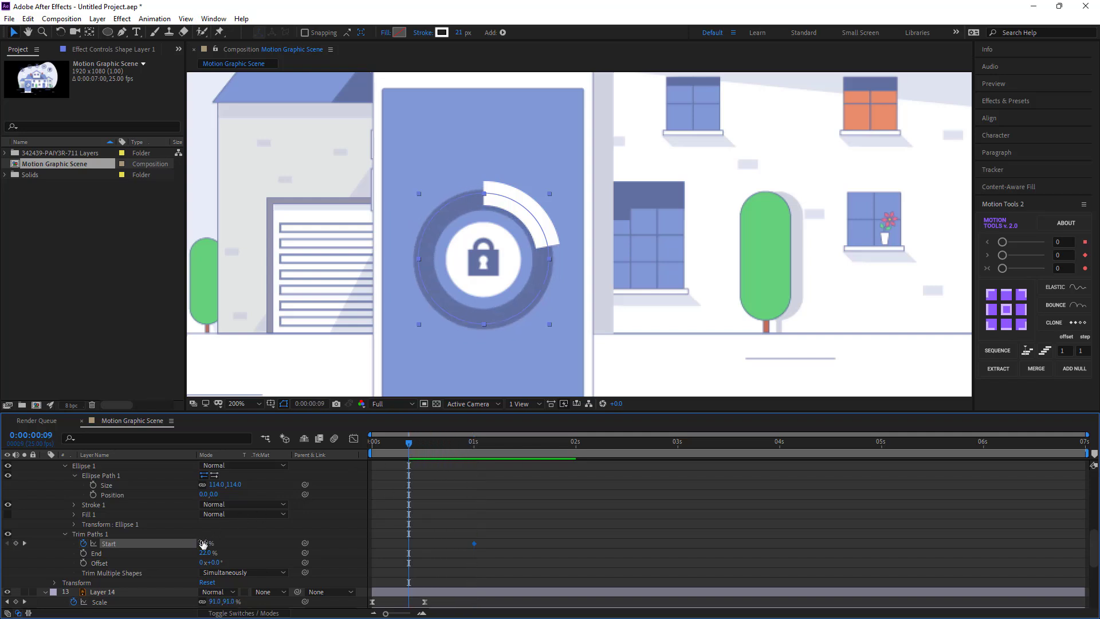
drag(203, 543, 195, 543)
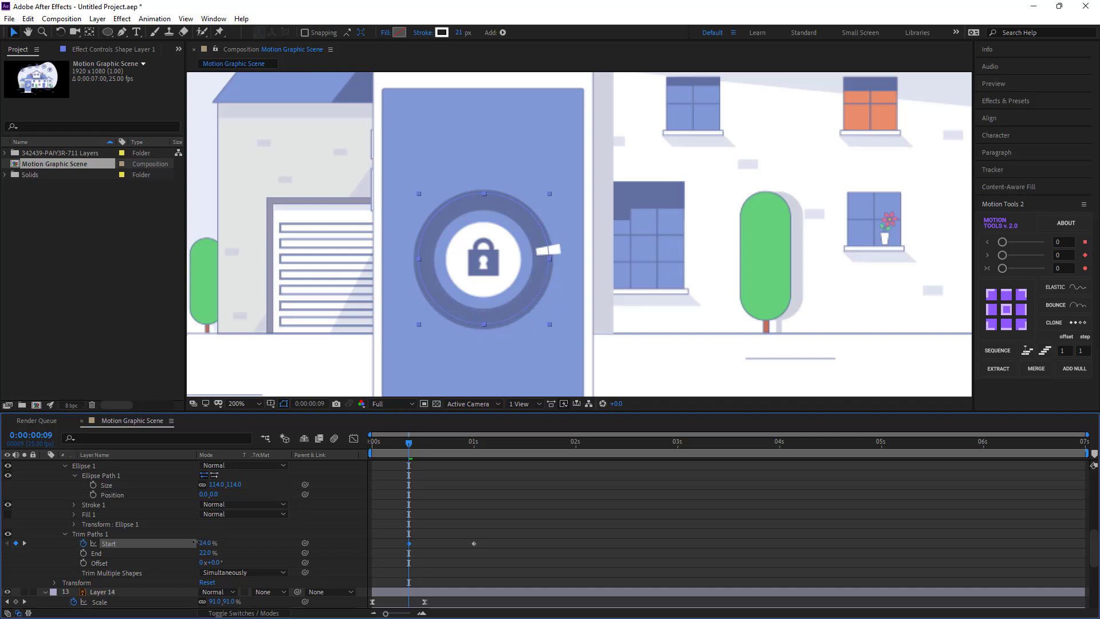
click(412, 452)
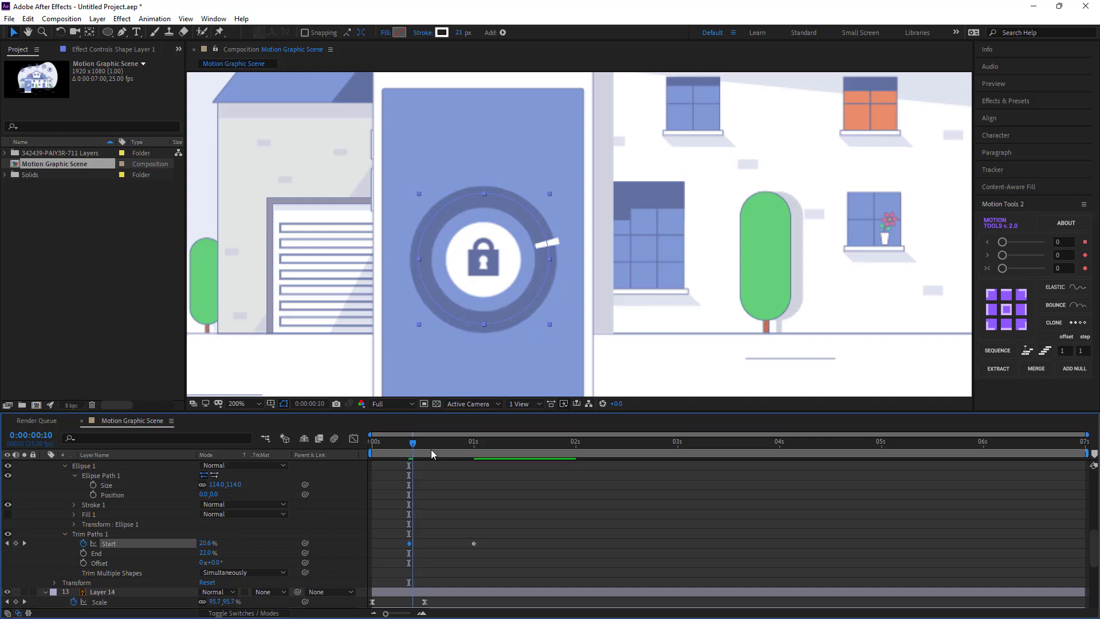
Step: Keyframe the Trim Paths Offset at 0° on 0:00:01:00 and 308° on 0:00:00:09
drag(431, 455, 475, 461)
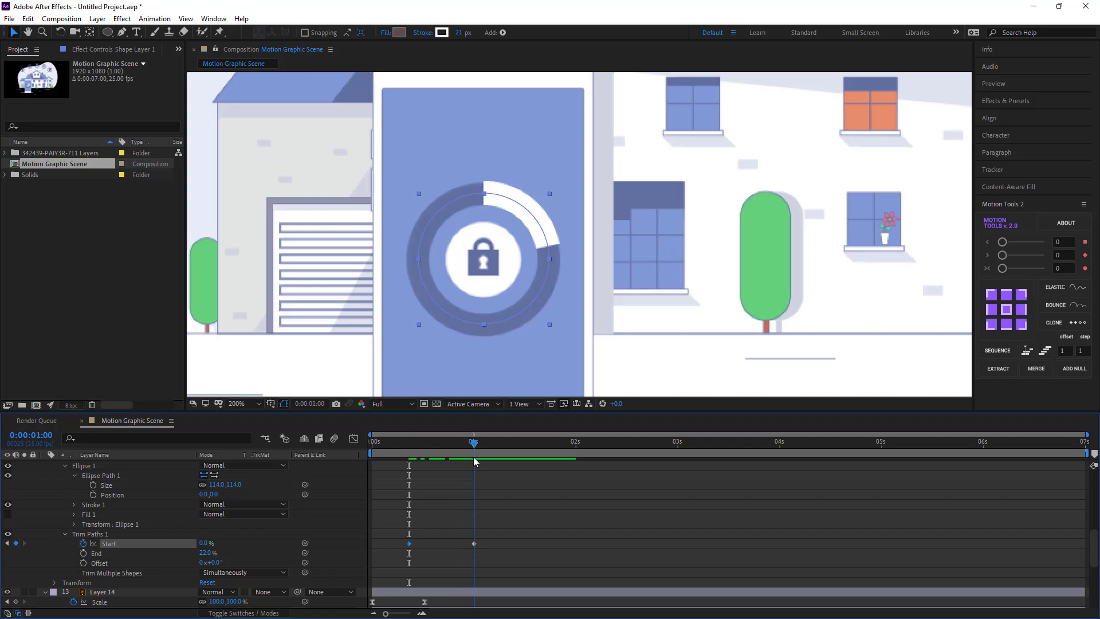
click(85, 562)
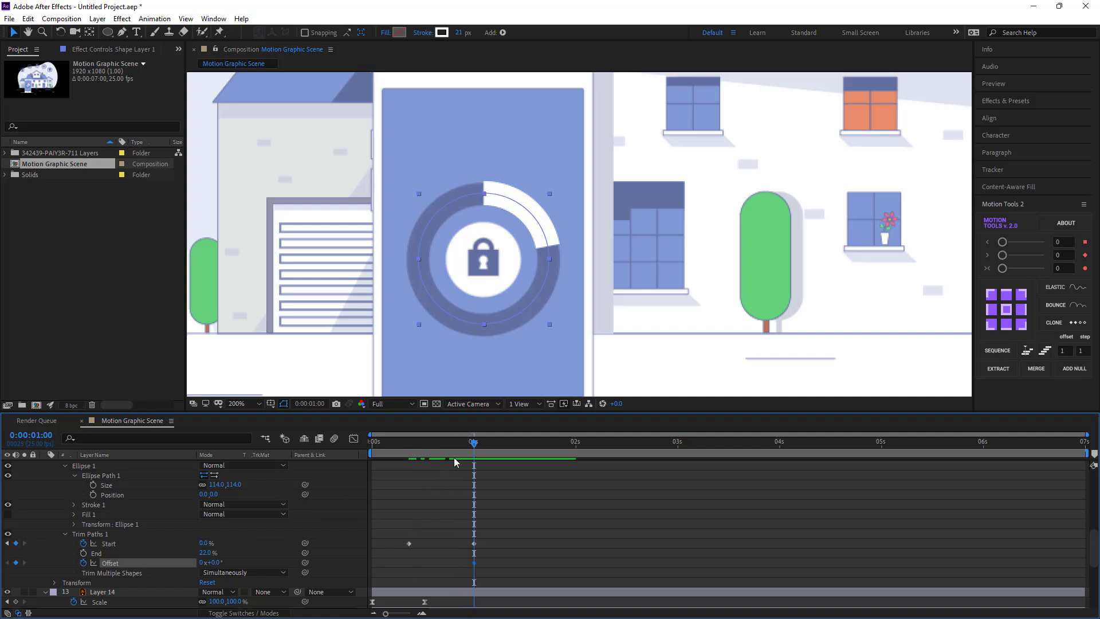
drag(454, 458, 407, 456)
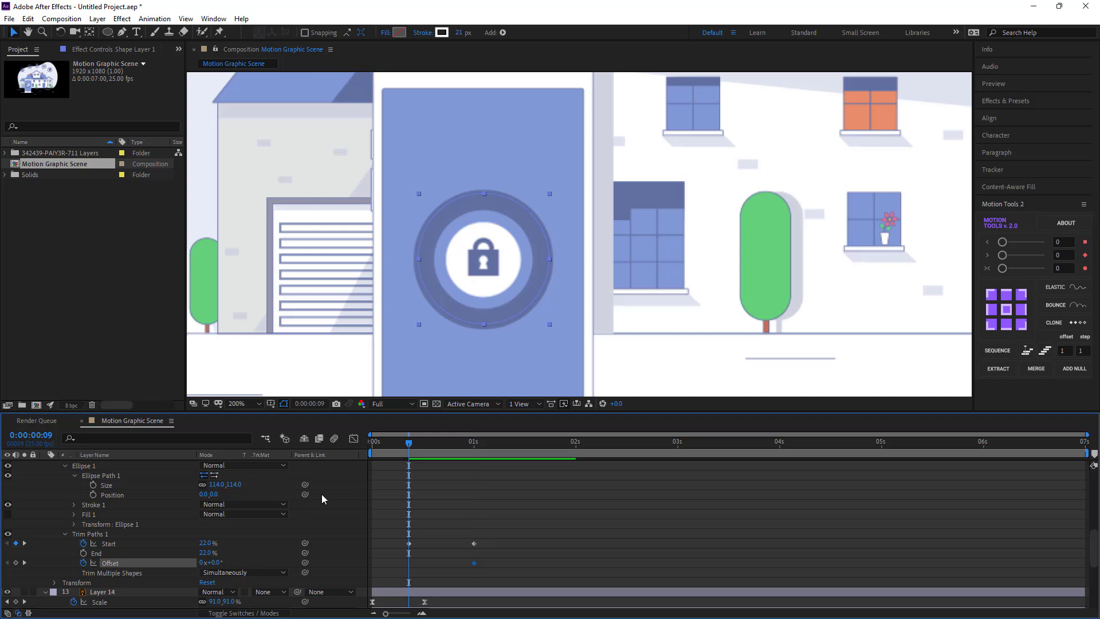
drag(213, 563, 244, 562)
drag(408, 443, 484, 451)
Step: Apply Easy Ease to the Start and Offset keyframes, shape their speed curve to peak early, and preview the ring
drag(496, 522, 394, 572)
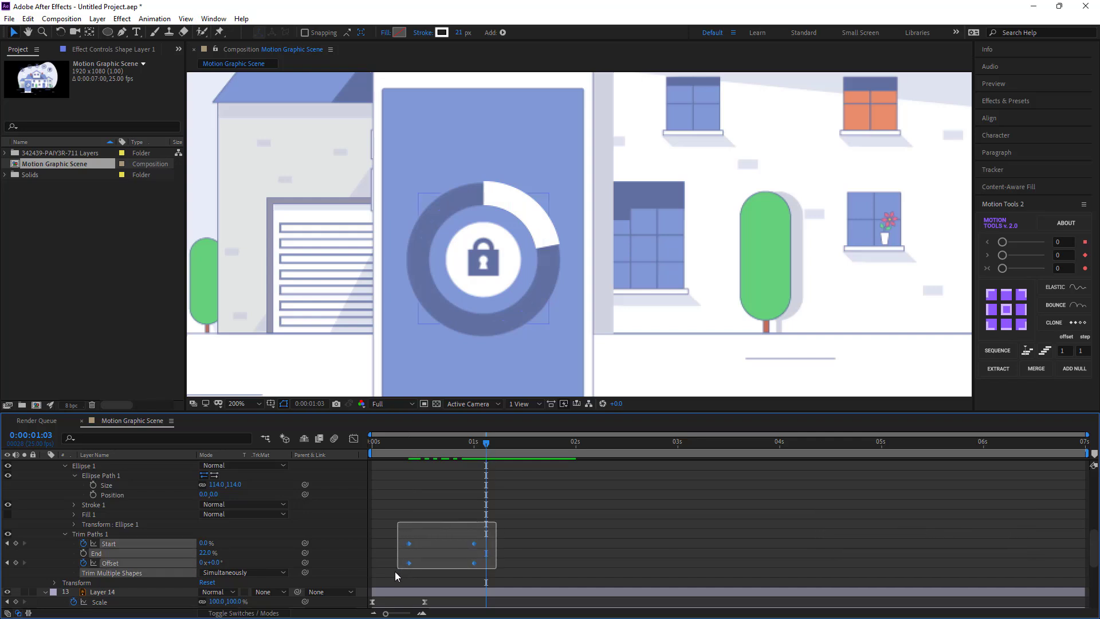
right_click(410, 543)
mouse_move(492, 534)
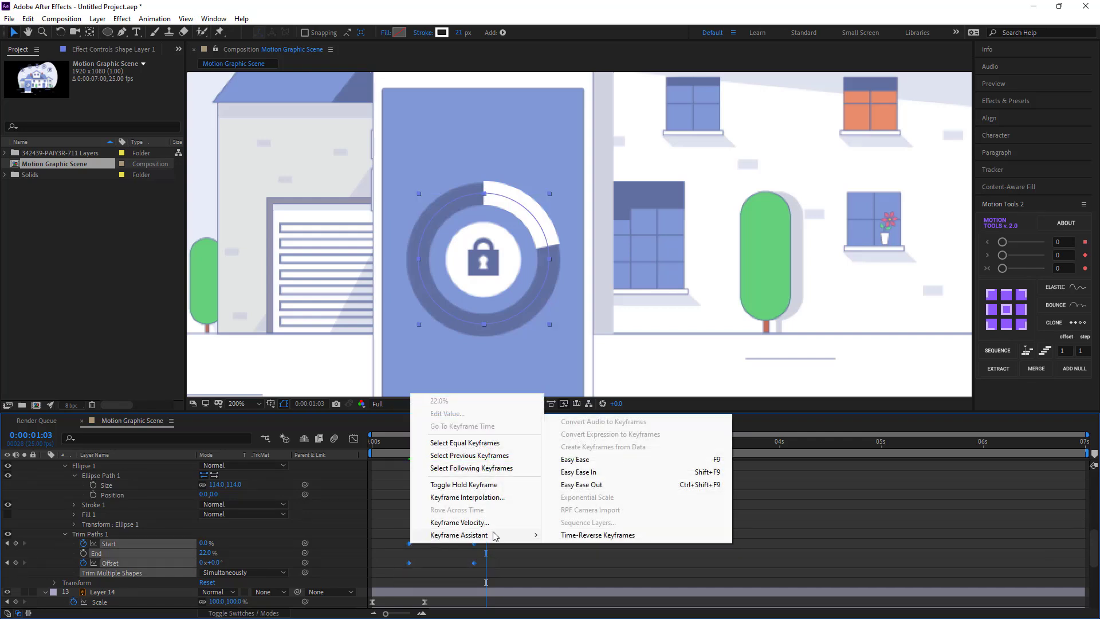
click(575, 459)
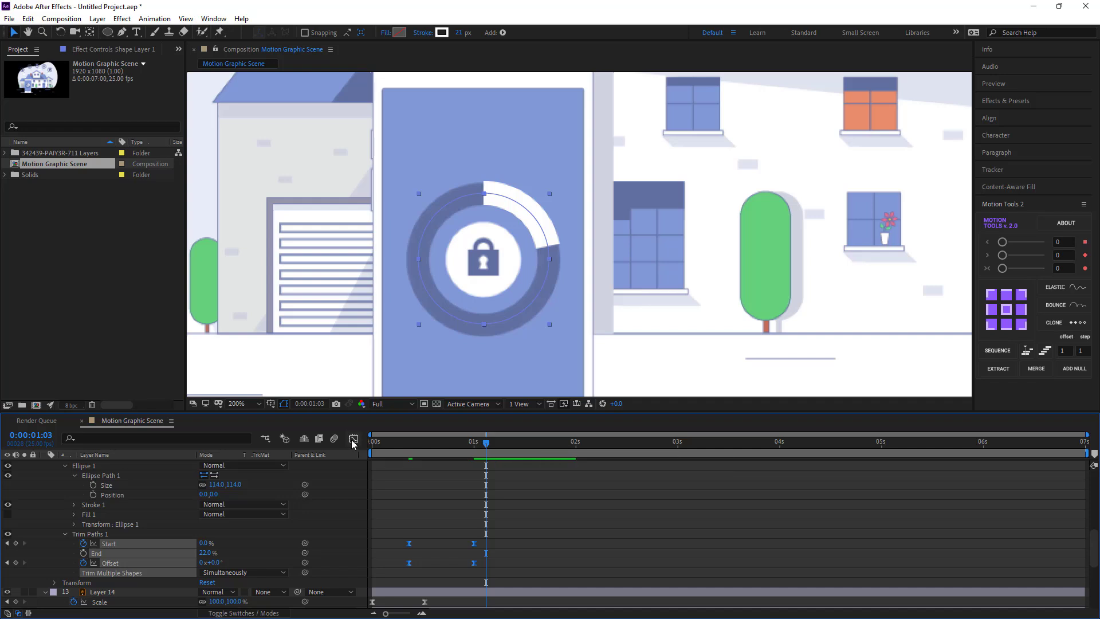
click(353, 438)
drag(462, 465, 424, 473)
key(shift+F3)
mouse_move(484, 446)
mouse_down()
mouse_move(398, 450)
mouse_move(466, 455)
mouse_up()
key(space)
Step: Shift Shape Layer 1 so its trim animation begins at 0:00:00:21, split it there and delete the earlier segment
drag(503, 533, 390, 579)
scroll(430, 573, up, 3)
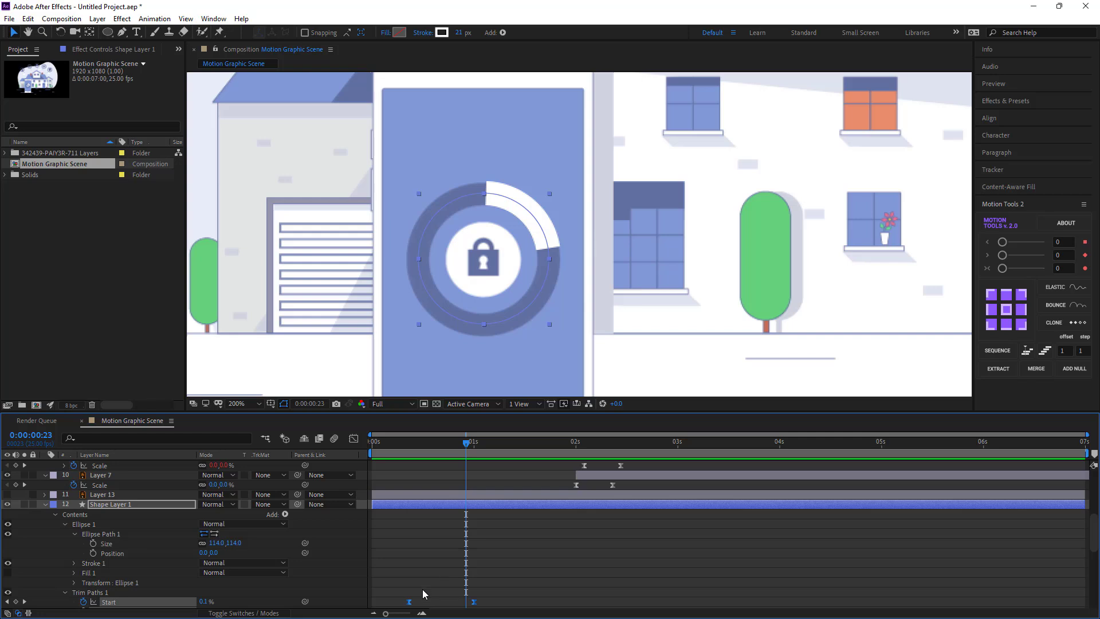
scroll(422, 588, down, 2)
drag(427, 475, 457, 444)
key(ctrl+shift+d)
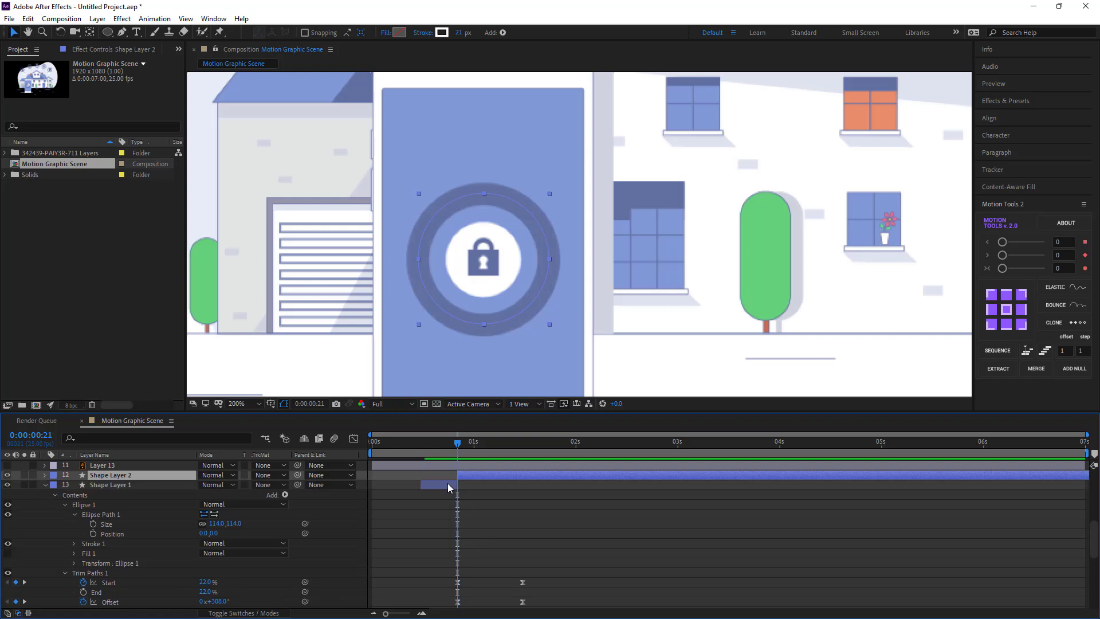
click(446, 485)
key(Delete)
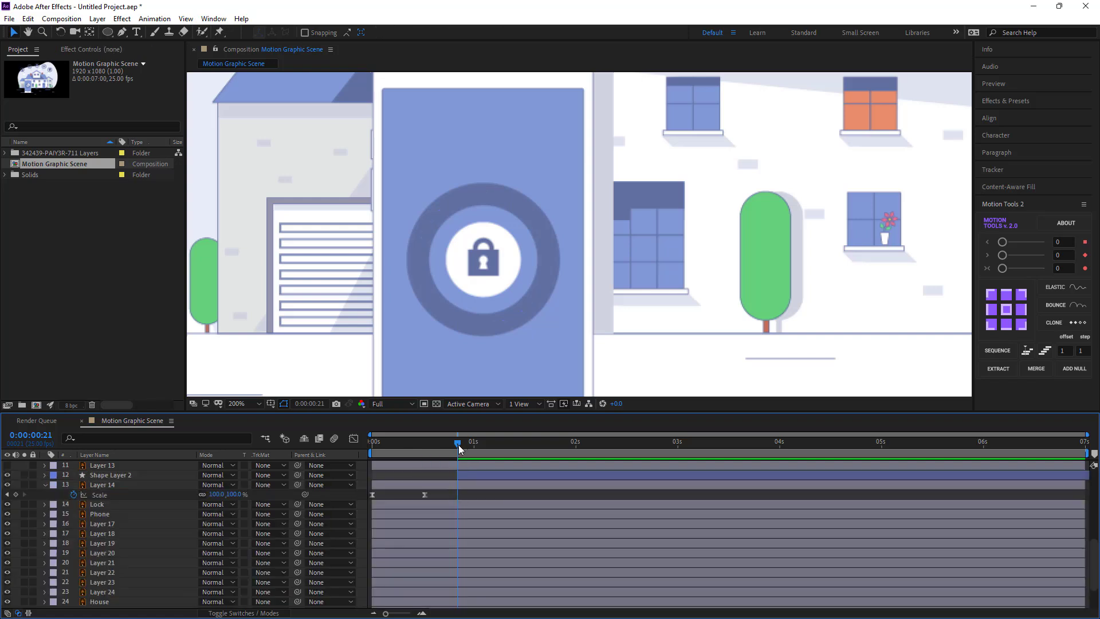
Step: Preview the dial, then delay Layer 14 to start at about 0:00:00:13 and Shape Layer 2 at 0:00:01:00
drag(460, 445, 483, 476)
key(space)
drag(434, 445, 482, 451)
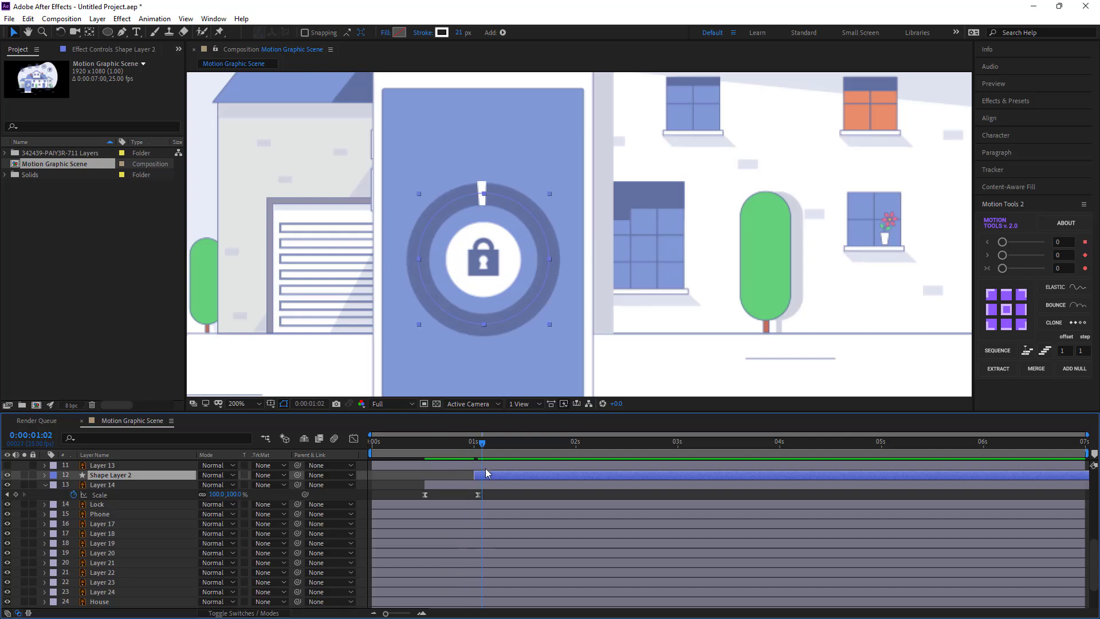
Step: Move Shape Layer 2's ending Start and Offset keyframes to 0:00:02:00 and preview the slower ring animation
key(u)
mouse_move(563, 484)
mouse_down()
mouse_move(528, 502)
mouse_move(576, 496)
mouse_up()
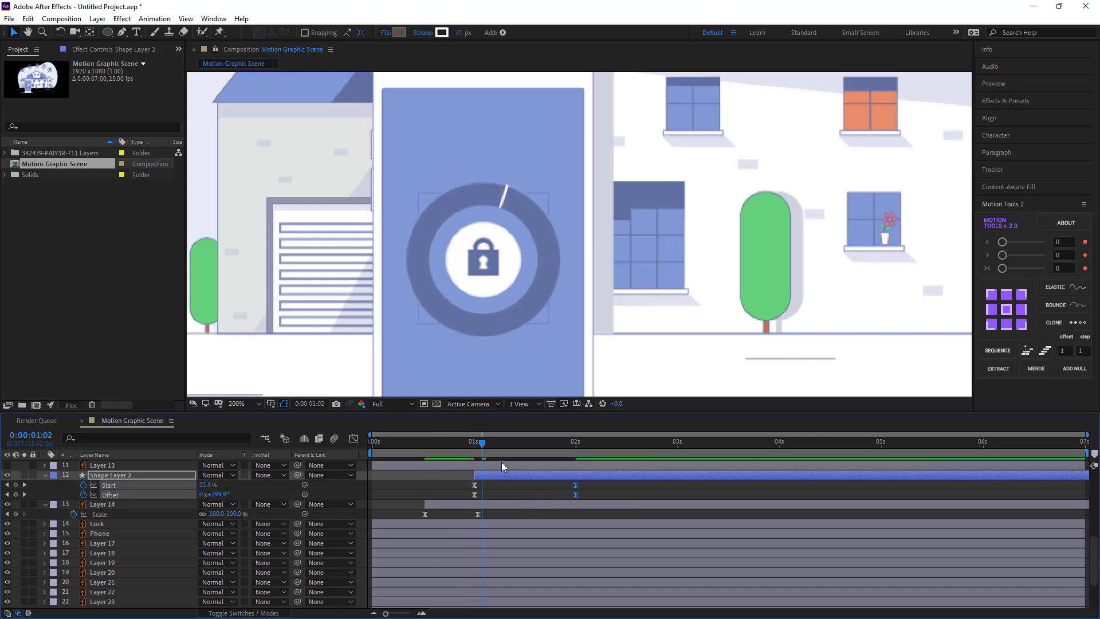
click(462, 474)
drag(480, 445, 463, 448)
key(space)
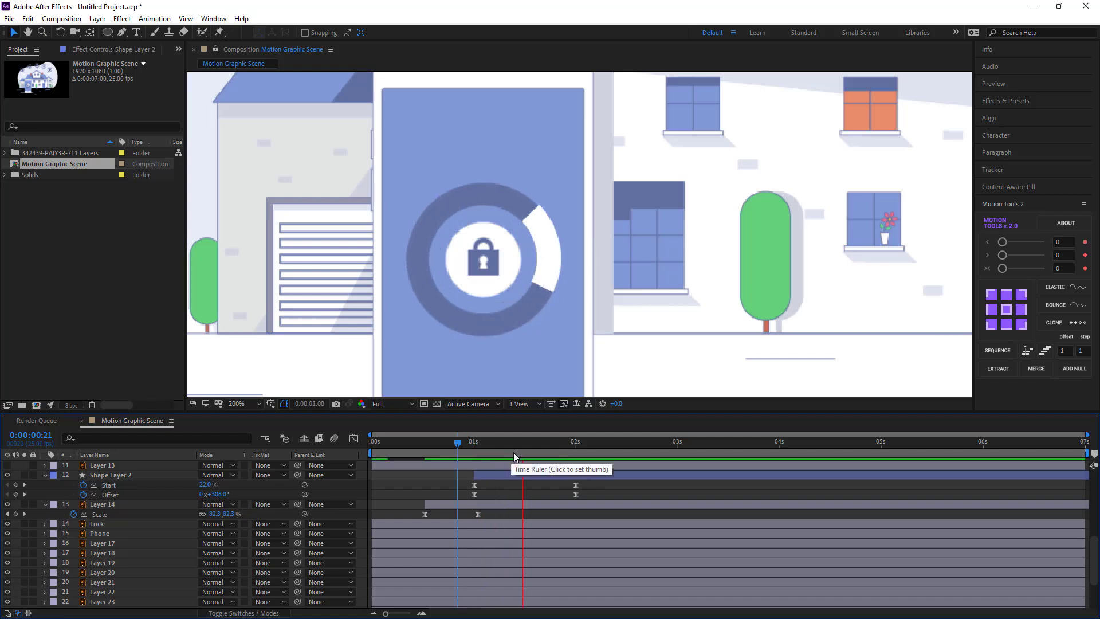
click(530, 445)
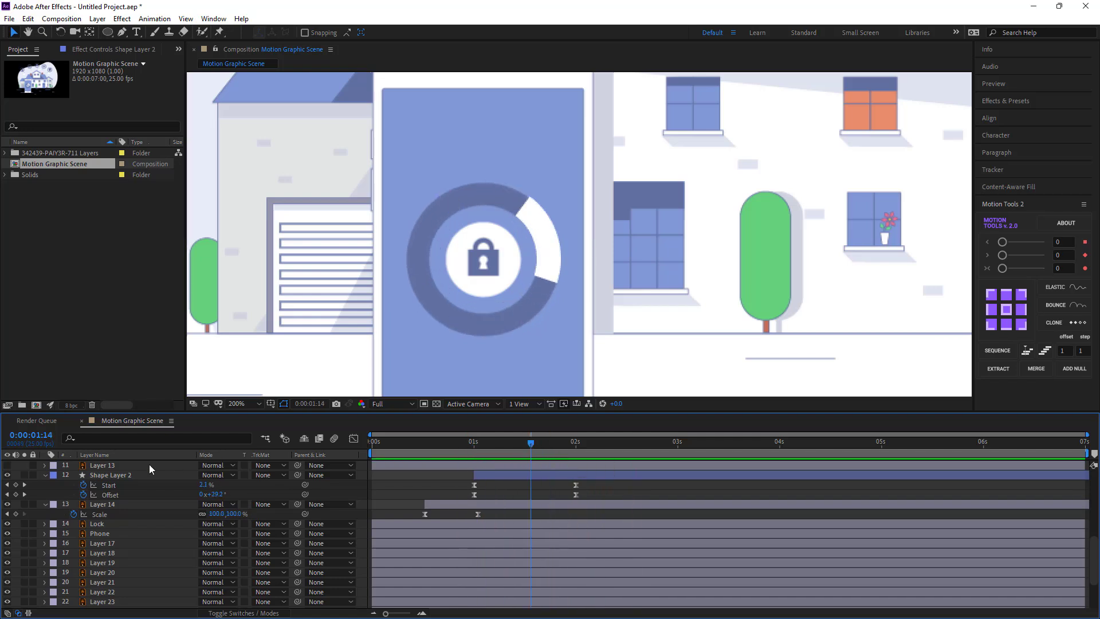
Step: Keyframe the Lock layer's Scale at 100% on 0:00:00:18 and 0% on 0:00:00:00
click(108, 503)
click(97, 526)
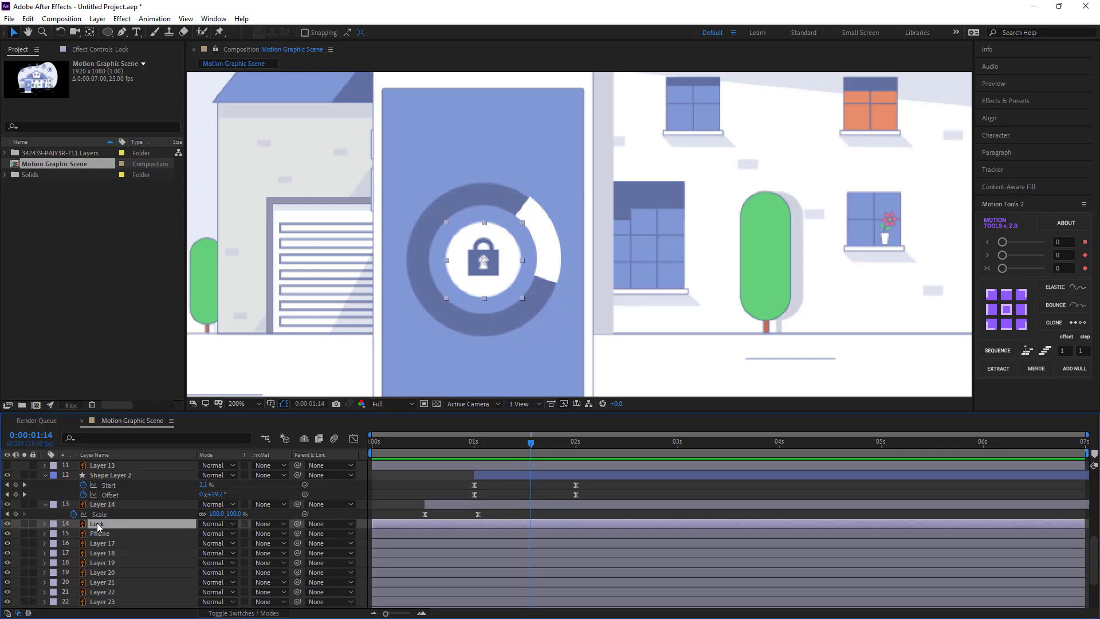
drag(455, 451, 446, 451)
key(s)
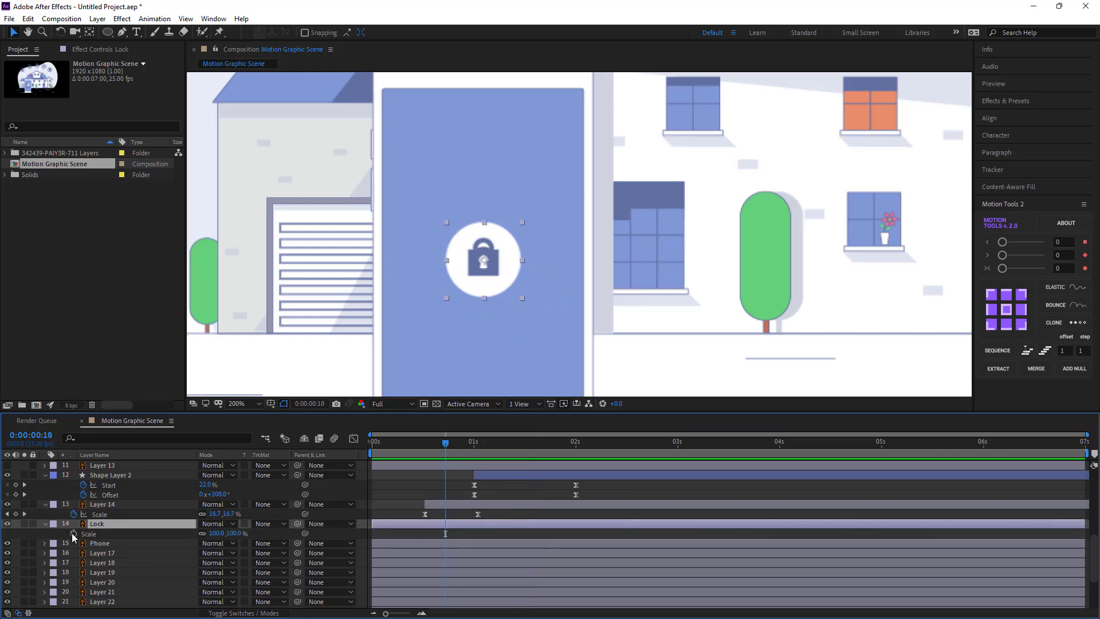
click(73, 534)
drag(417, 452, 363, 455)
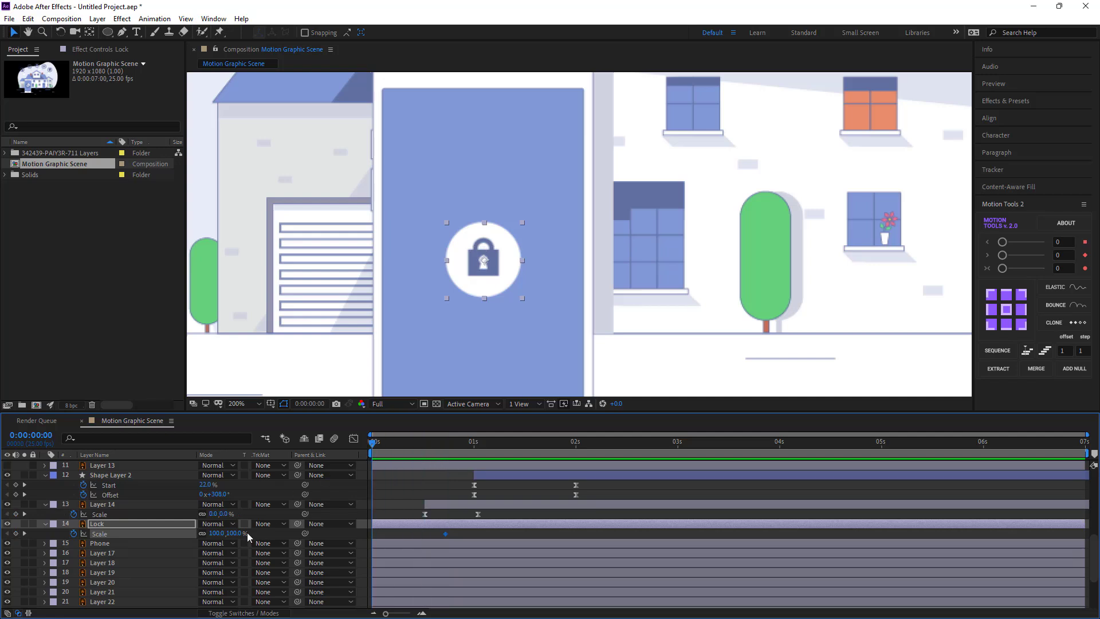
click(224, 532)
text(0)
key(Return)
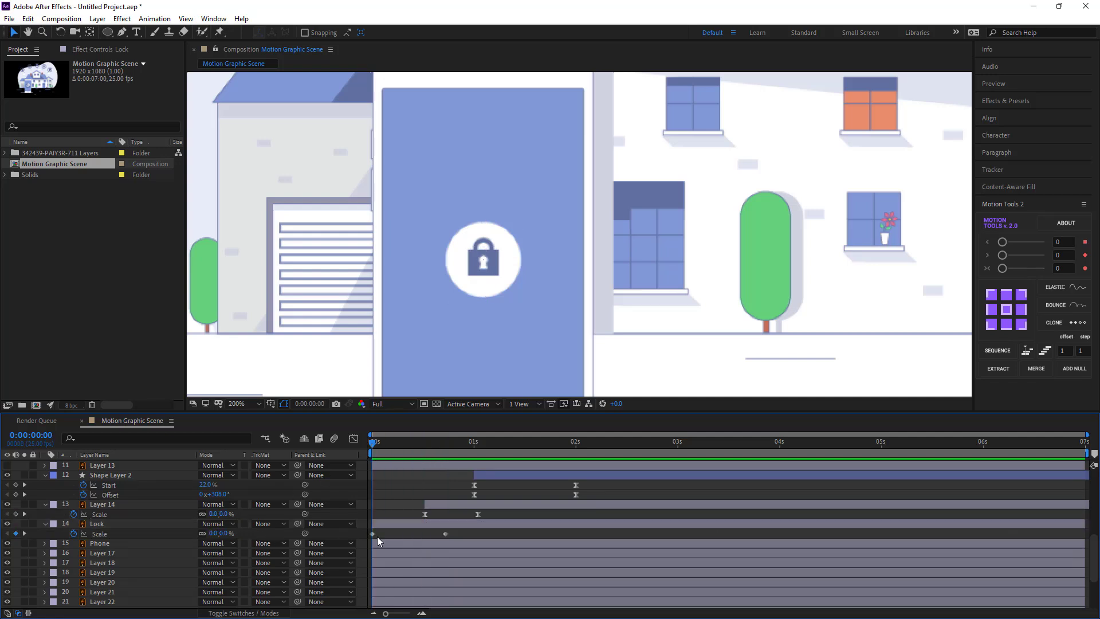
Step: Apply Easy Ease to both of the Lock layer's Scale keyframes
drag(458, 539, 374, 538)
right_click(375, 534)
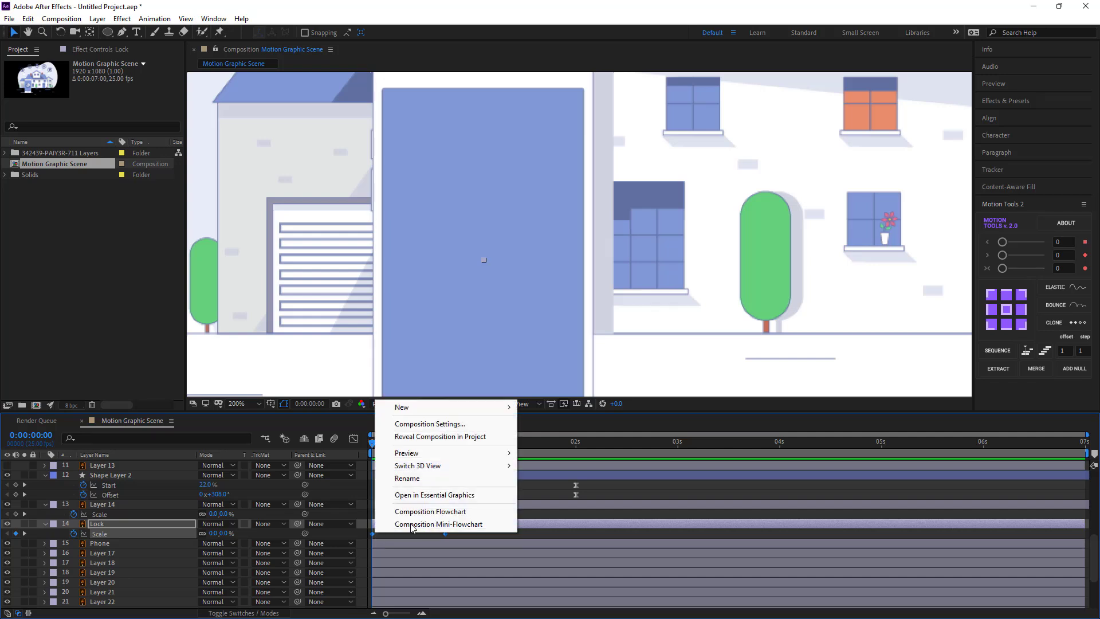
right_click(373, 534)
mouse_move(480, 527)
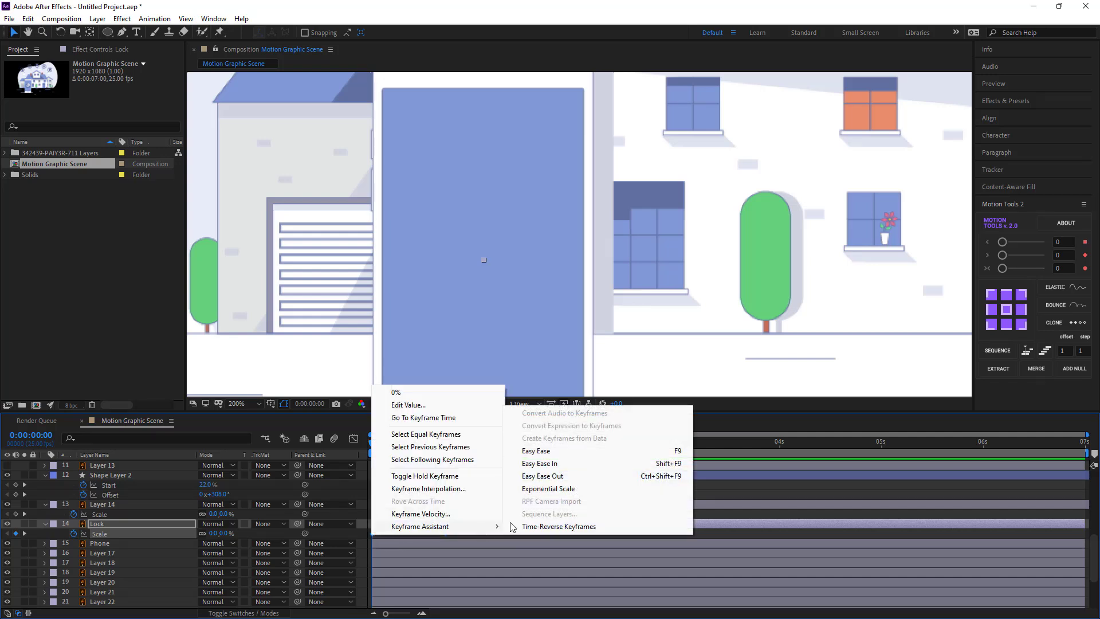
click(547, 452)
Step: Sharpen the Lock layer's Scale speed curve into a steep central peak in the Graph Editor and preview the animation
click(353, 438)
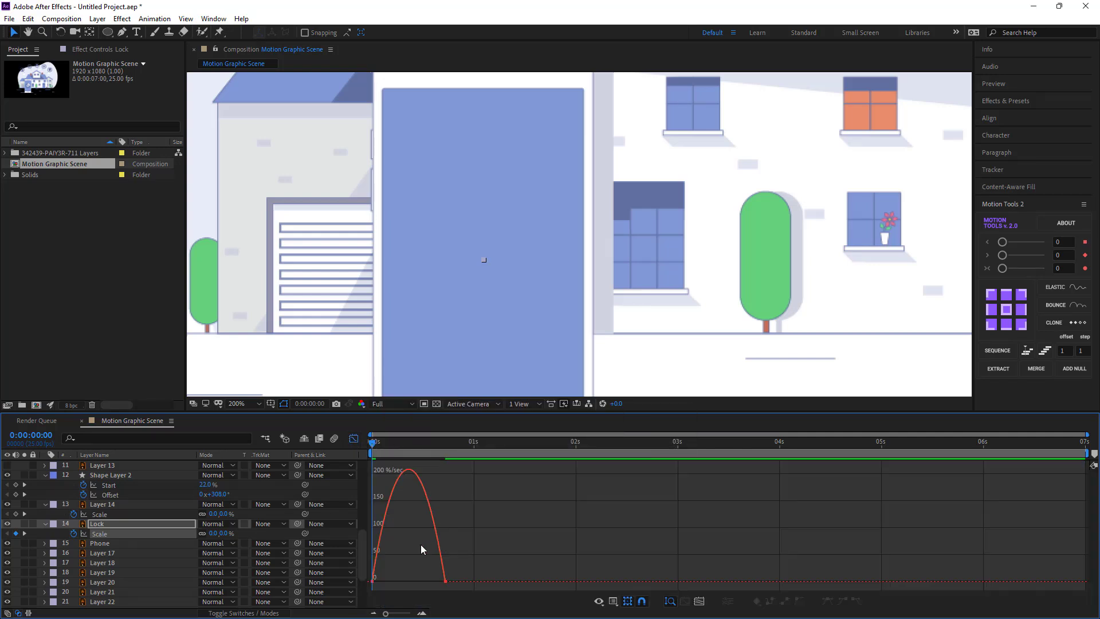
drag(384, 581, 405, 582)
drag(481, 572, 420, 582)
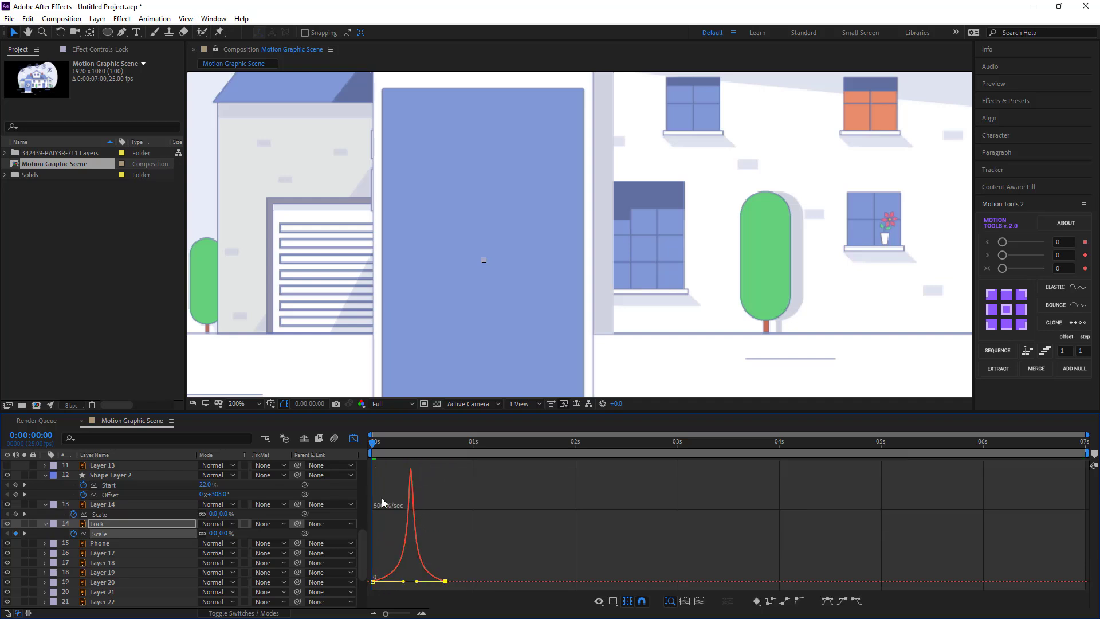
click(353, 438)
click(402, 532)
key(space)
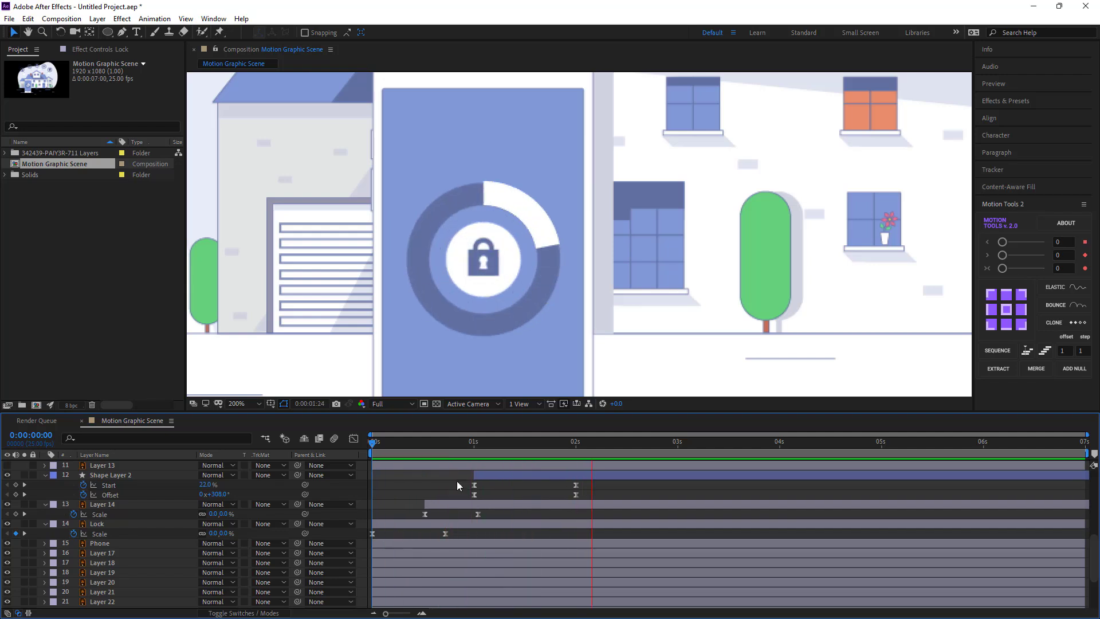
Step: Shift the Lock layer to start at about 0:00:00:06 and Shape Layer 2 to start at about 0:00:00:22
click(450, 449)
drag(416, 522, 439, 524)
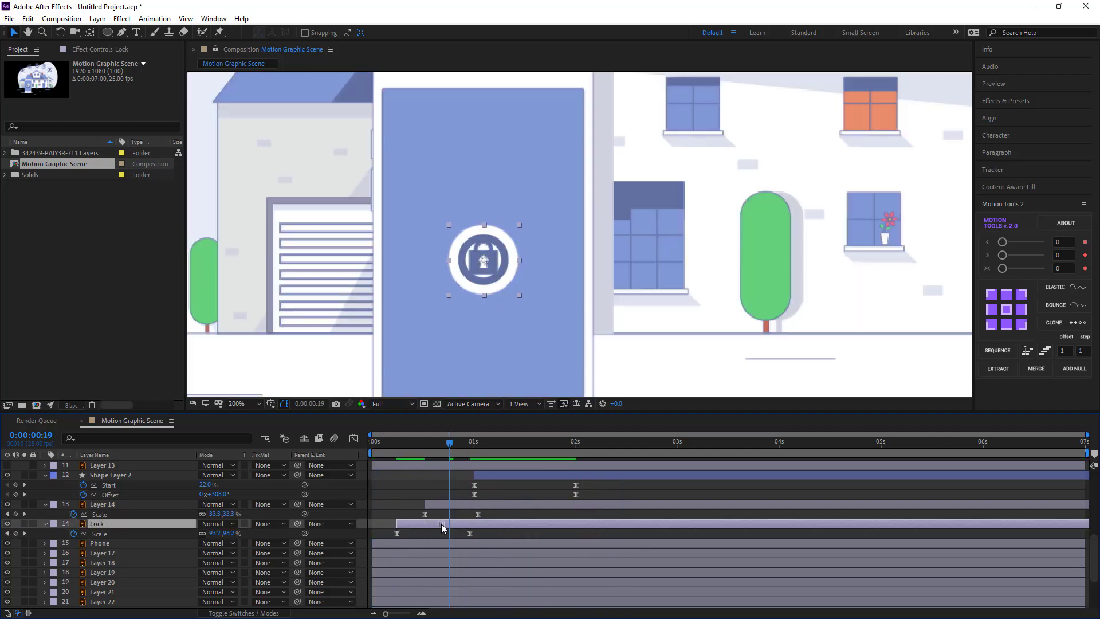
drag(486, 476, 476, 478)
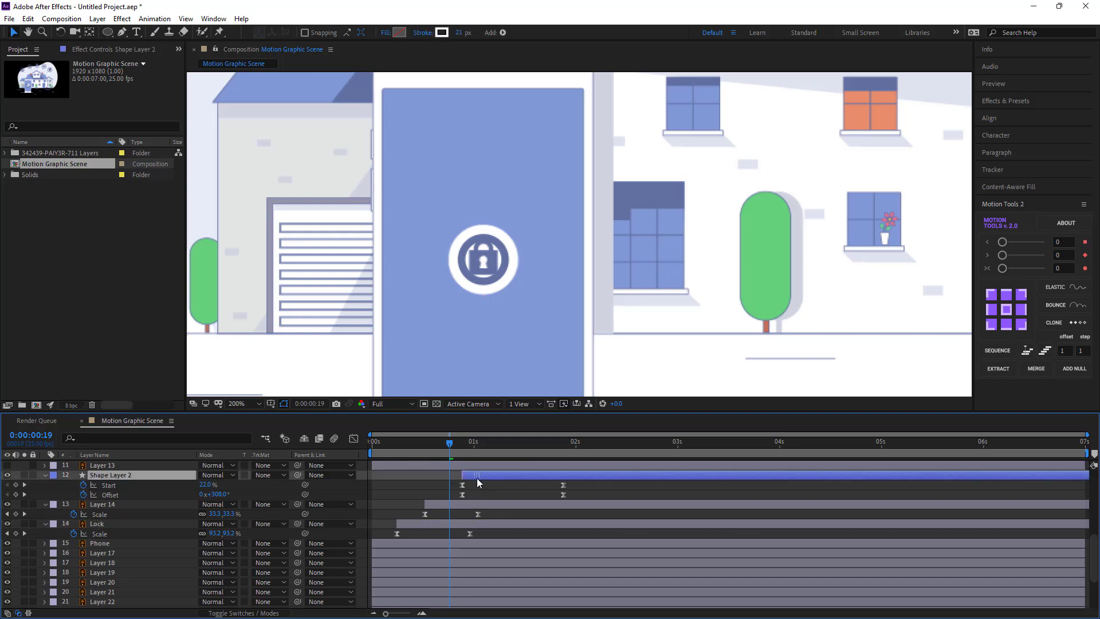
Step: Delay Shape Layer 2, Layer 14 and Lock together by about four frames and preview the dial animation
ctrl+click(435, 523)
ctrl+click(453, 504)
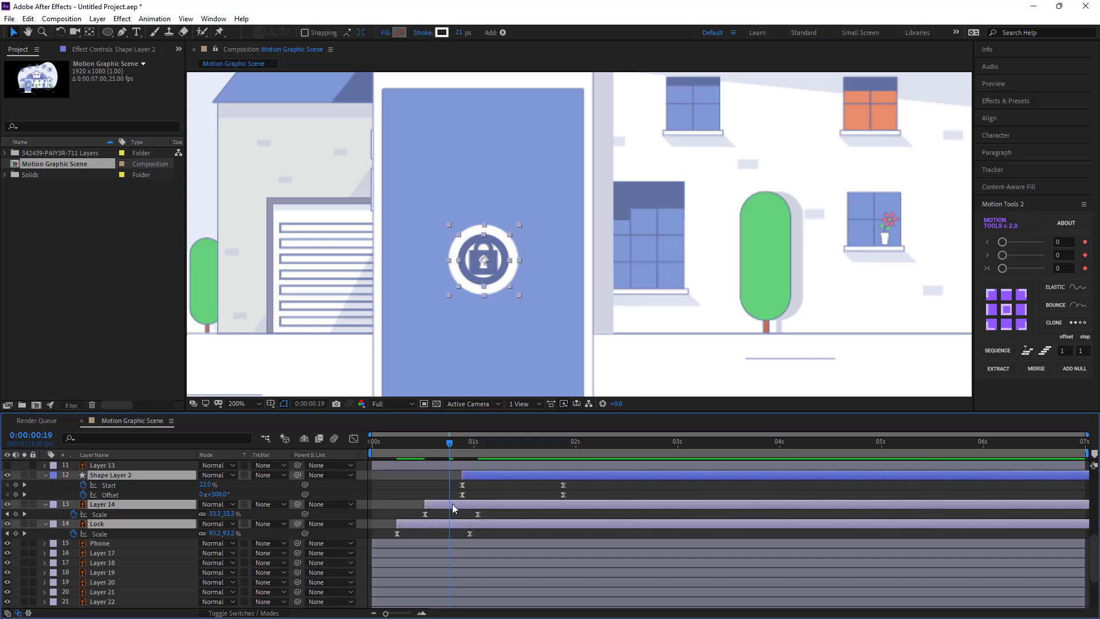
drag(452, 504, 469, 505)
click(429, 487)
drag(440, 445, 403, 449)
key(space)
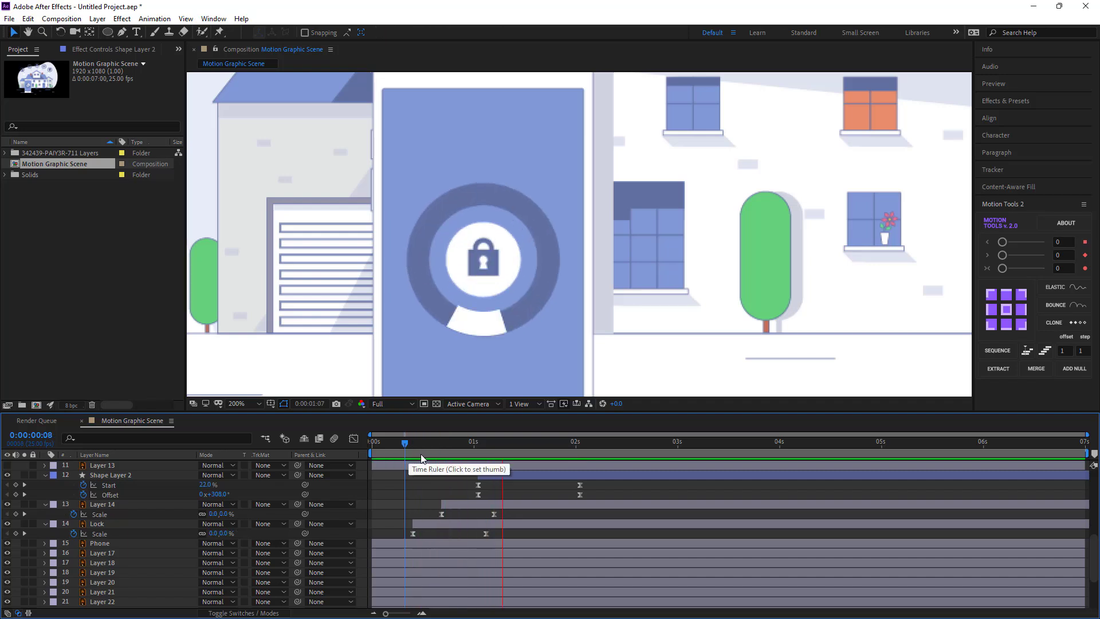
Step: At 0:00:00:17, toggle the Phone layer's visibility to identify its artwork in the full scene
drag(476, 445, 441, 449)
click(392, 545)
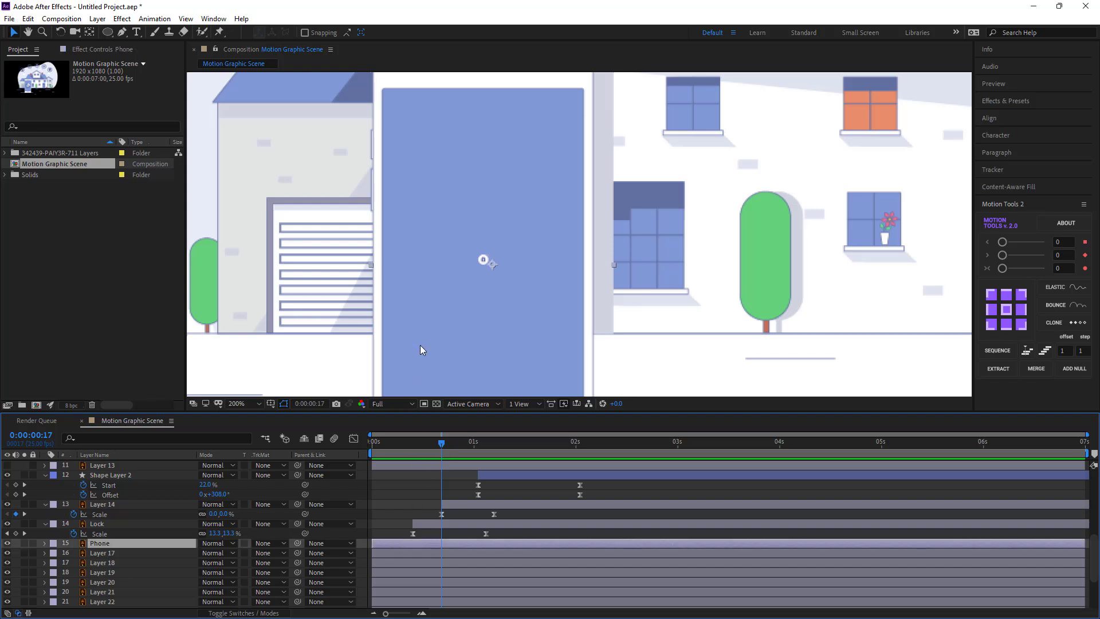
scroll(420, 345, down, 3)
drag(469, 318, 406, 320)
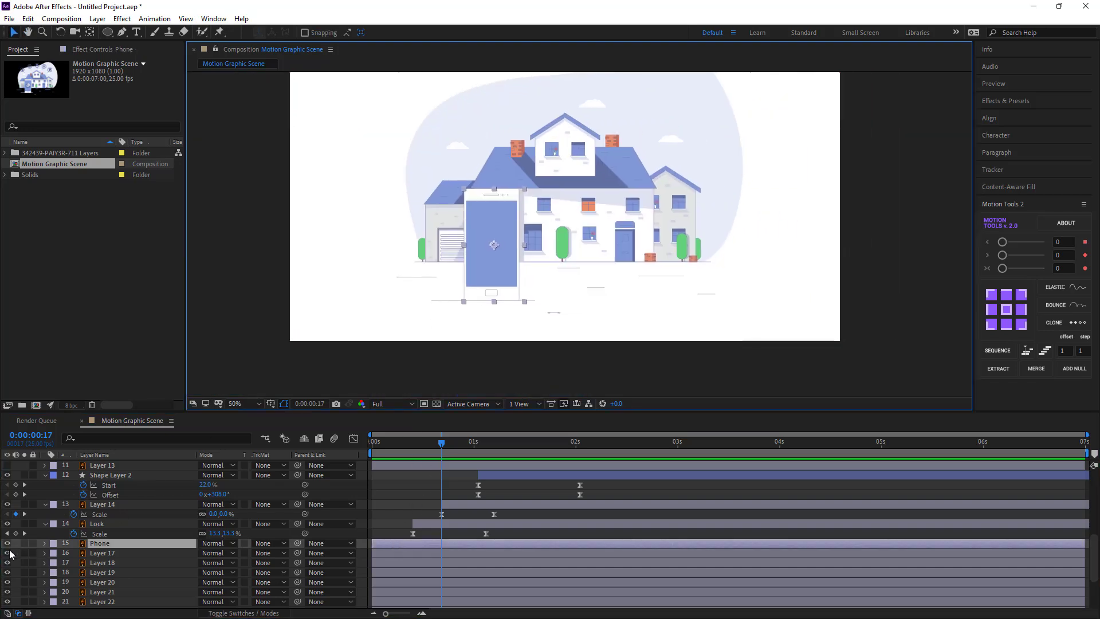
click(8, 543)
click(8, 544)
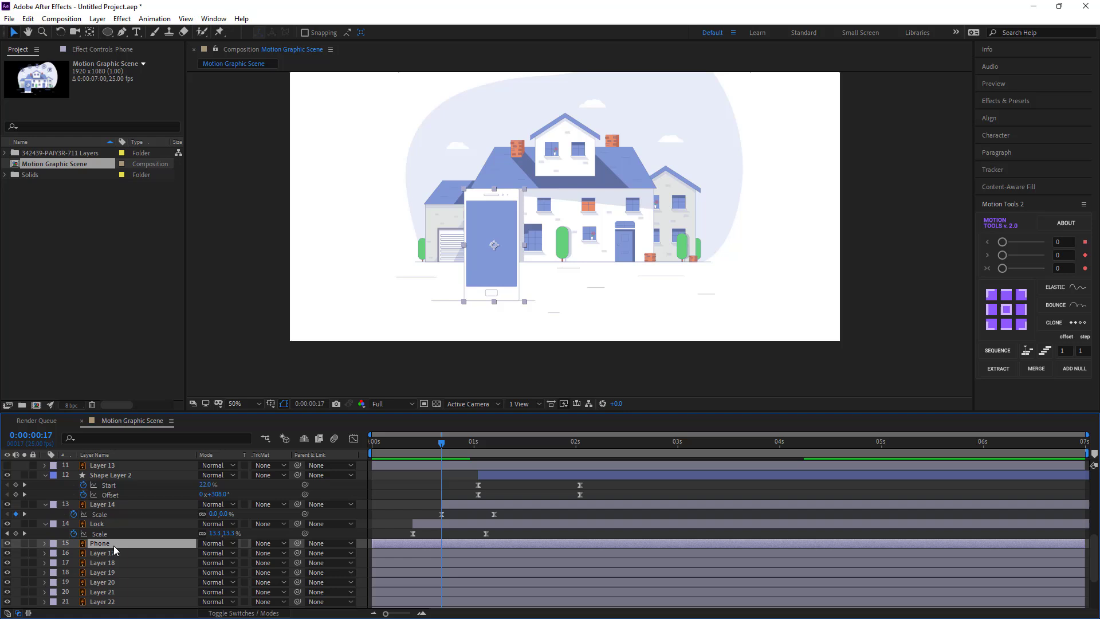
click(396, 534)
Step: Set up the Rectangle tool with a solid white fill and a 0 px stroke
scroll(469, 249, up, 2)
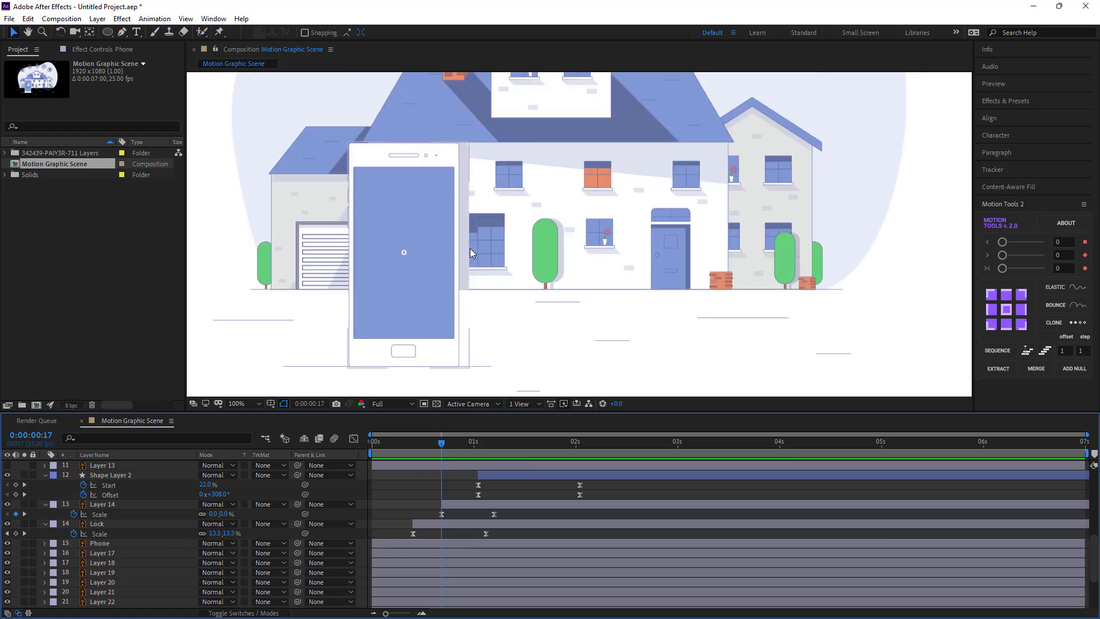
click(107, 32)
click(143, 34)
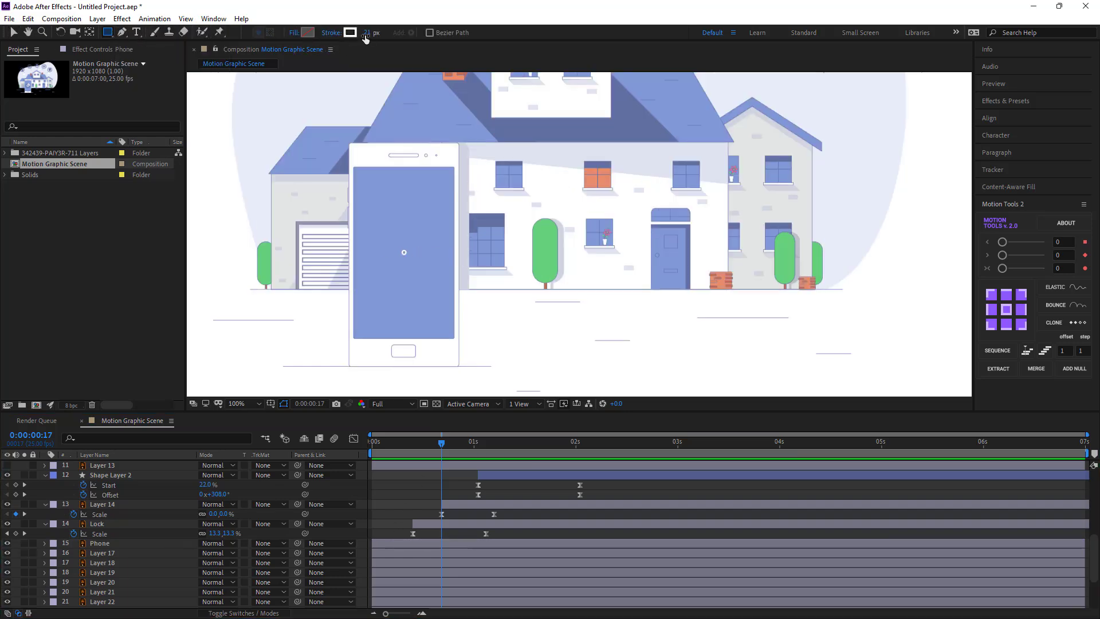
click(294, 34)
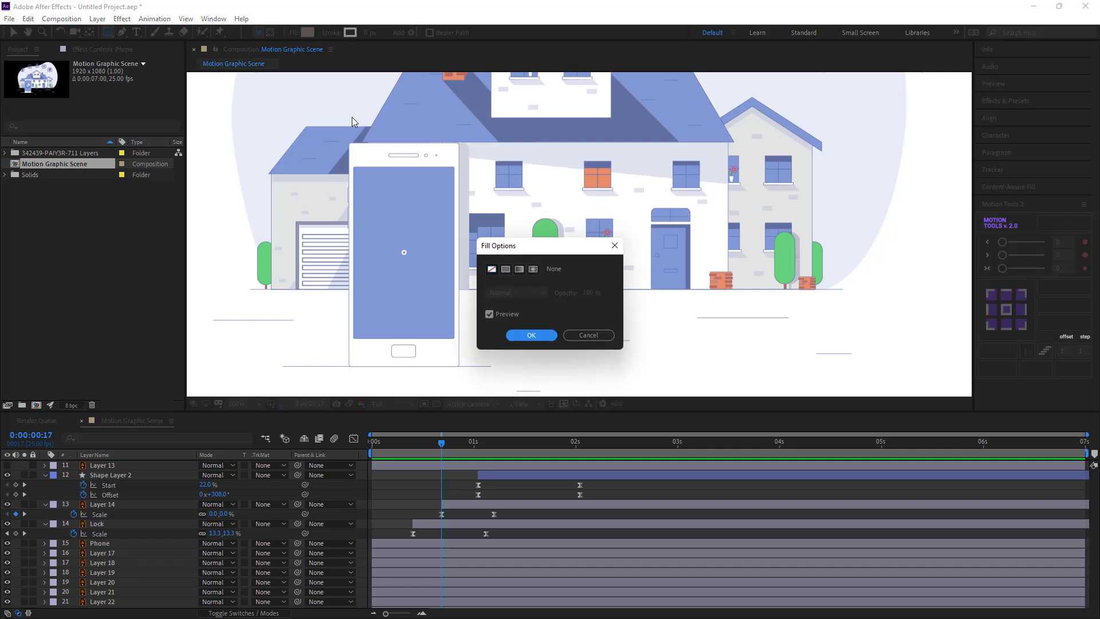
click(507, 268)
click(521, 335)
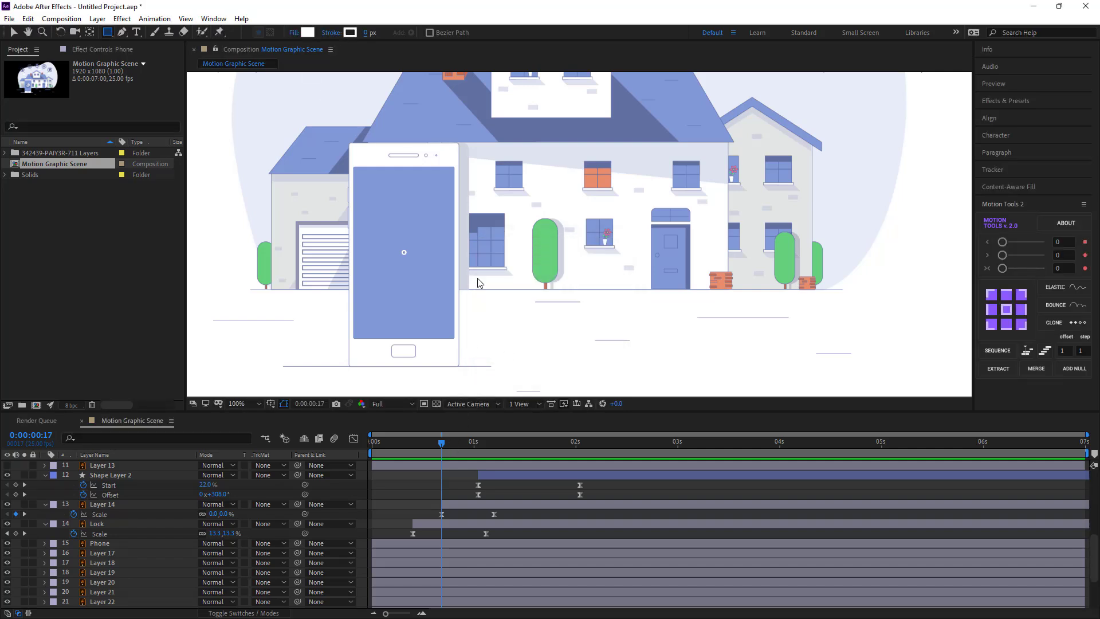
Step: Draw a white rectangle covering the whole phone down to its ground line, and centre the new layer's anchor point
mouse_move(505, 125)
mouse_down()
mouse_move(367, 221)
mouse_move(297, 328)
mouse_move(287, 368)
mouse_up()
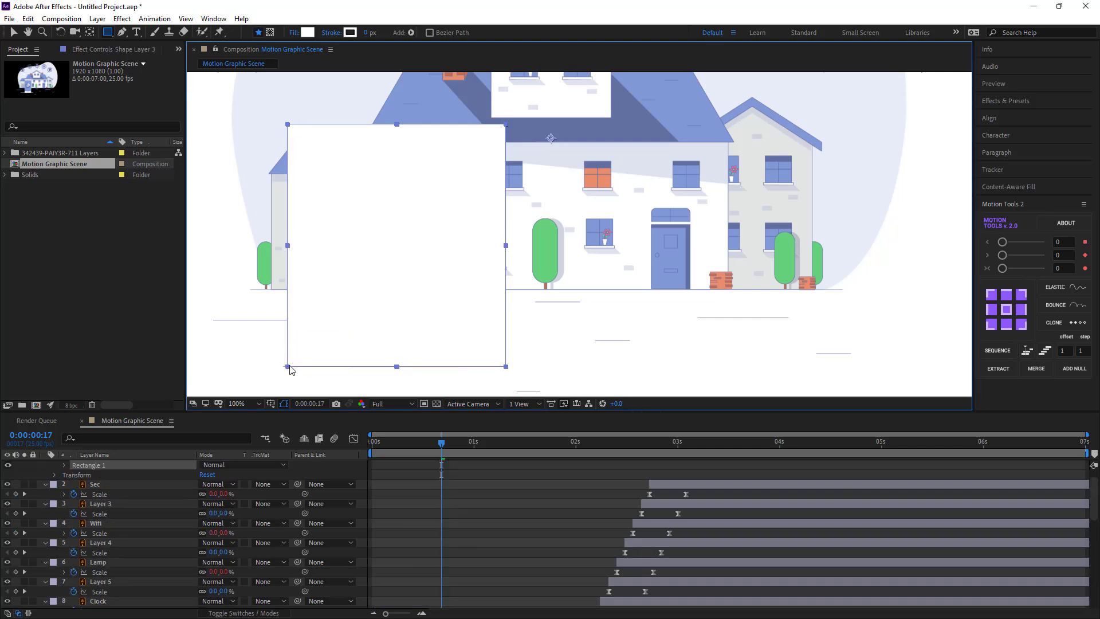
click(1006, 309)
scroll(74, 476, up, 1)
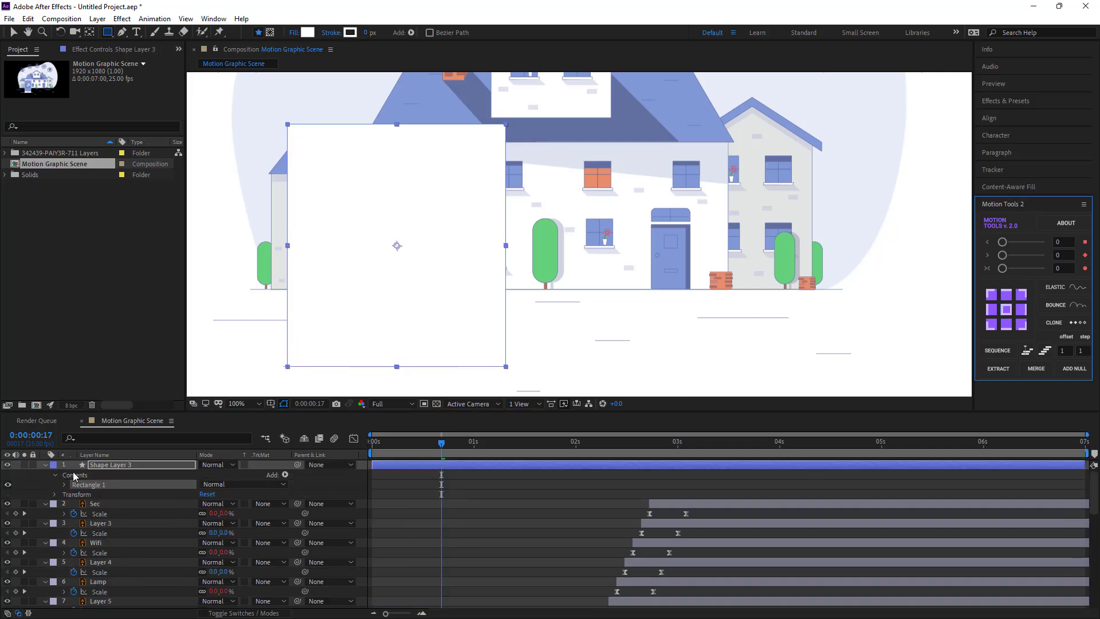
click(45, 465)
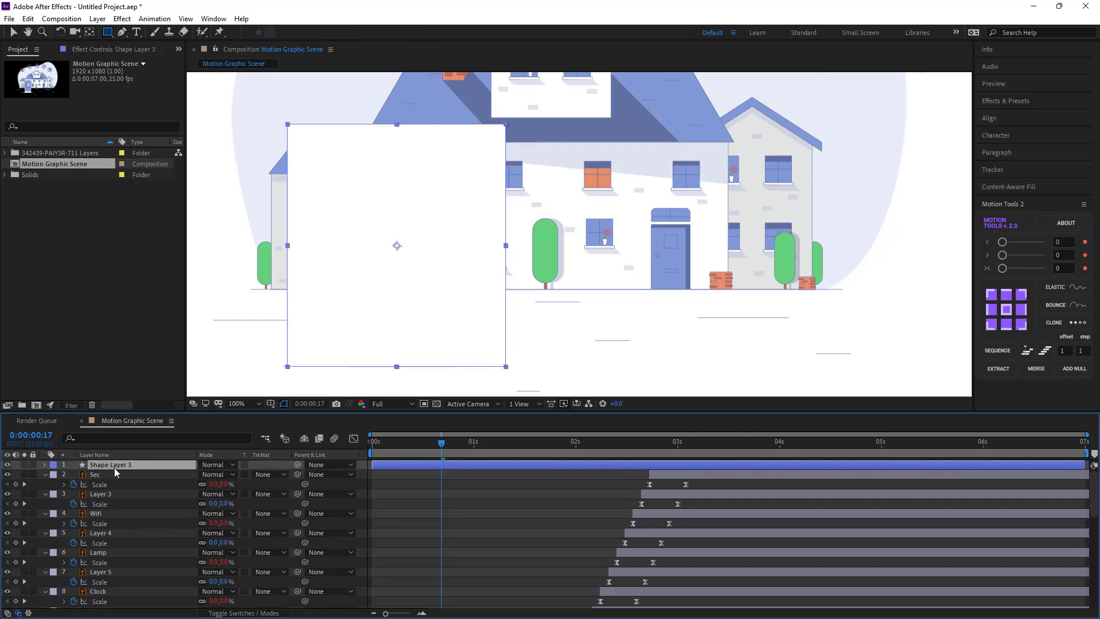
Step: Collapse the properties of all icon layers from Sec through Layer 7
click(94, 475)
scroll(113, 522, down, 2)
scroll(120, 543, down, 1)
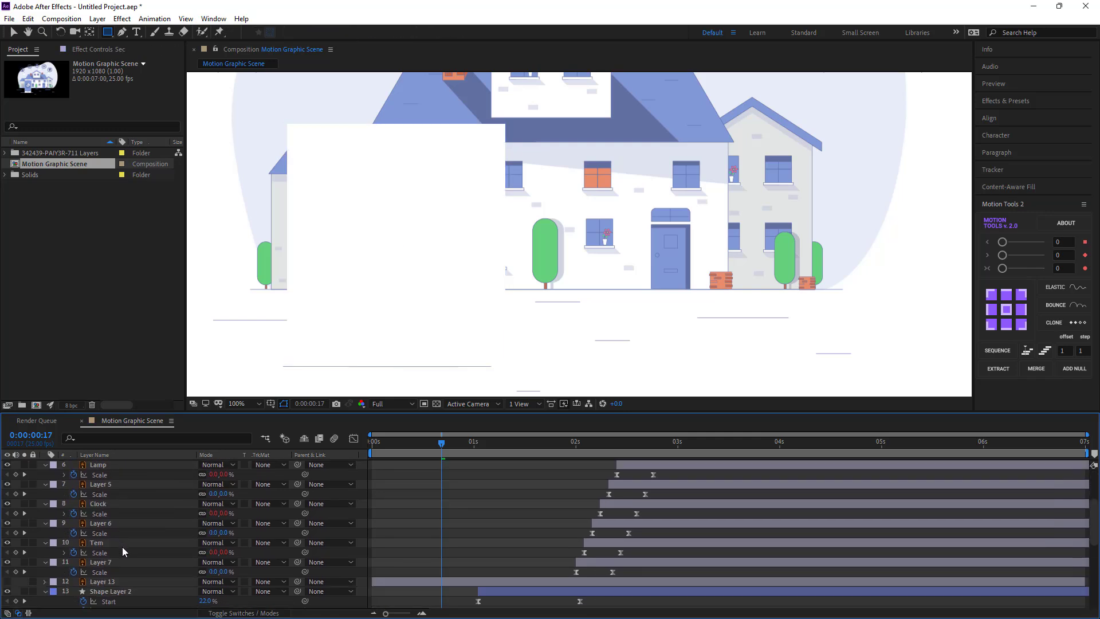
shift+click(105, 562)
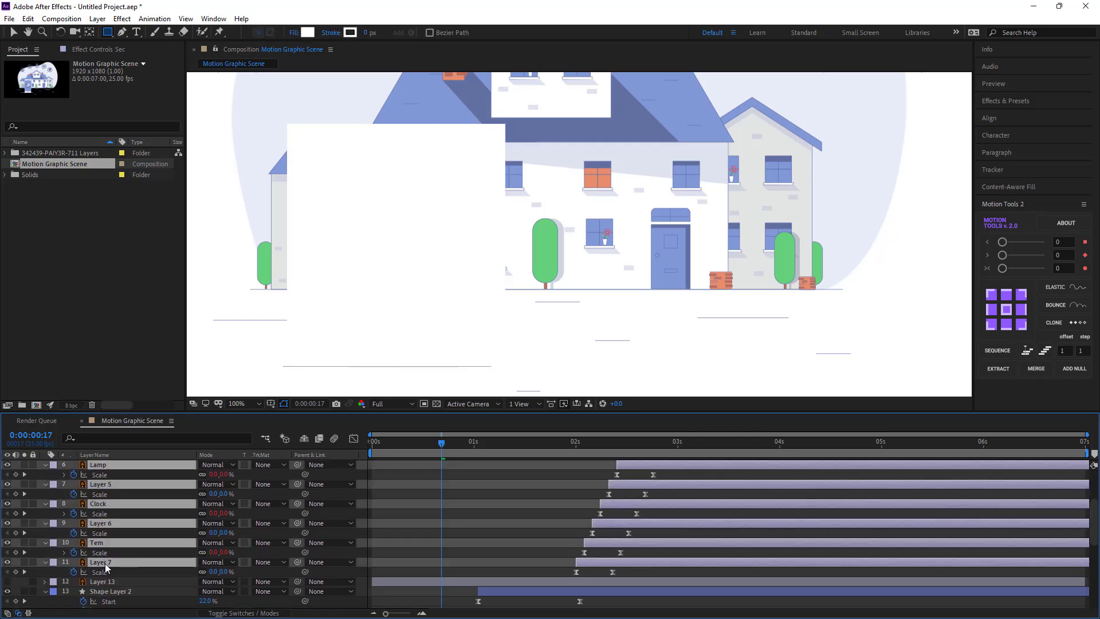
click(45, 562)
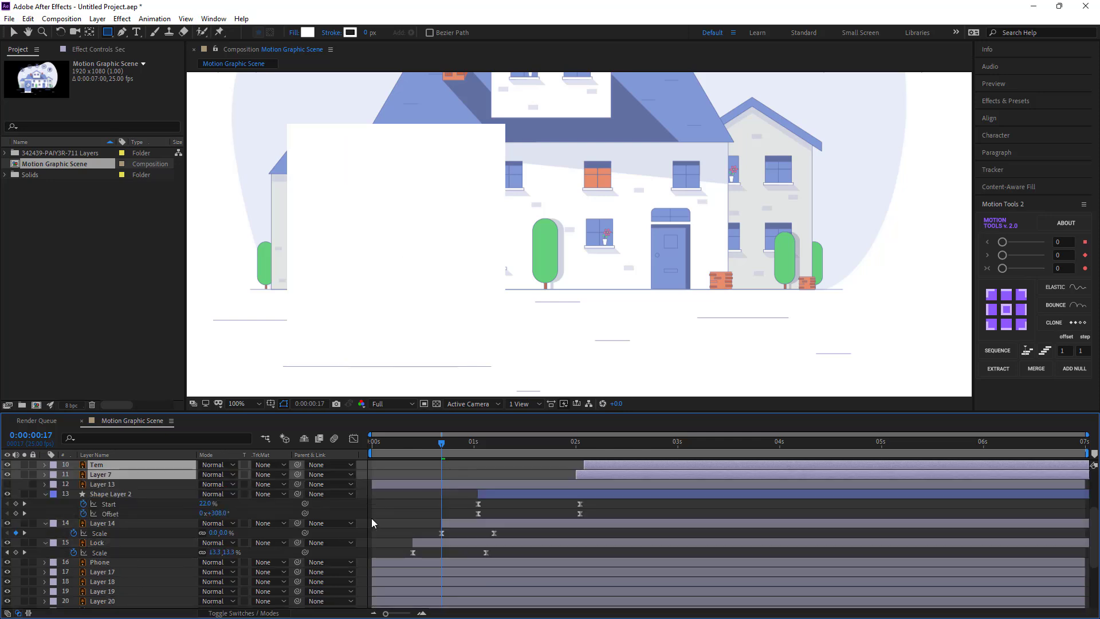
click(403, 503)
scroll(149, 489, up, 3)
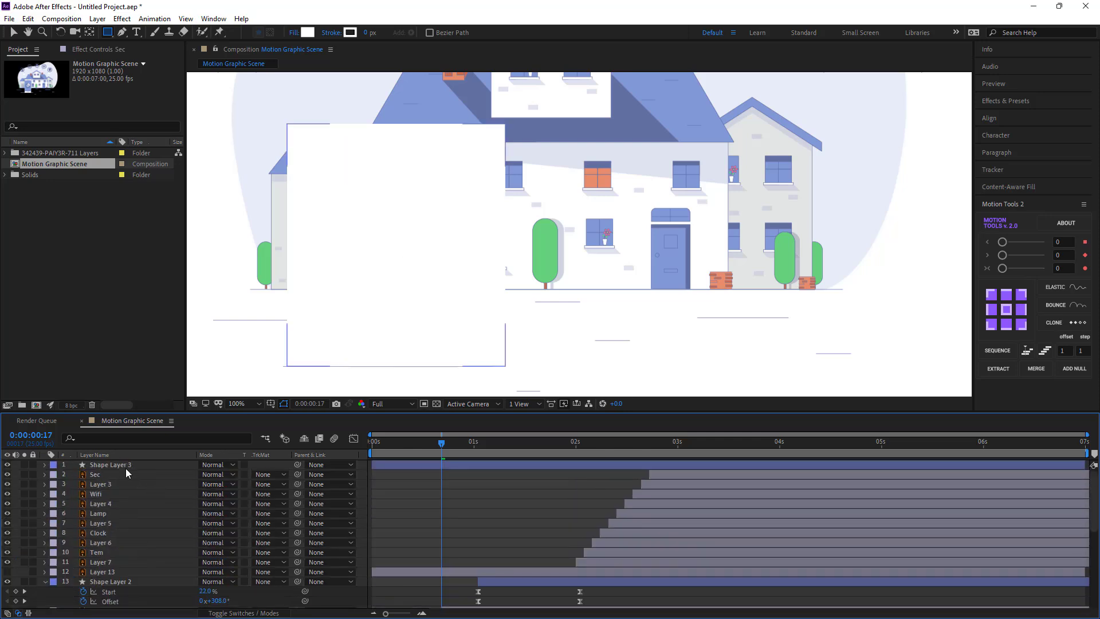
Step: Move Shape Layer 3 directly above the Phone layer and rename it Matte_01
click(121, 466)
drag(121, 466, 141, 522)
key(Return)
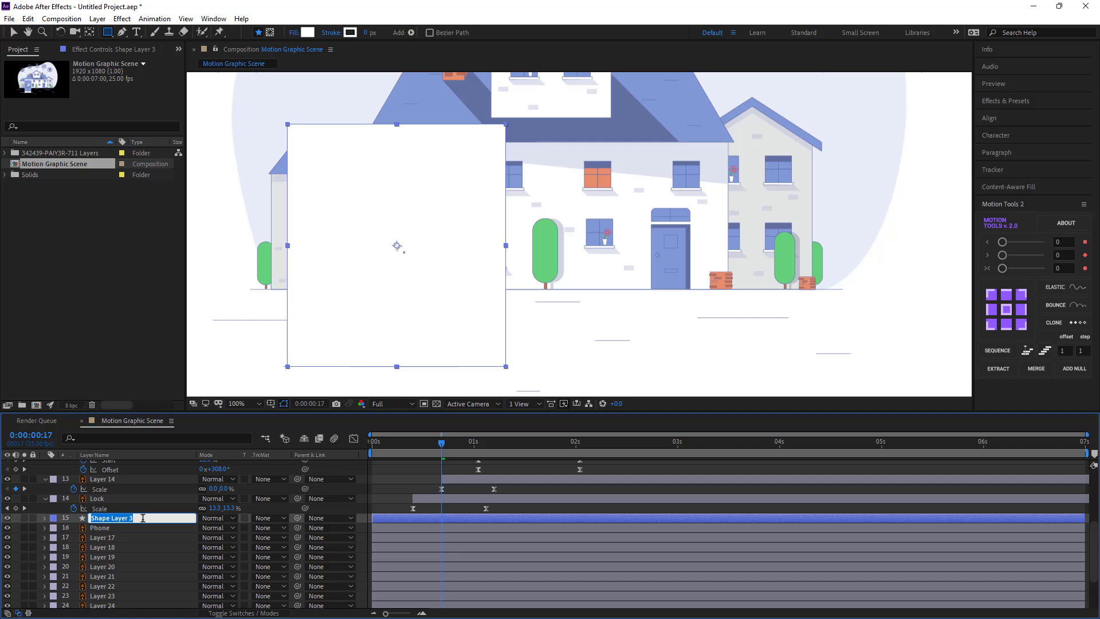
text(Matte_01)
key(Return)
Step: Set the Phone layer's track matte to Alpha, using Matte_01 as the matte
click(171, 528)
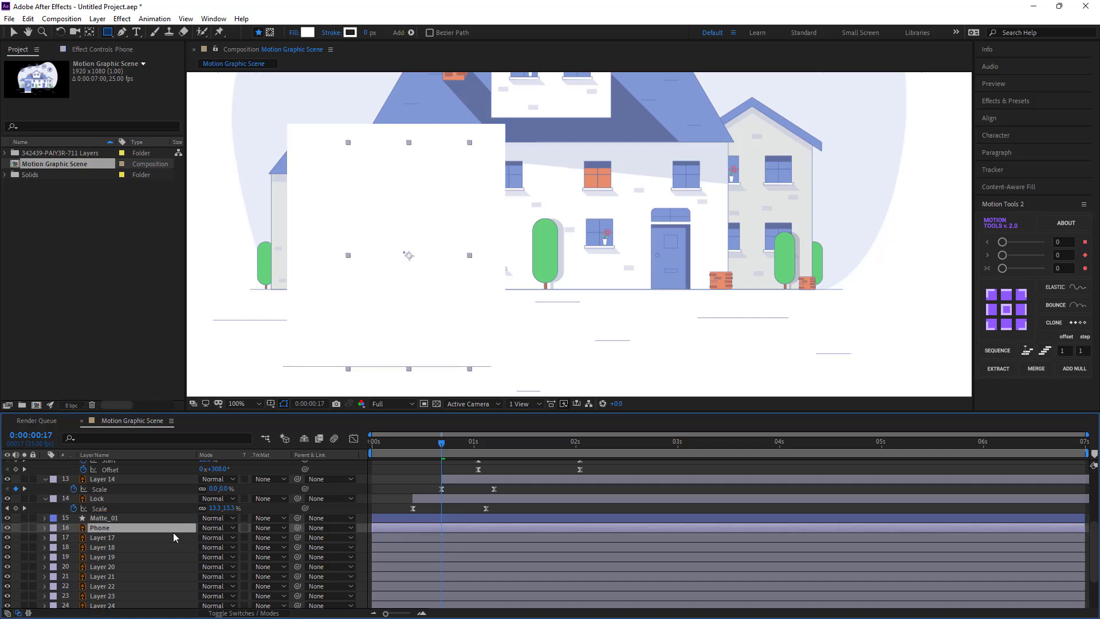
click(264, 528)
click(297, 557)
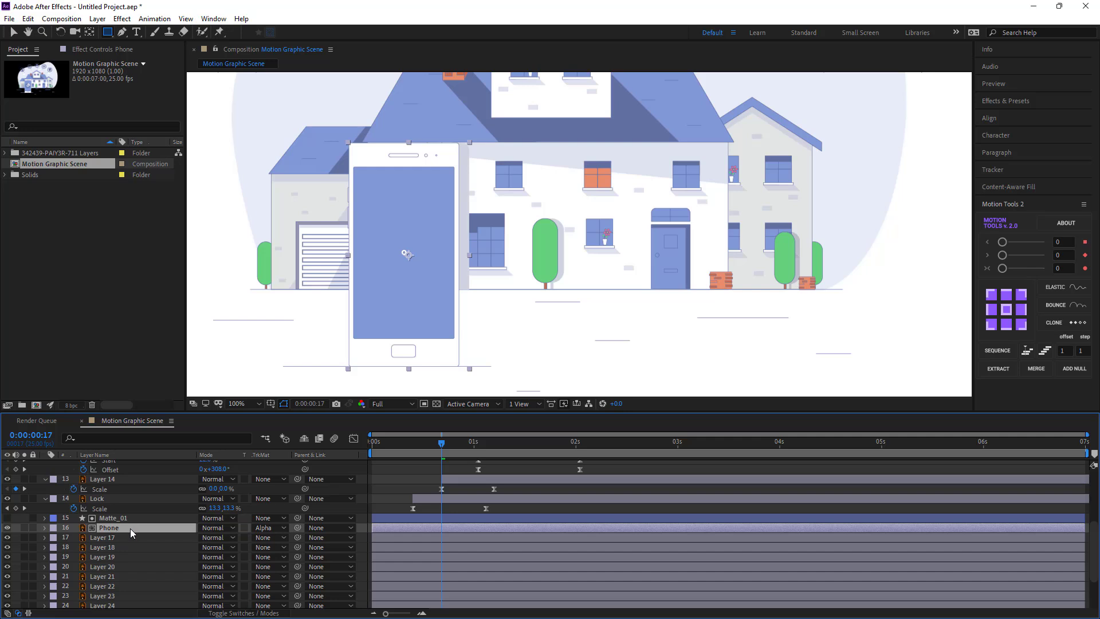
Step: Keyframe the Phone's Position at 711.8, 743.5 on 0:00:00:17 and at 711.8, 1223.5 on 0:00:00:00
key(p)
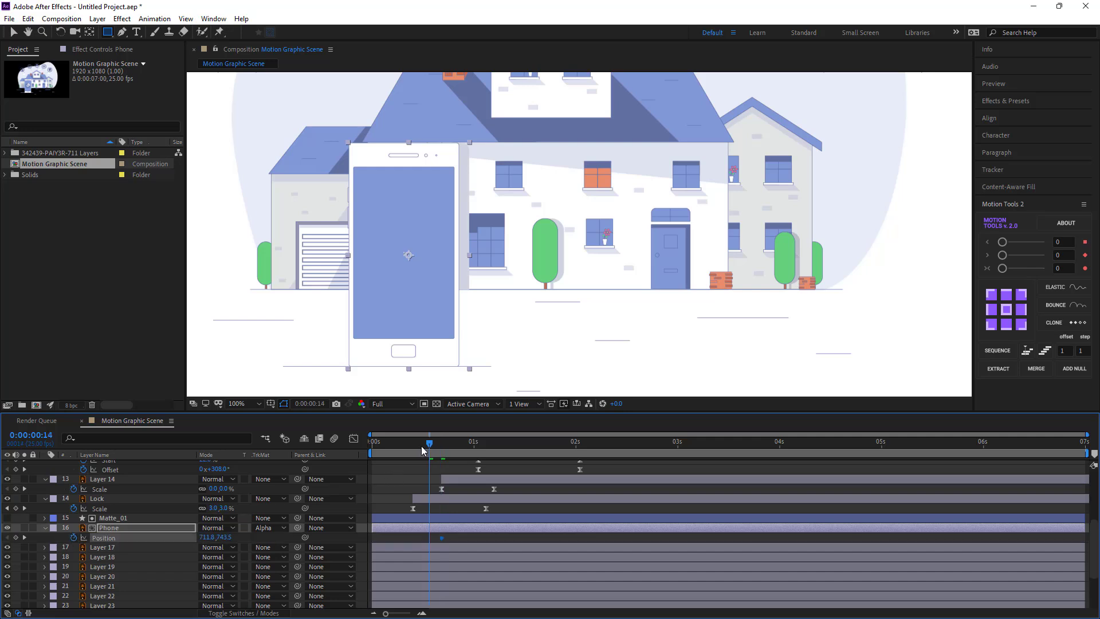
drag(222, 538, 501, 528)
click(442, 537)
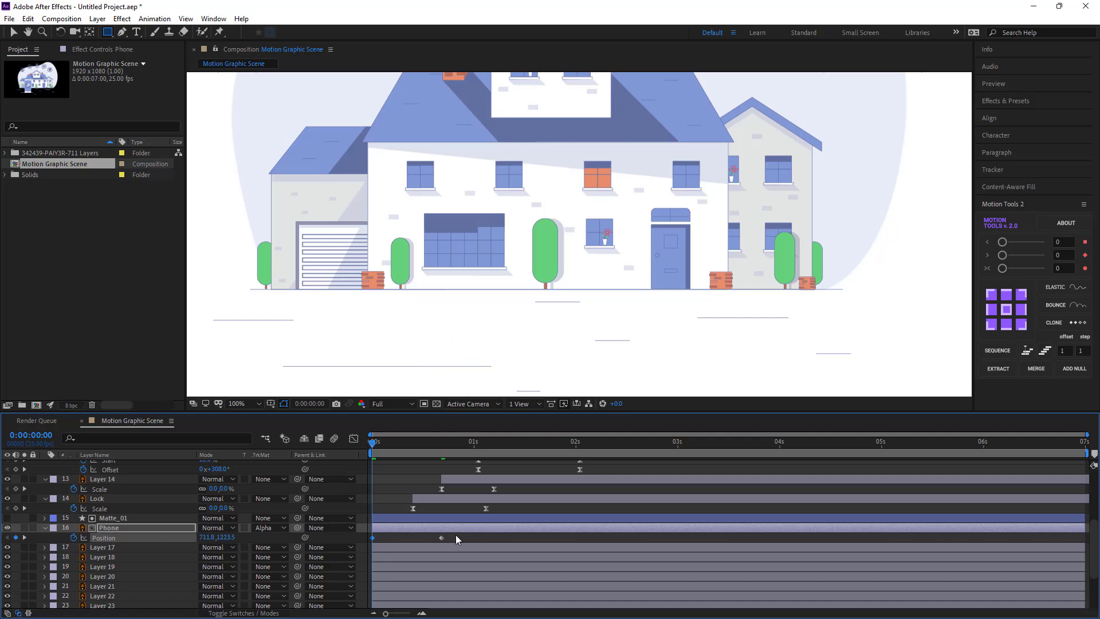
Step: Apply Easy Ease to the Phone's Position keyframes and reshape their speed curve for a slower, smoother arrival
right_click(372, 537)
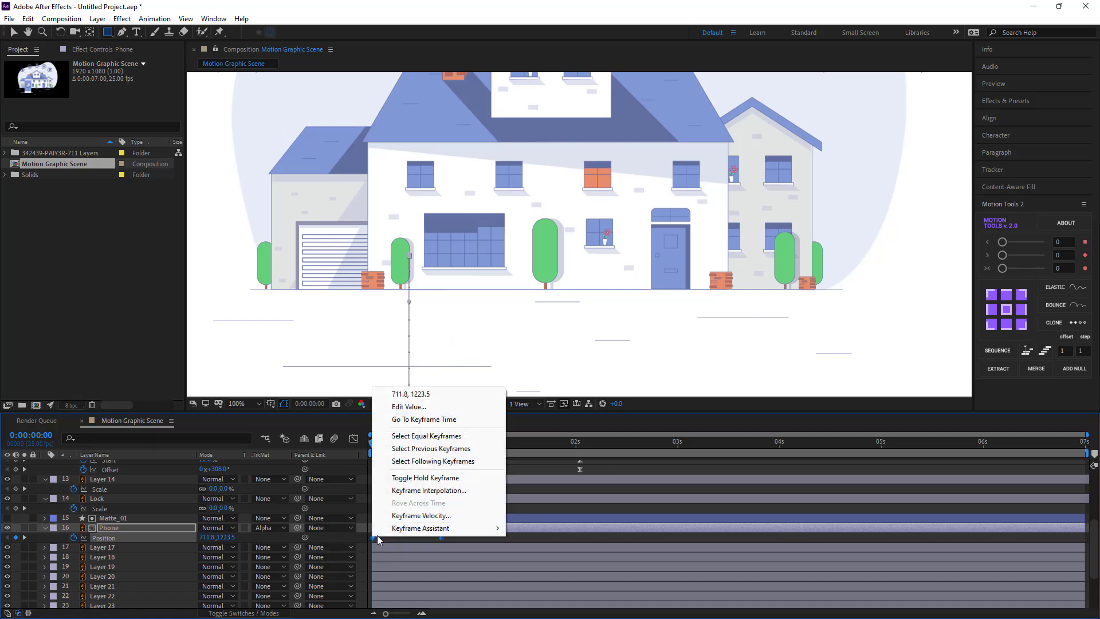
mouse_move(459, 528)
click(537, 452)
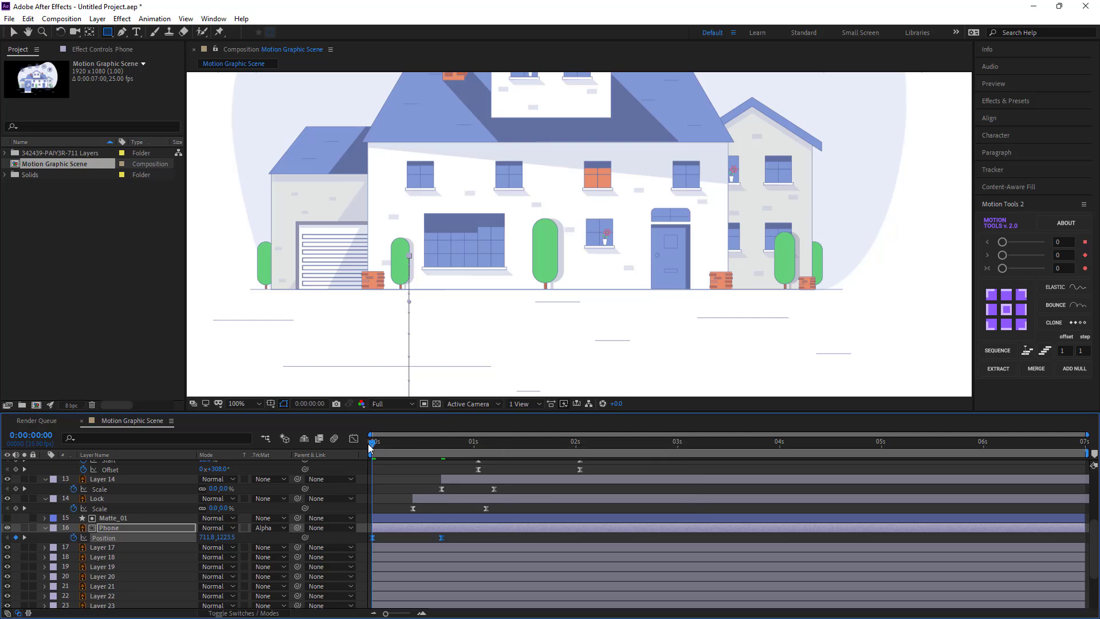
key(shift+F3)
drag(429, 581, 400, 583)
click(352, 439)
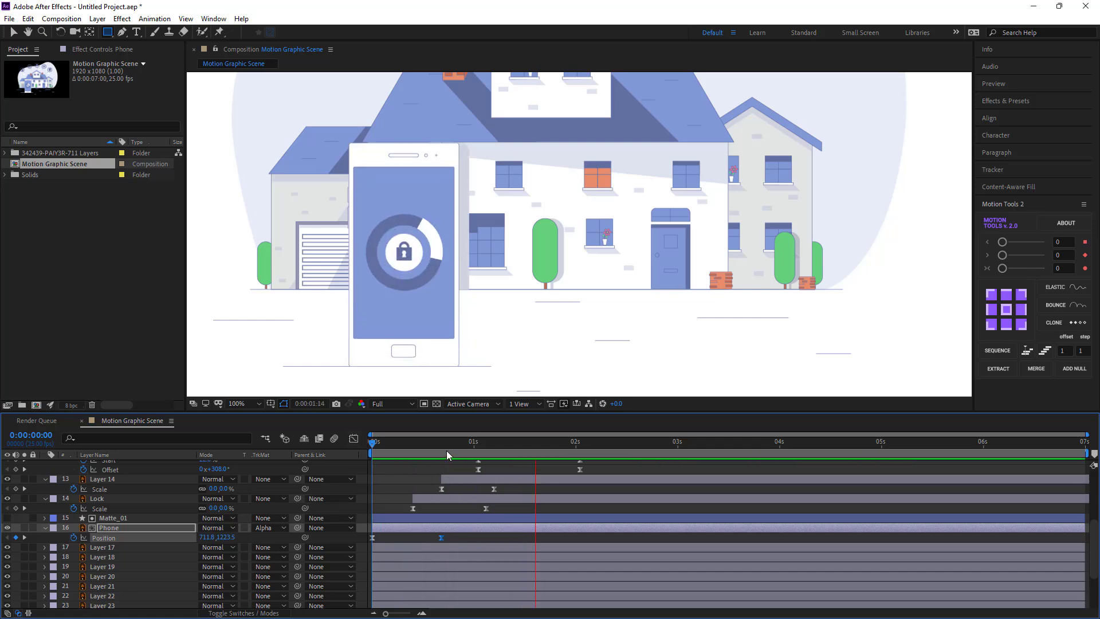
Step: Preview the phone's rise and the lock dial animation from the start of the timeline
drag(446, 450, 302, 464)
key(space)
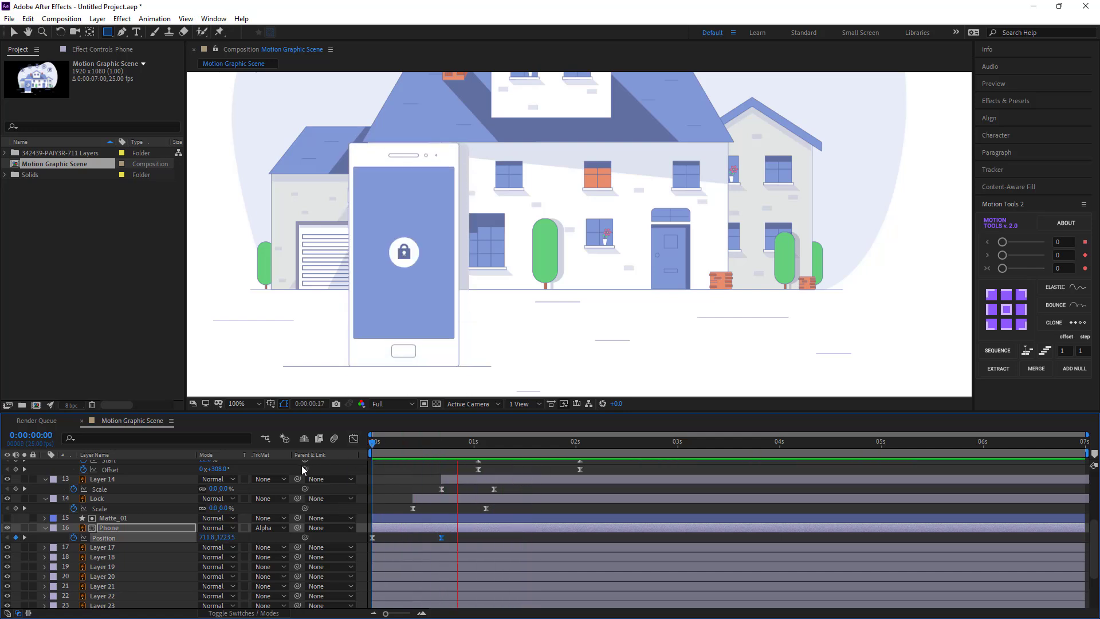
drag(434, 447, 344, 455)
key(space)
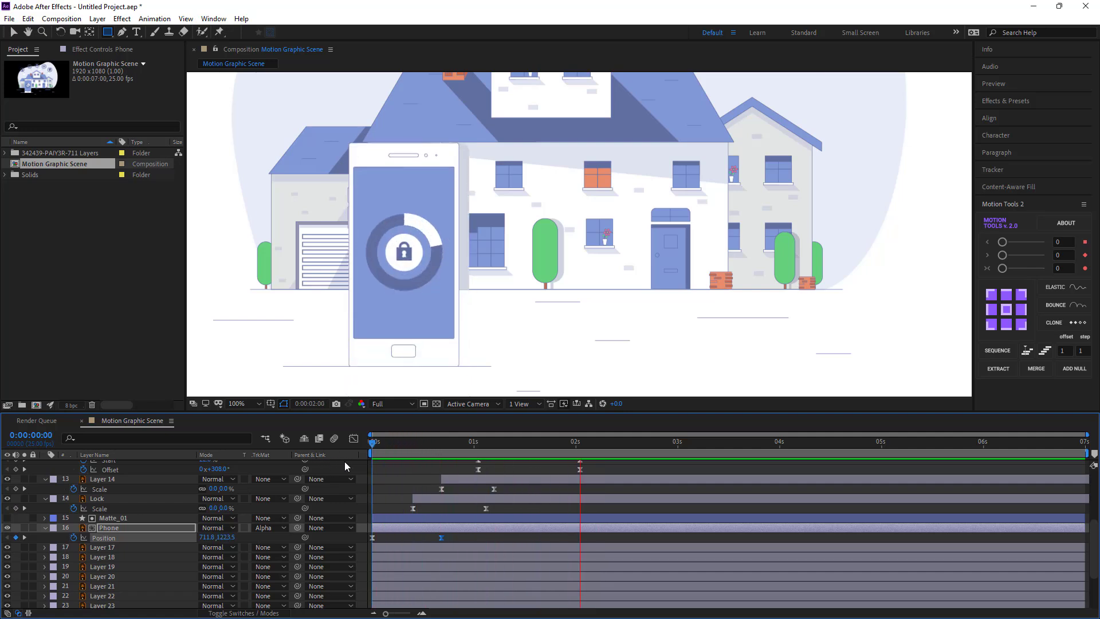
Step: Draw a white rectangle shape that covers the whole house, with its lower edge on the ground line
drag(415, 451, 443, 451)
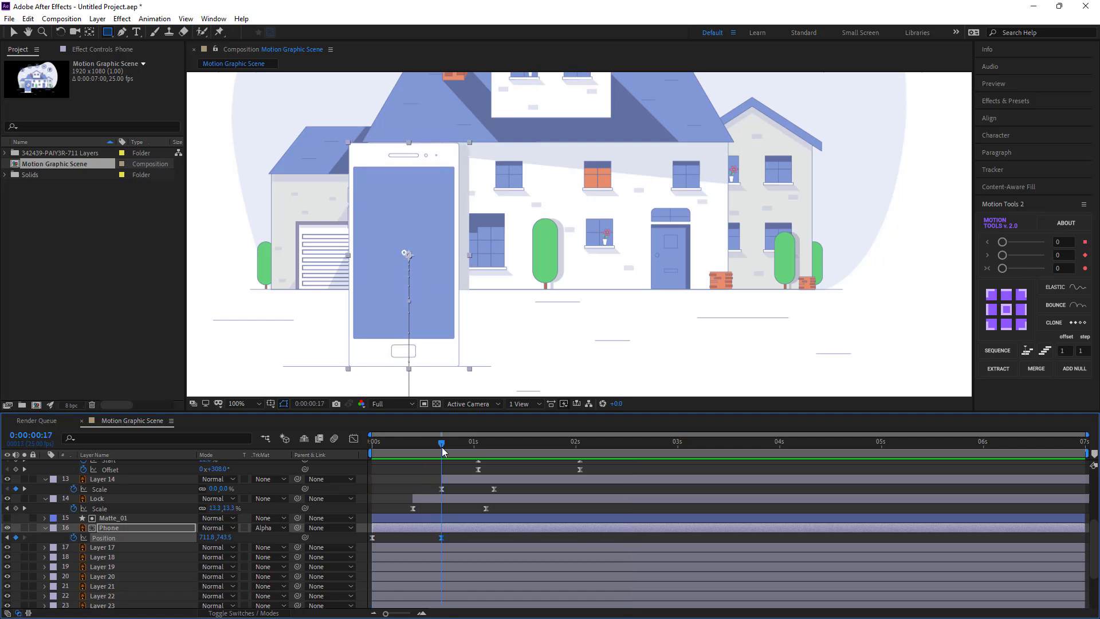
click(395, 548)
key(comma)
key(comma)
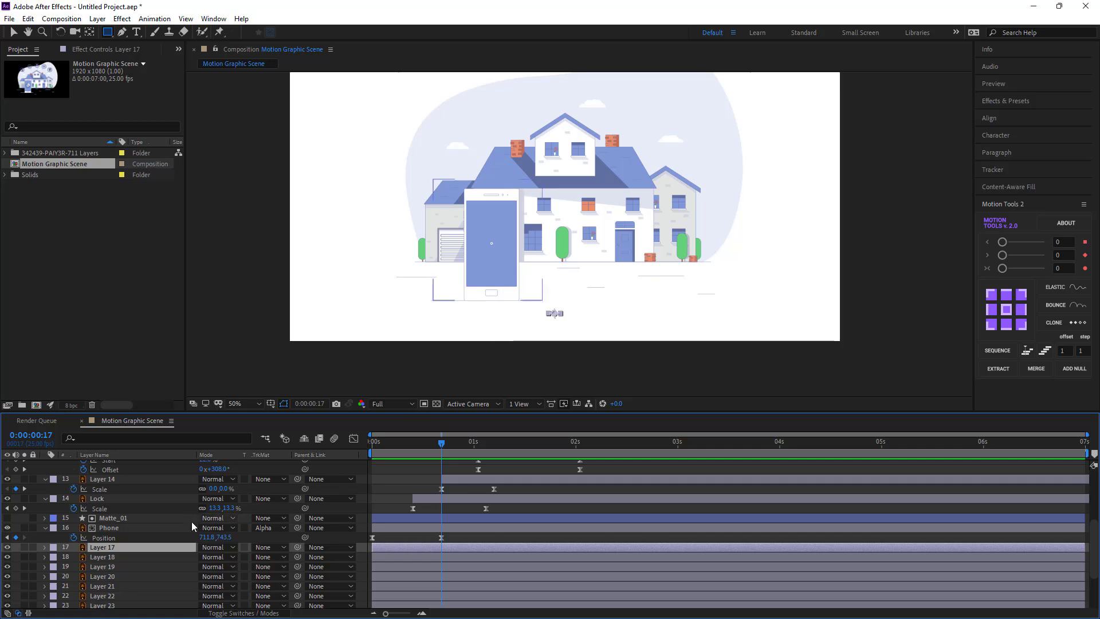
scroll(189, 524, down, 1)
scroll(153, 545, down, 2)
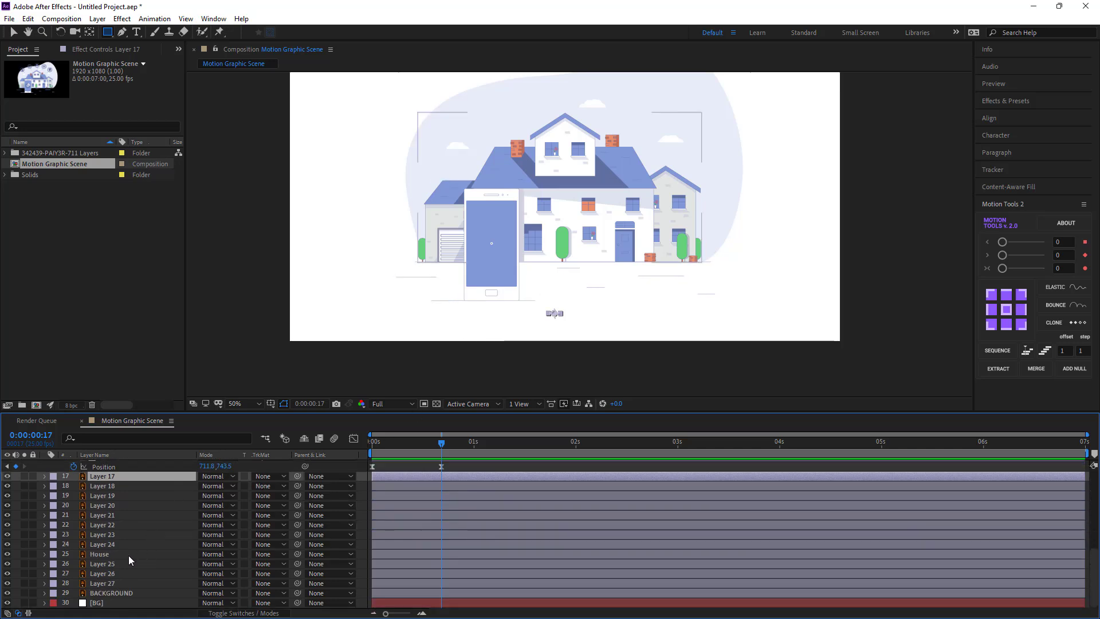
click(100, 555)
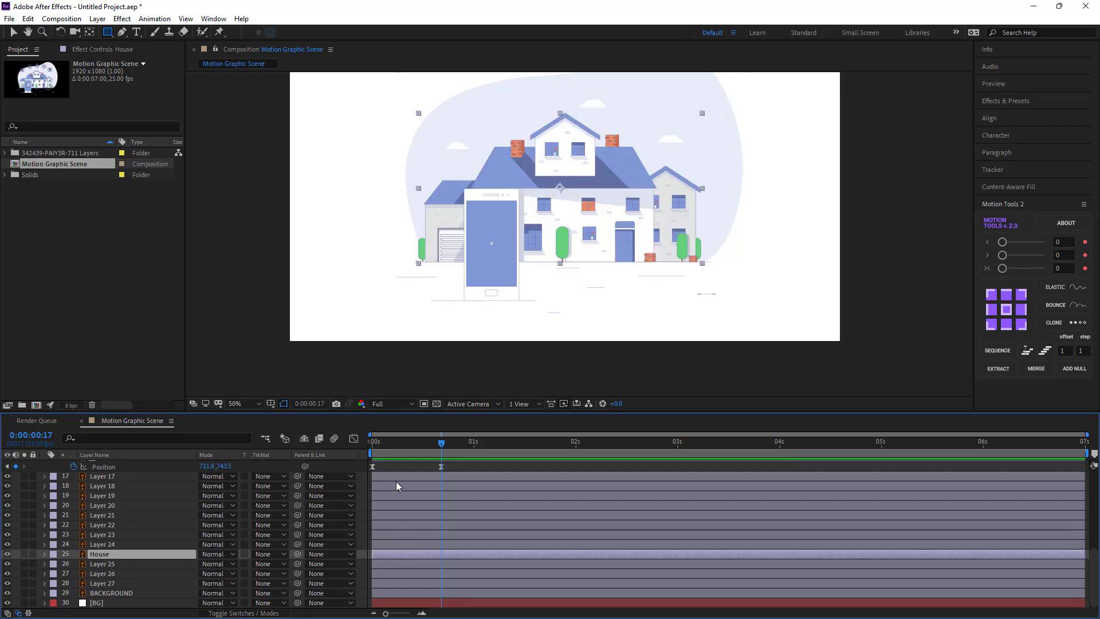
click(235, 289)
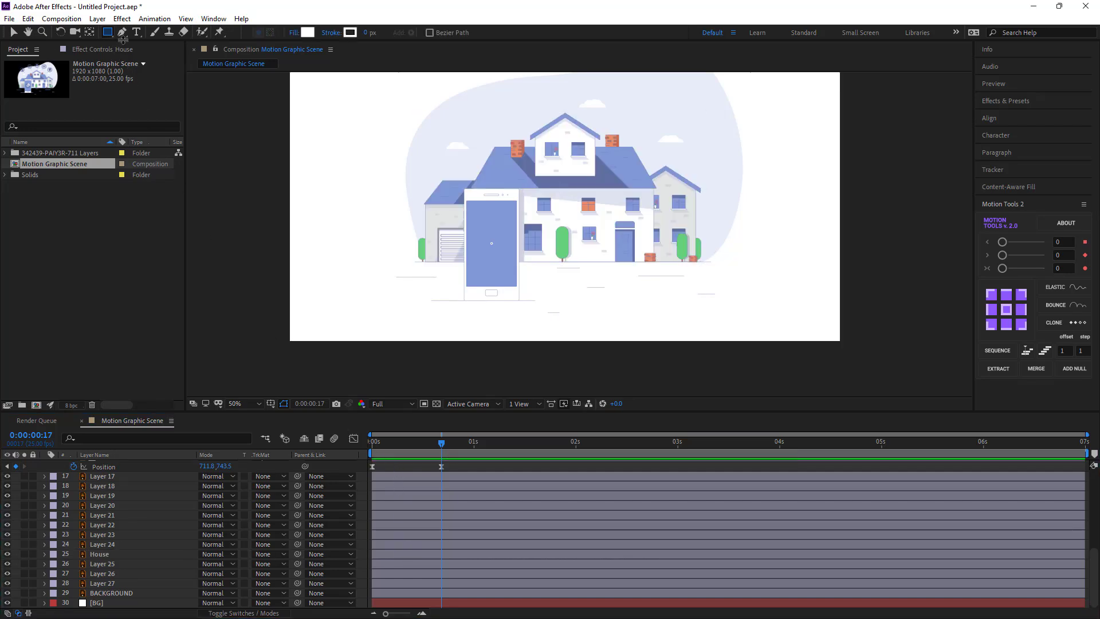
drag(762, 87, 370, 262)
Step: Move the new rectangle shape layer directly above the House layer and rename it Matte_02
scroll(74, 454, up, 1)
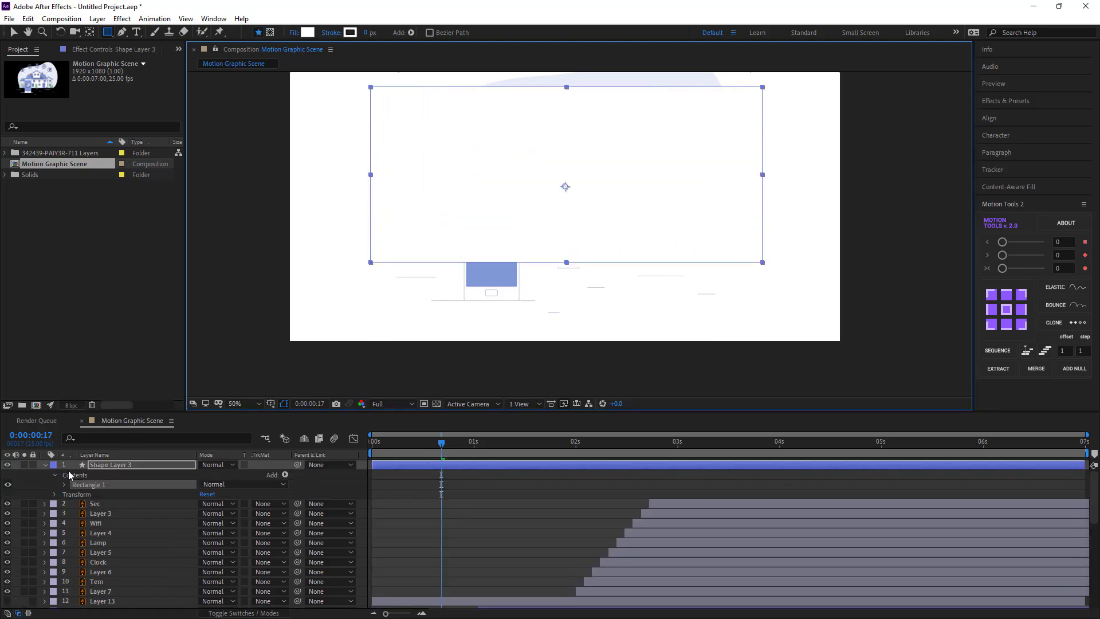
click(44, 465)
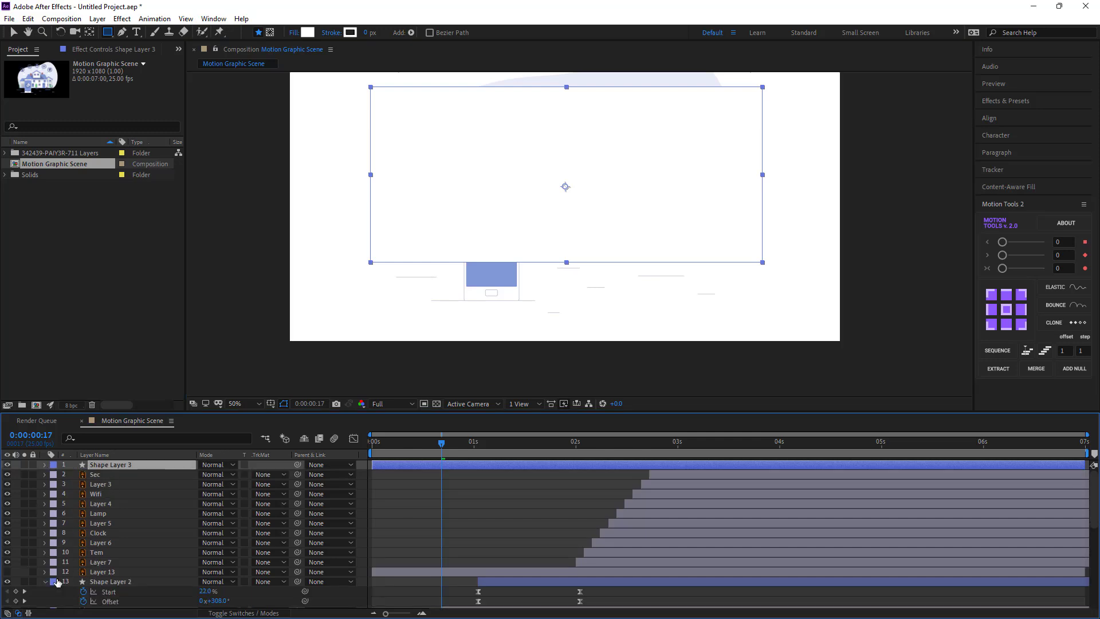
click(45, 581)
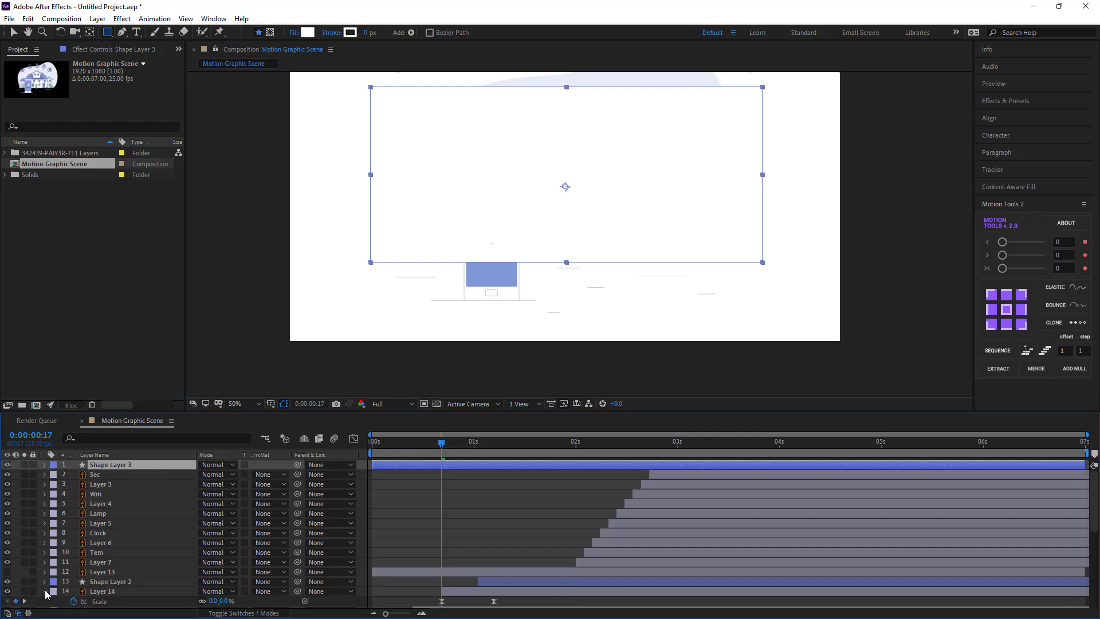
click(46, 592)
drag(126, 471, 105, 566)
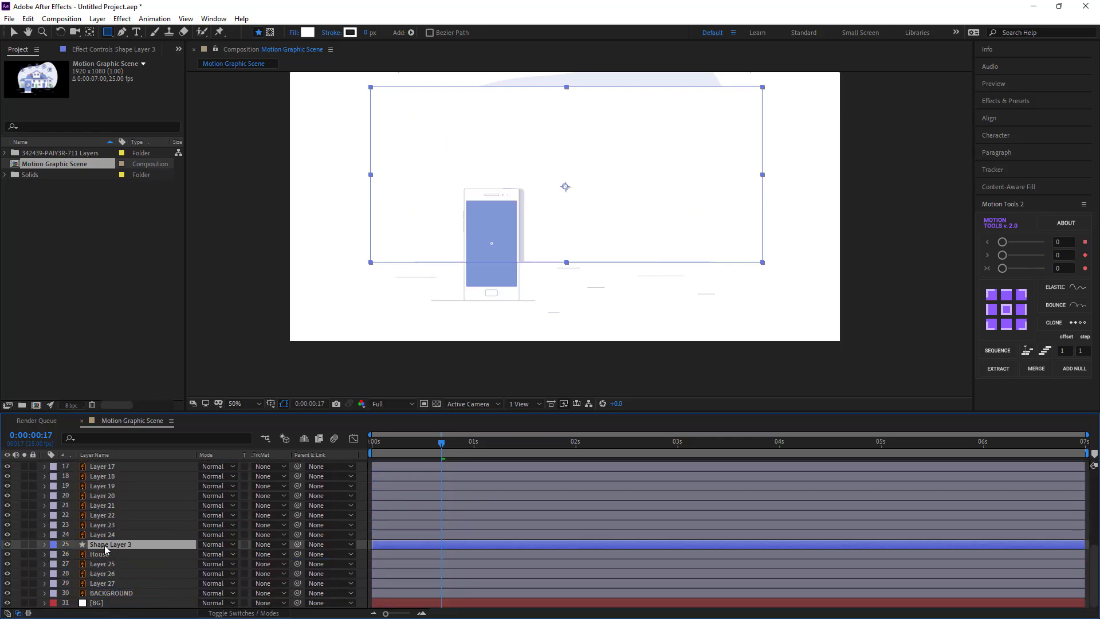
key(Return)
text(Matte_02)
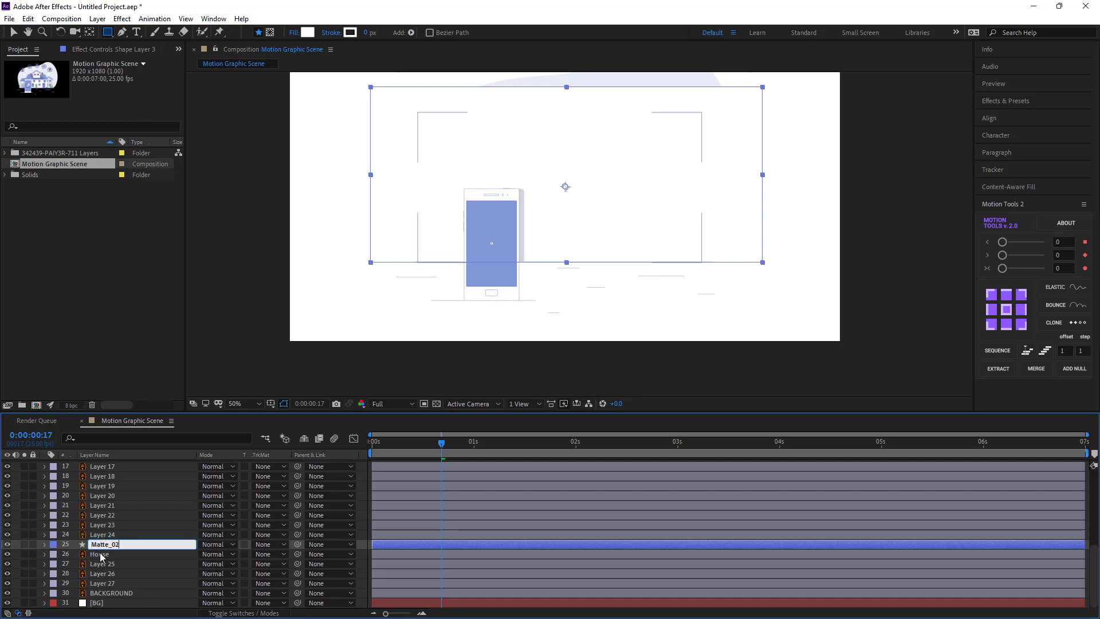
key(Return)
Step: Set the House layer's track matte to Alpha, using Matte_02 as the matte
click(137, 554)
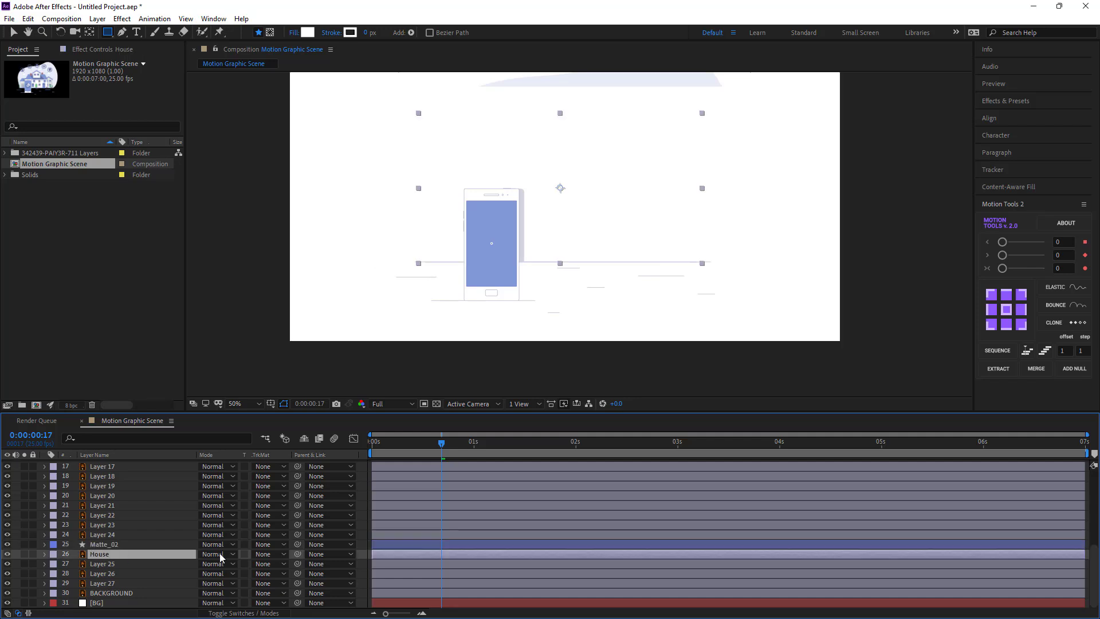
click(272, 554)
click(307, 504)
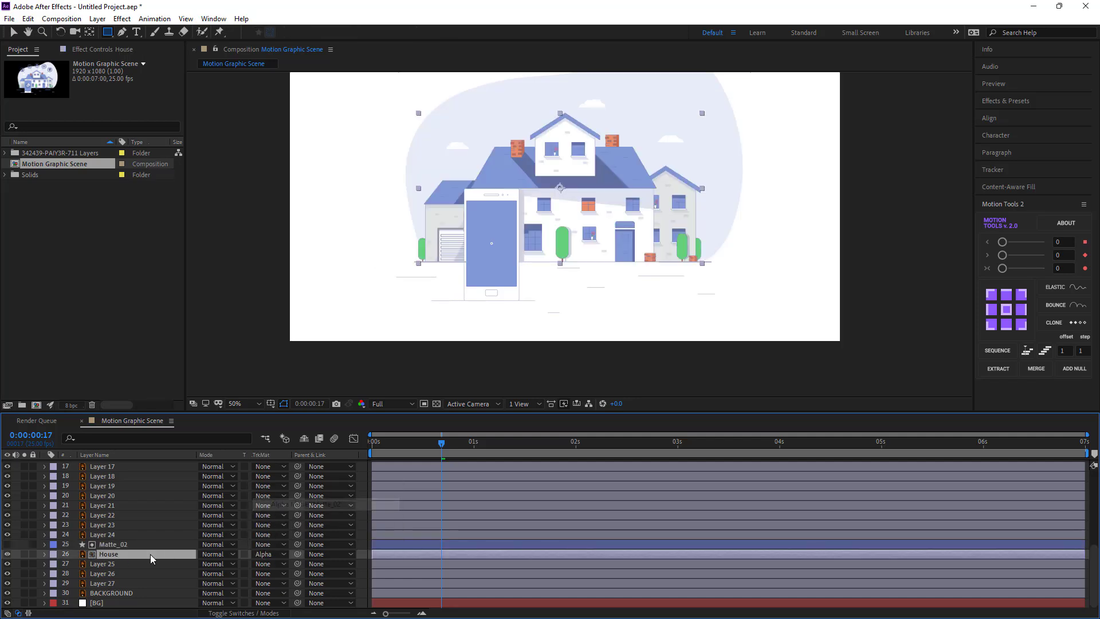
click(120, 545)
click(109, 555)
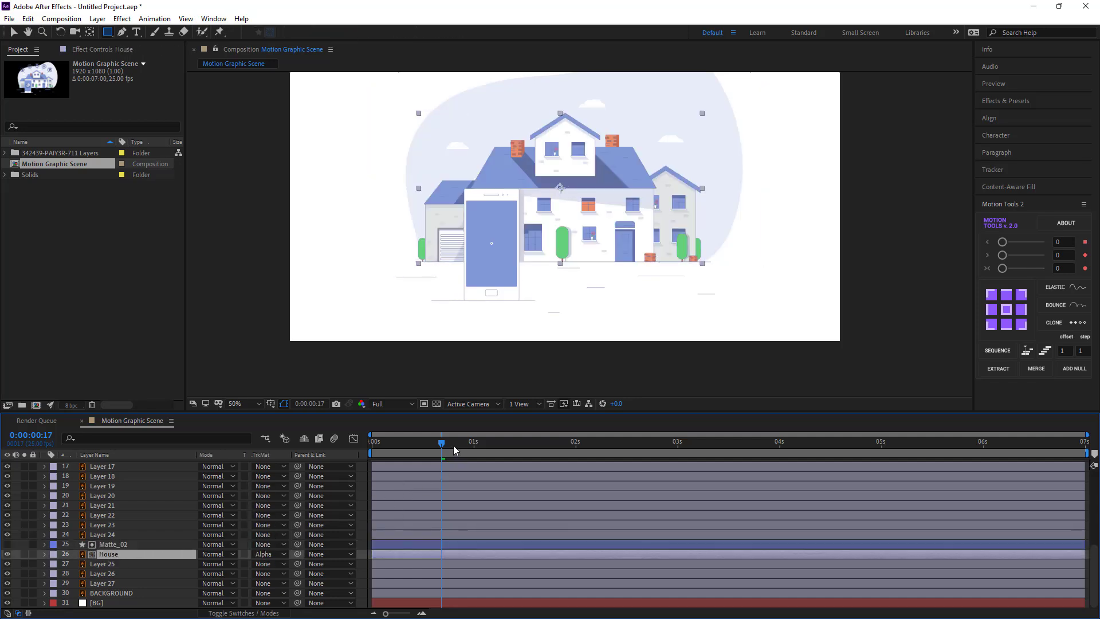
Step: Keyframe the House's Position at 941.4, 544.2 on 0:00:02:00 and at 941.4, 1164.2 on 0:00:00:24
drag(452, 445, 576, 449)
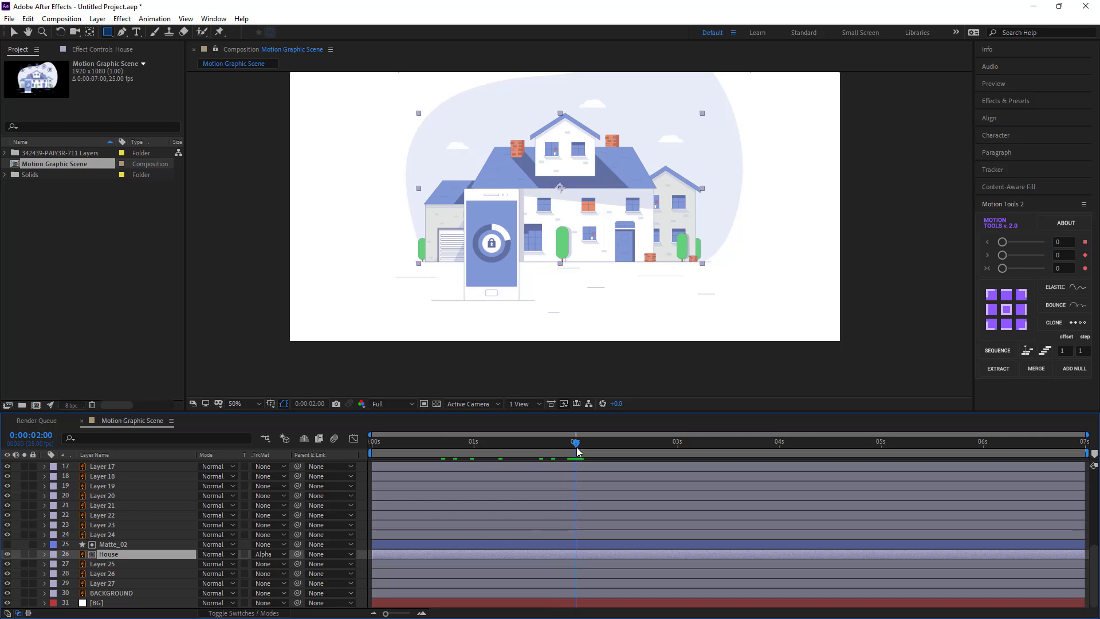
key(p)
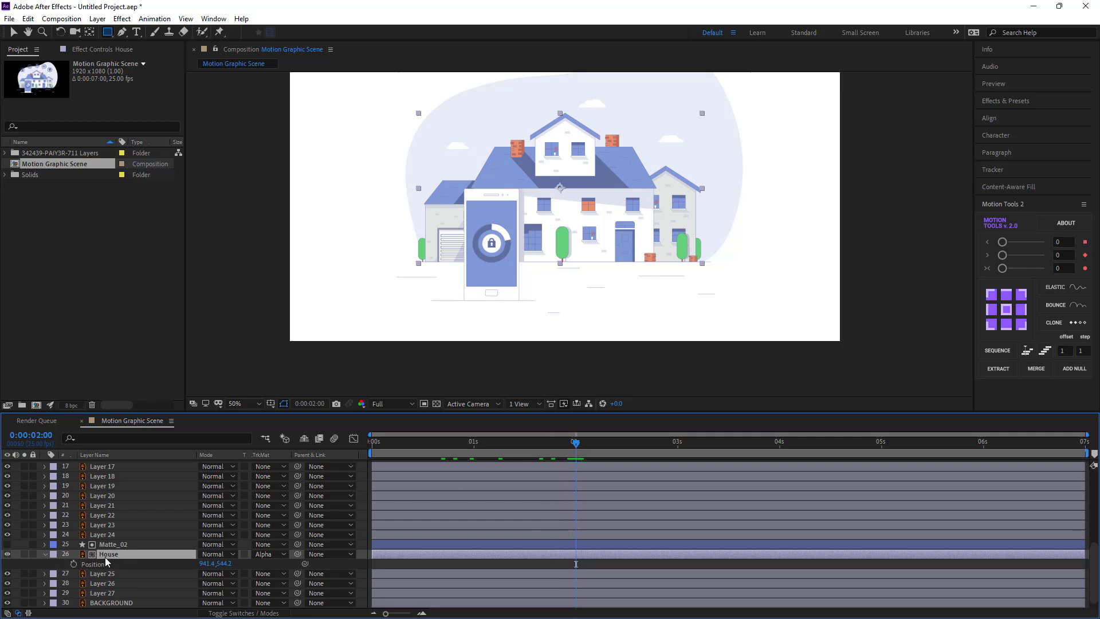
click(73, 564)
click(522, 442)
drag(509, 438, 472, 443)
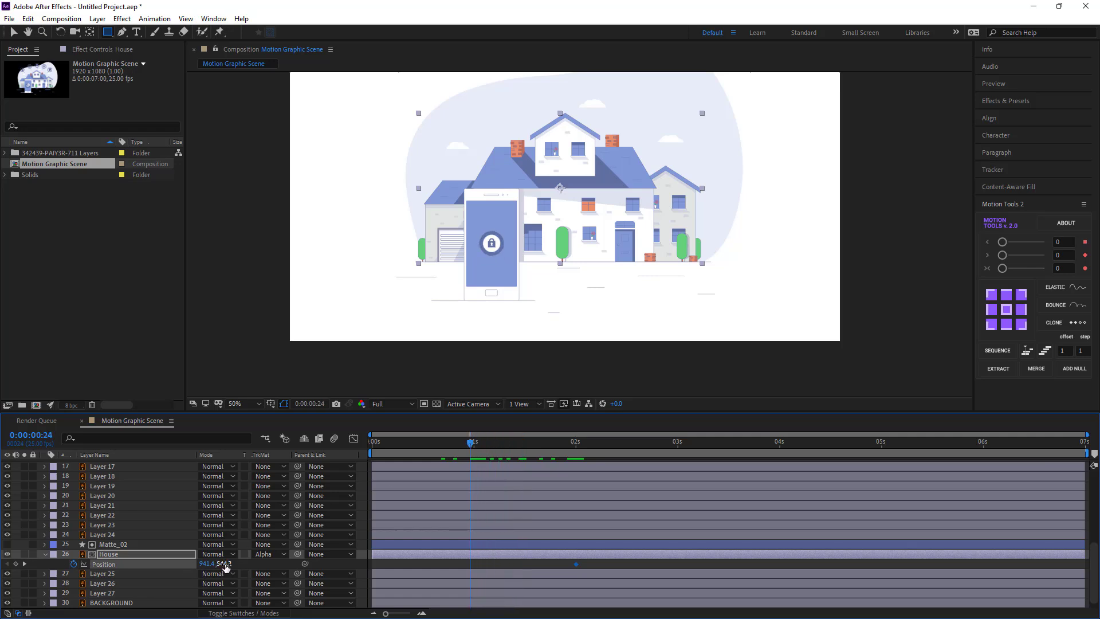
drag(225, 565, 589, 560)
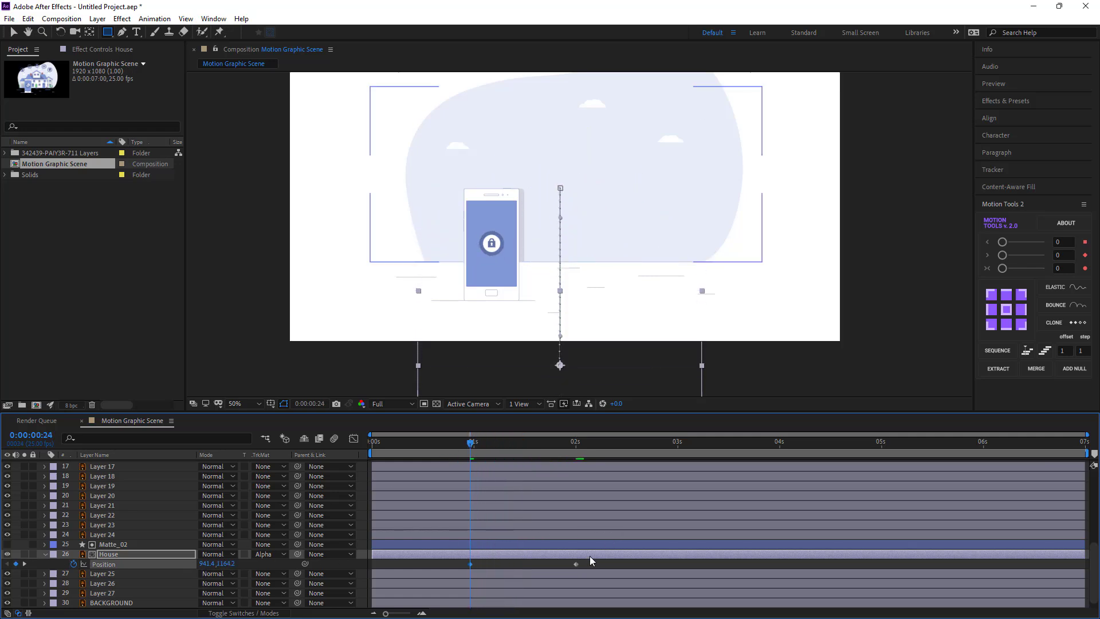
Step: Apply Easy Ease to the House's Position keyframes and reshape their speed curve into a steep peak between them
right_click(470, 562)
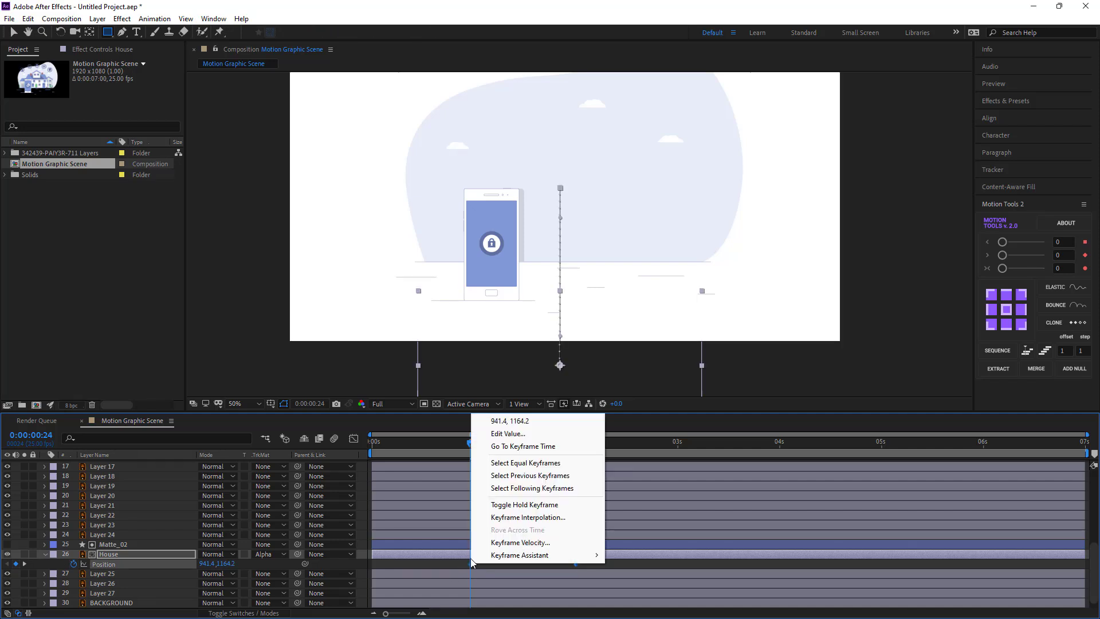
mouse_move(603, 554)
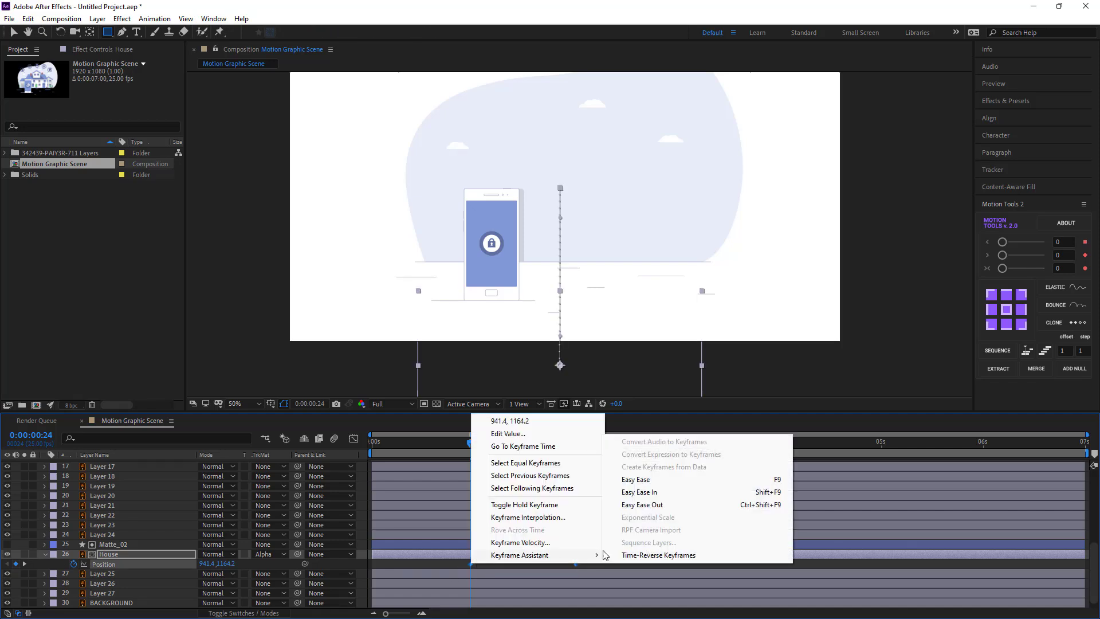
click(653, 480)
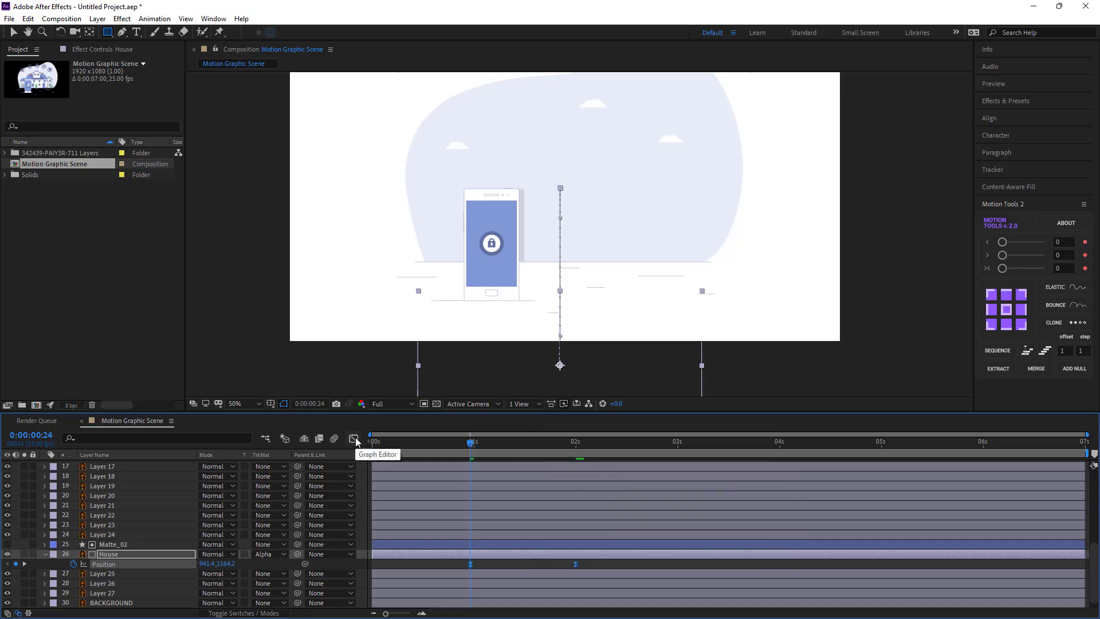
click(354, 438)
drag(617, 508, 507, 581)
click(470, 582)
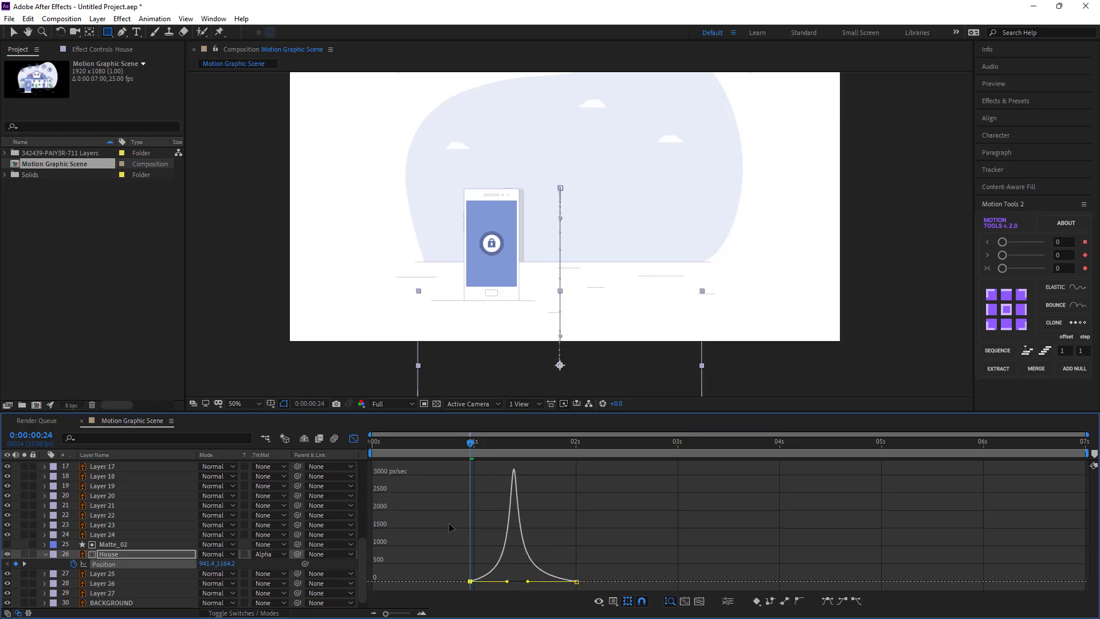
click(355, 437)
click(434, 558)
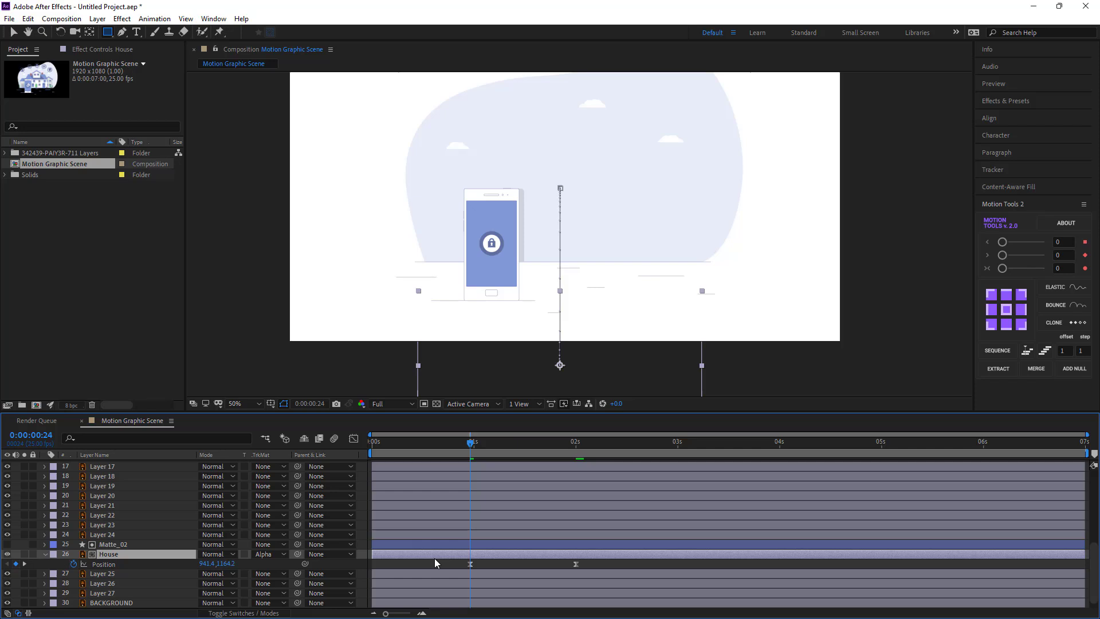
Step: Preview the house rising behind the phone from just before its first Position keyframe
key(space)
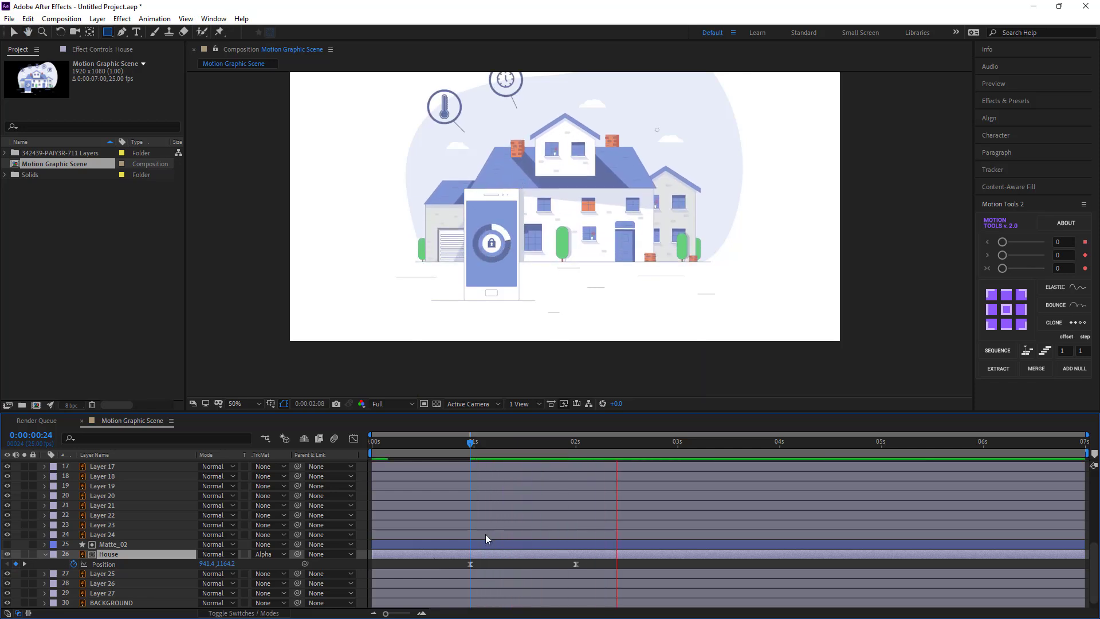
click(506, 449)
click(456, 450)
key(space)
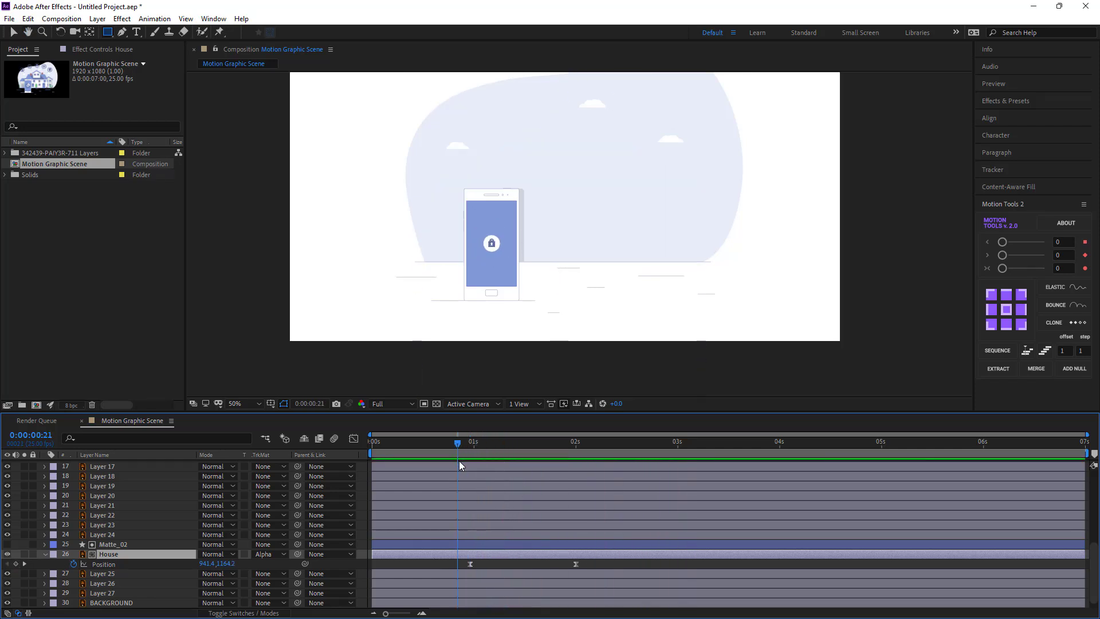
Step: Reshape the House's Position speed curve so it peaks right after the first keyframe and slows gradually into the last
click(573, 449)
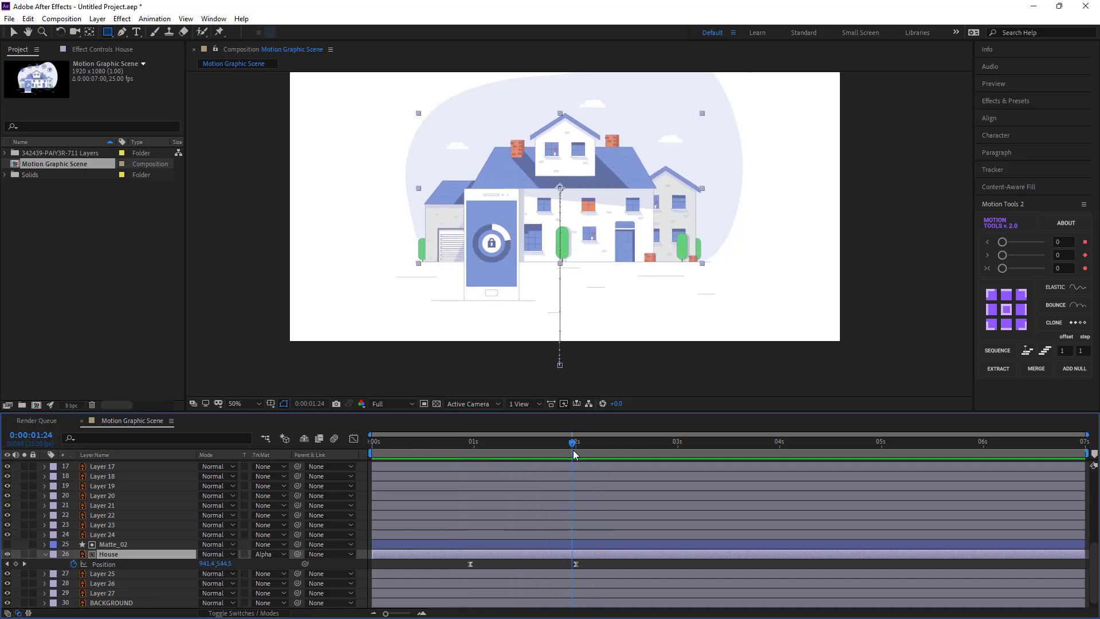
drag(596, 560, 530, 583)
click(354, 438)
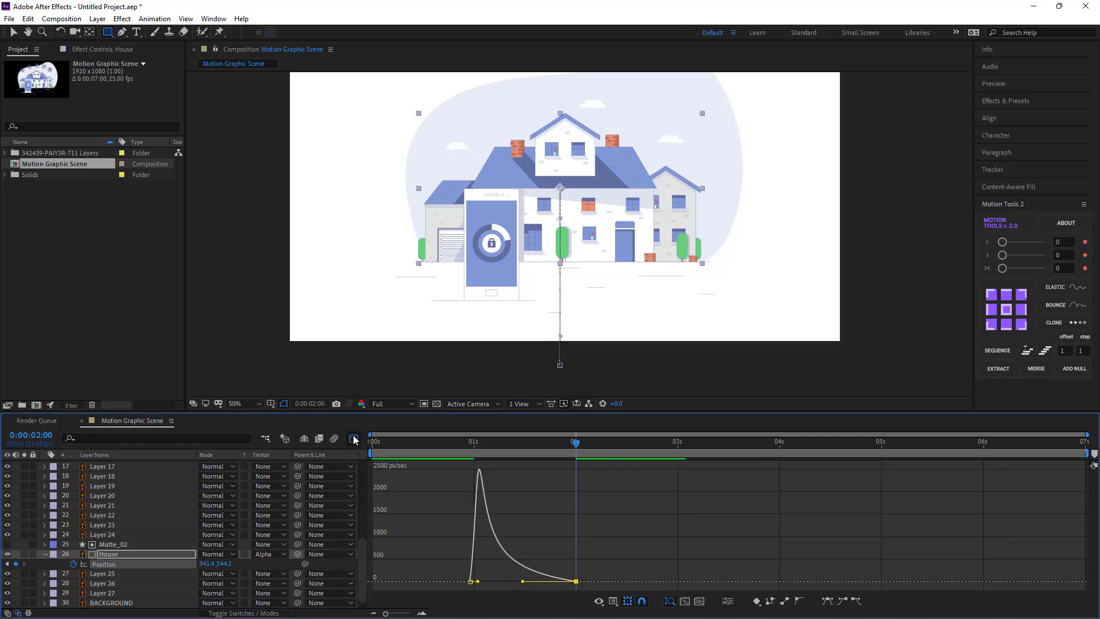
click(354, 438)
Step: Preview the house's rise again with the reshaped speed curve, starting from 0:00:00:19
drag(550, 446, 449, 455)
key(space)
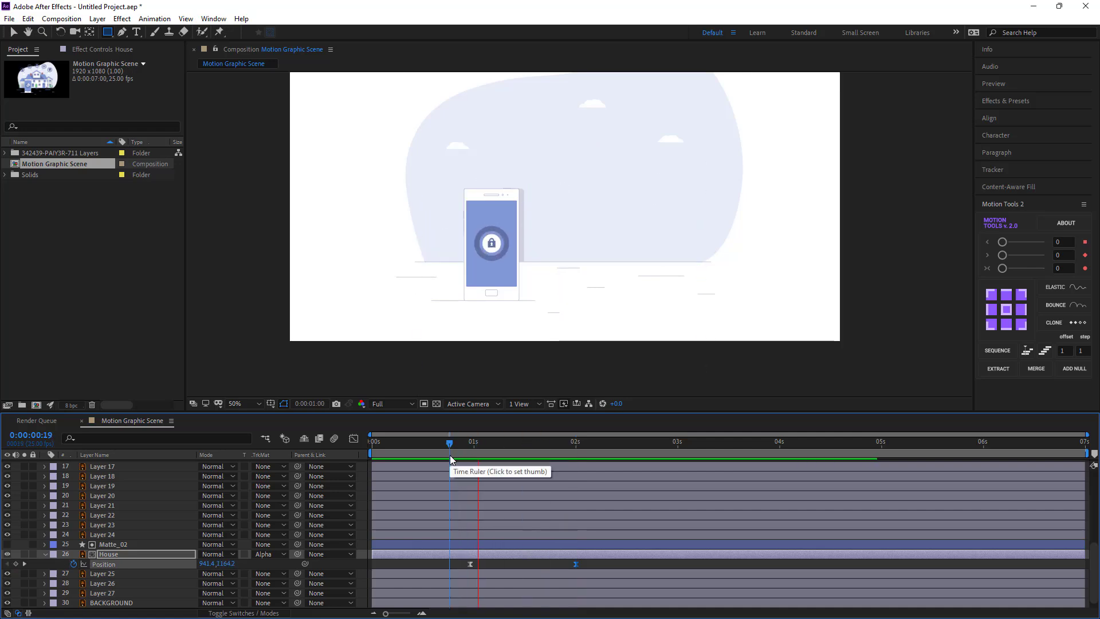
drag(516, 449, 572, 452)
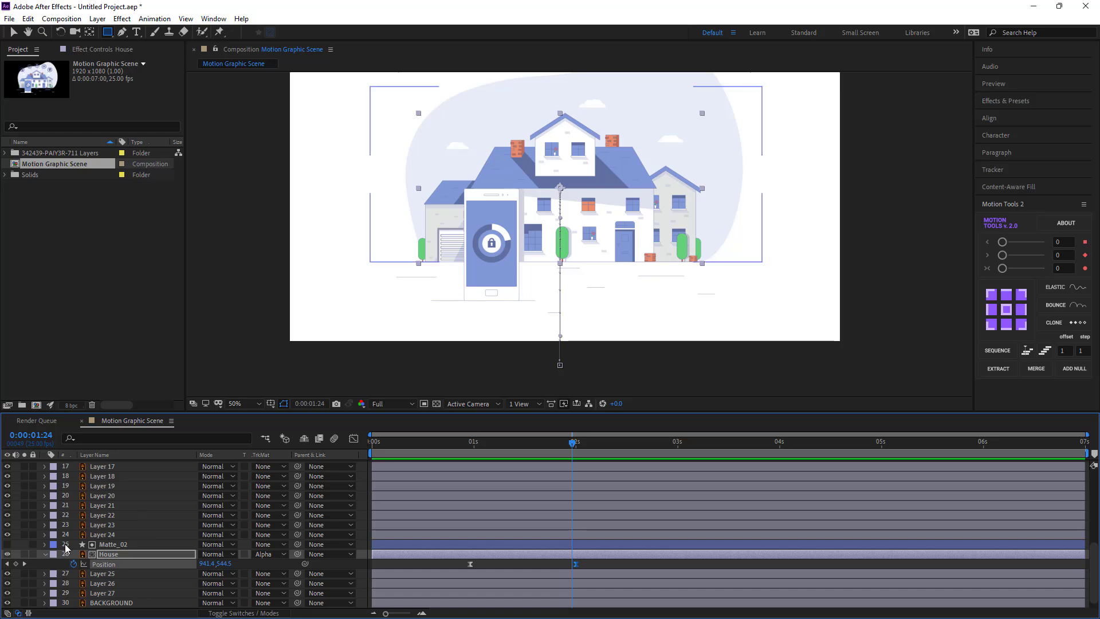
Step: Keyframe the Opacity of the cloud layers, Layer 25, Layer 26 and Layer 27, at 100% on 0:00:00:21 and 0% on 0:00:00:00
click(55, 563)
click(101, 572)
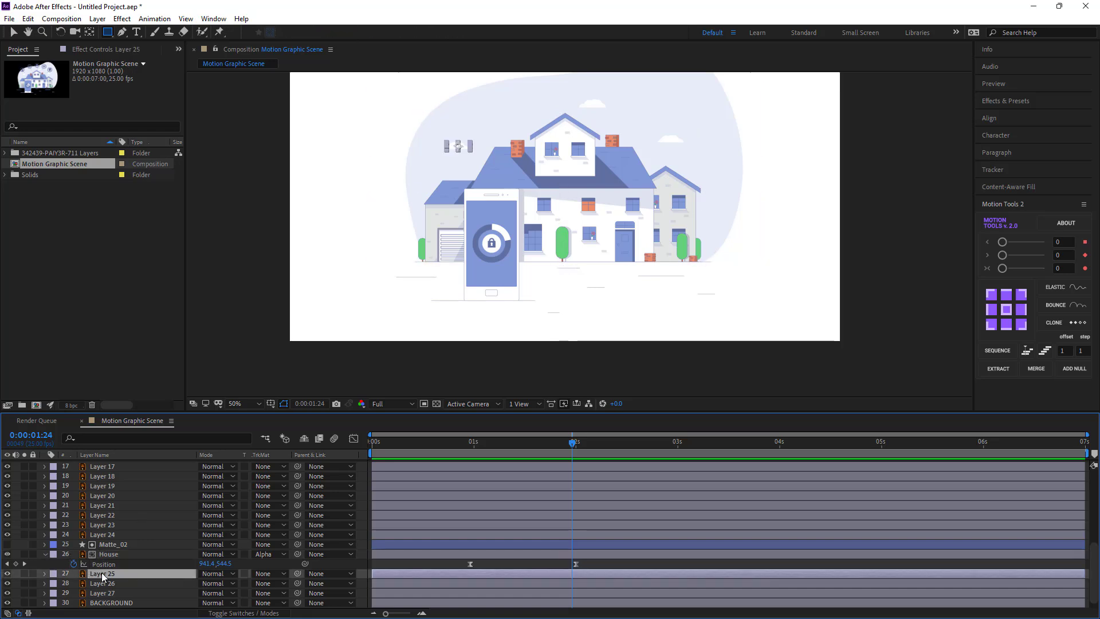
scroll(105, 572, down, 1)
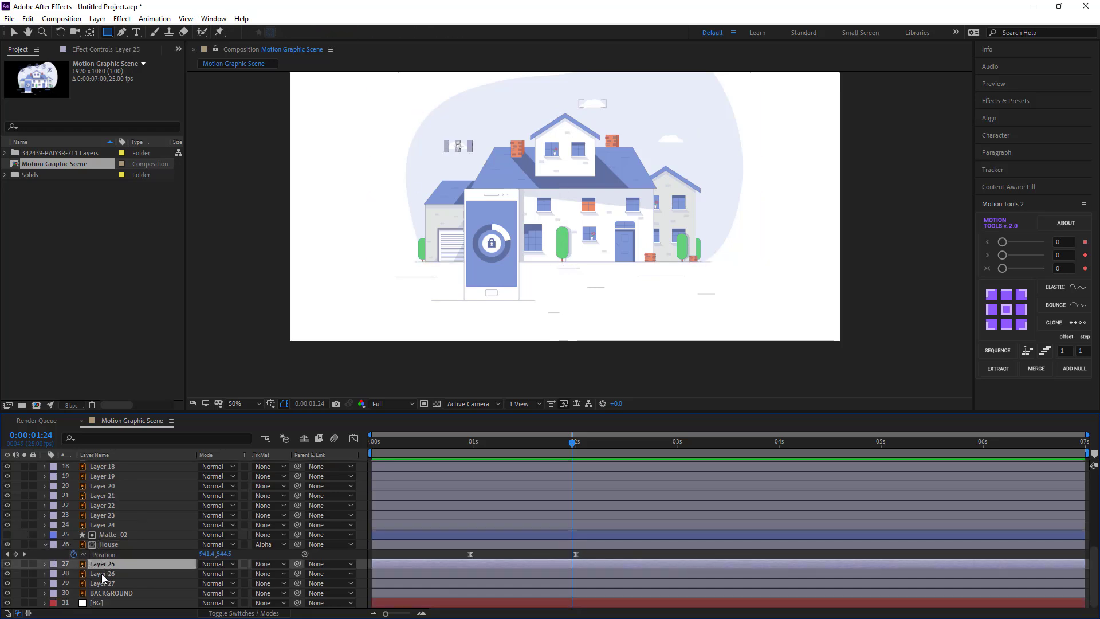
ctrl+click(101, 572)
ctrl+click(103, 583)
click(458, 446)
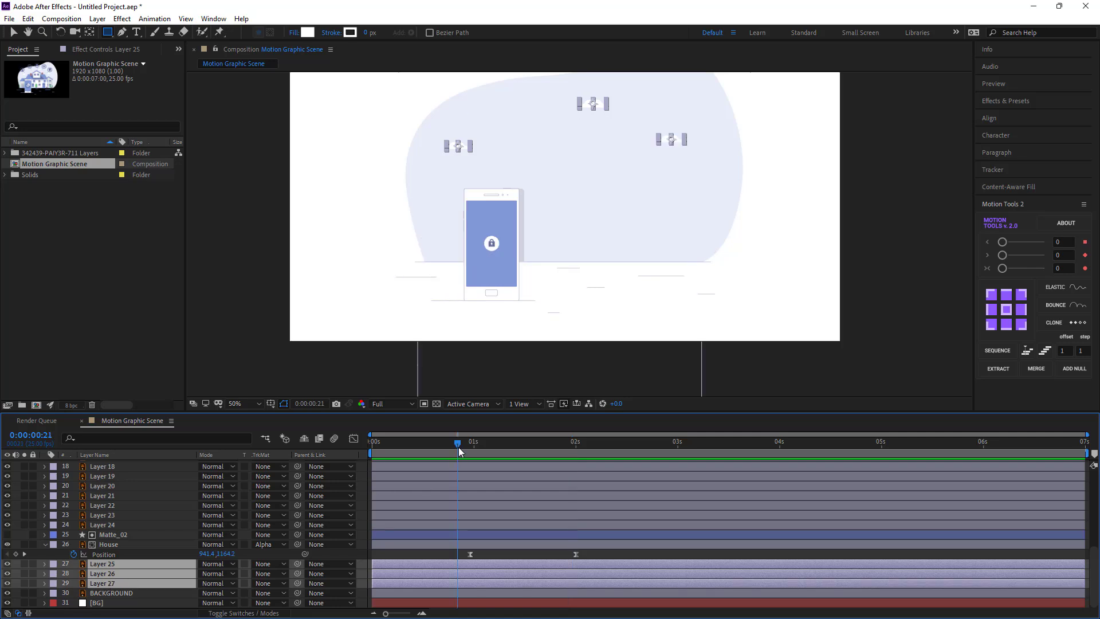
key(s)
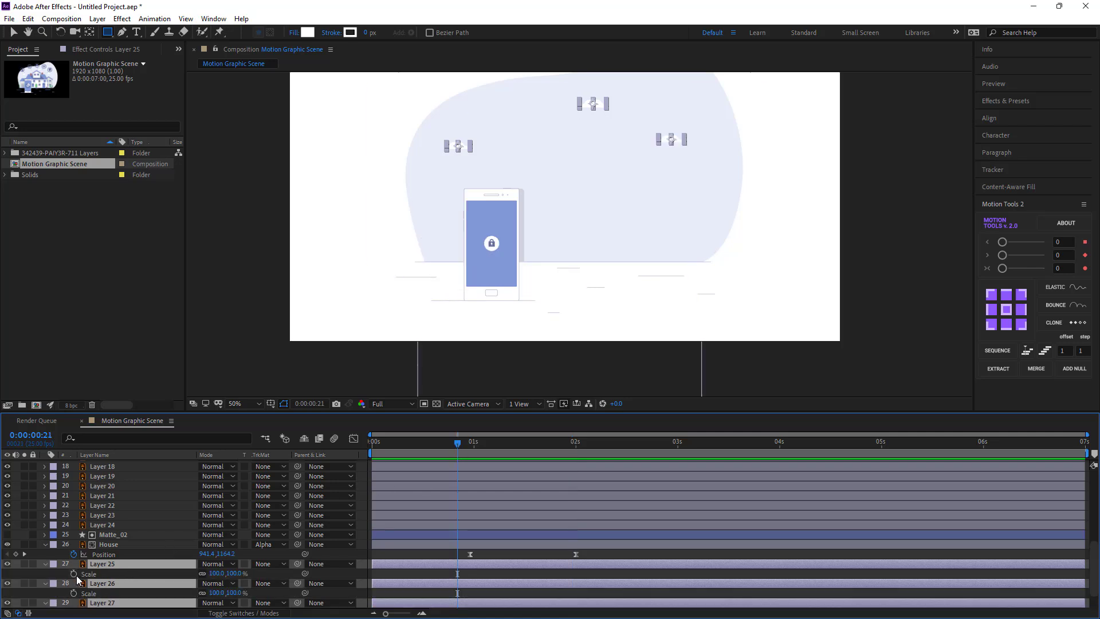
click(74, 574)
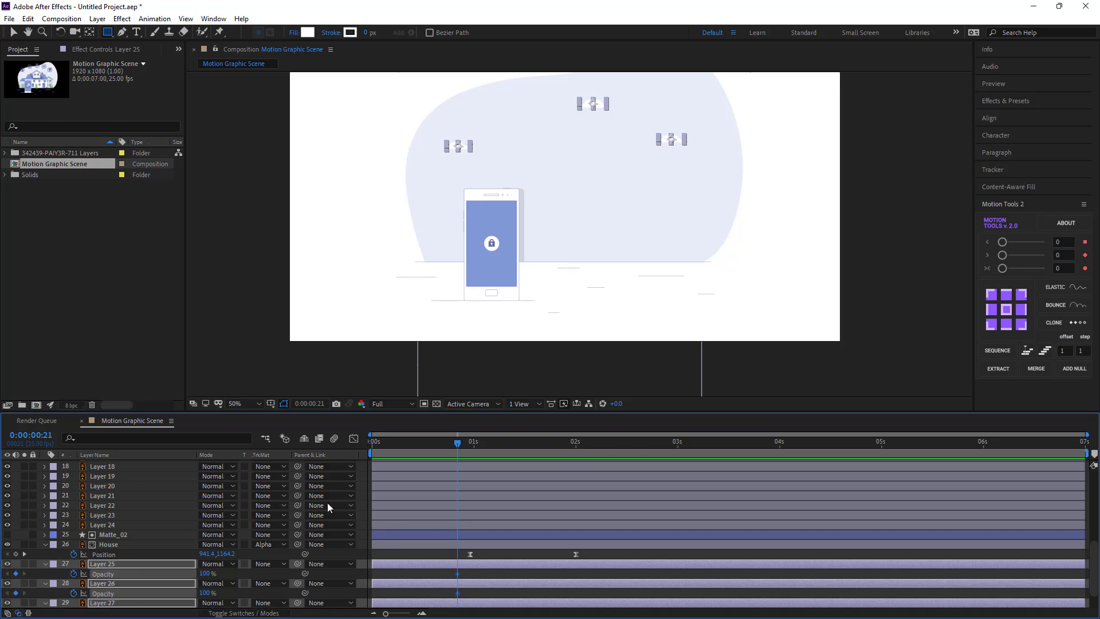
scroll(476, 461, down, 1)
drag(452, 440, 352, 456)
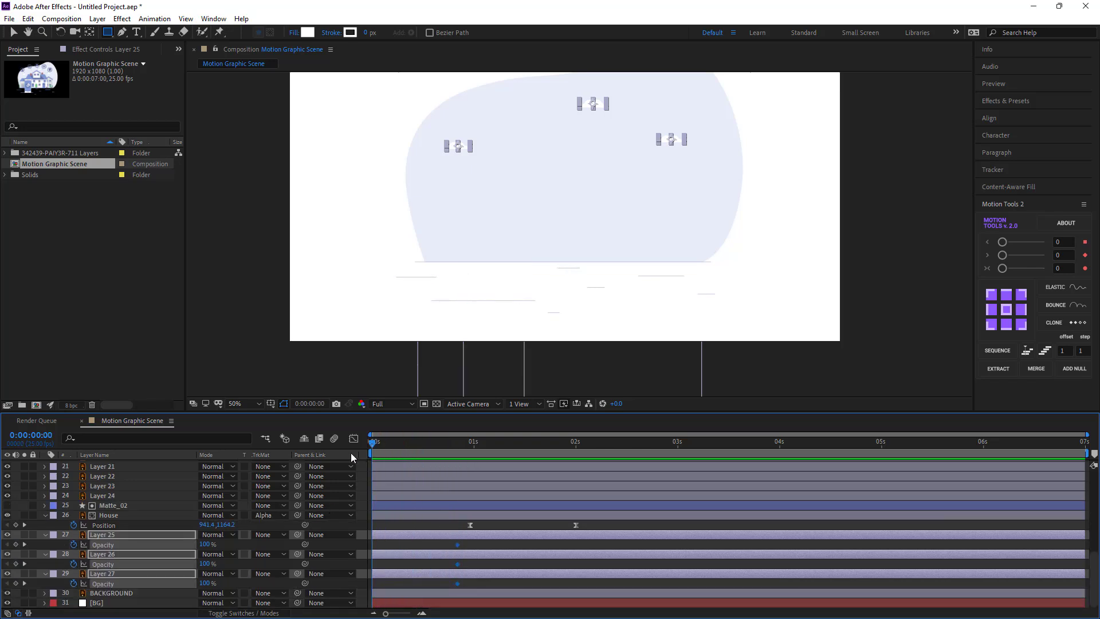
drag(203, 547, 156, 551)
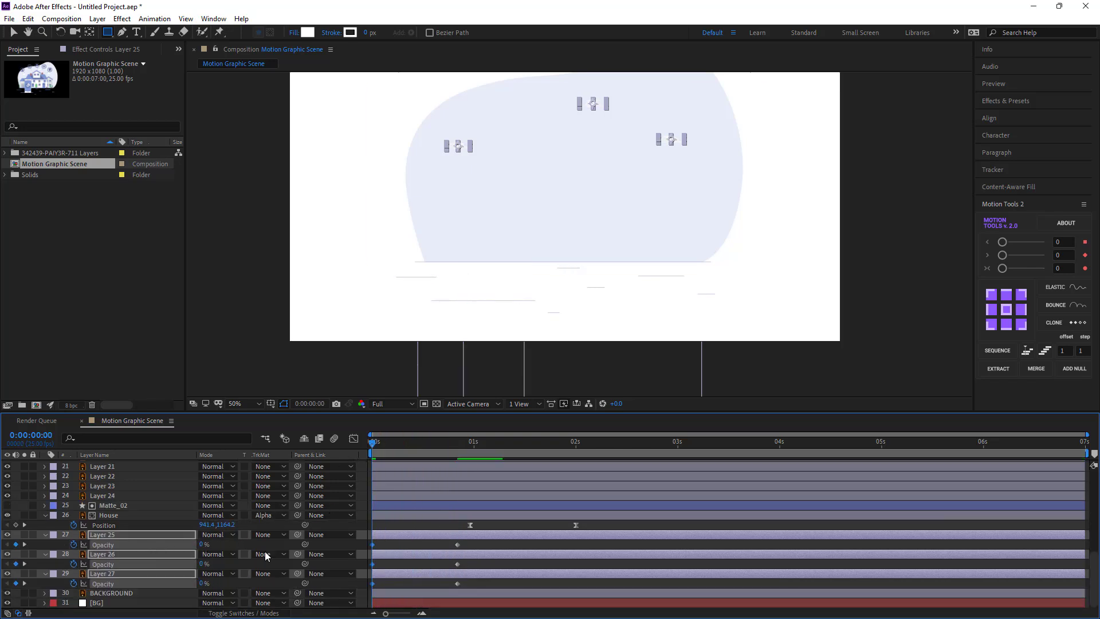
Step: Apply Easy Ease to all Opacity keyframes of the cloud layers, Layer 25, Layer 26 and Layer 27
drag(470, 544, 321, 590)
right_click(372, 583)
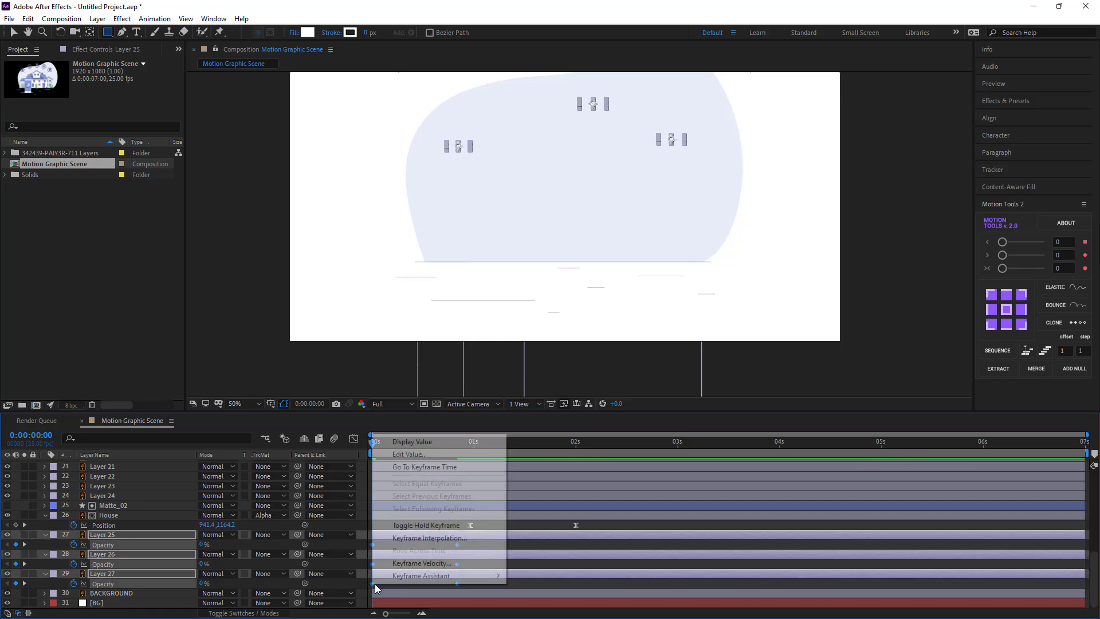
mouse_move(487, 577)
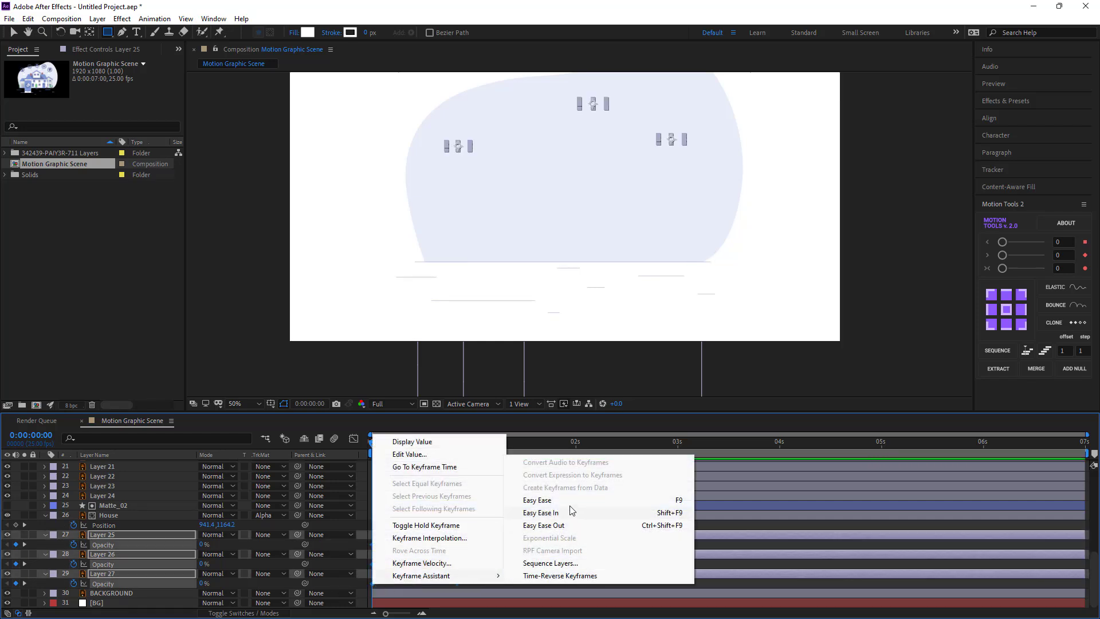
click(570, 500)
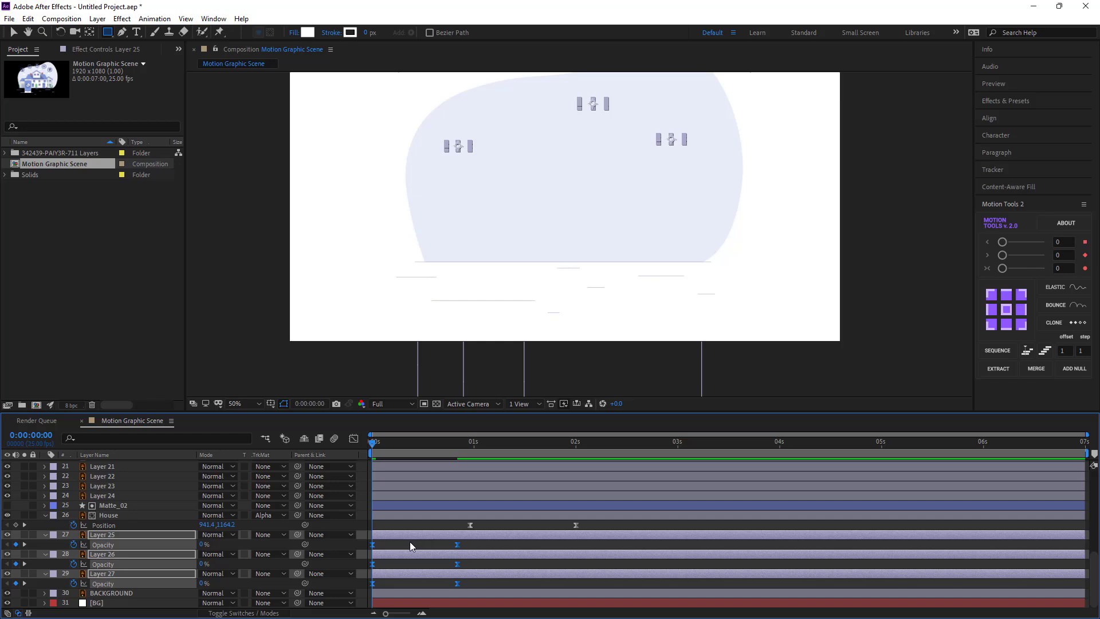
Step: Stagger the clouds' Opacity keyframes with Sequence and shift Layers 25, 26 and 27 about three frames later on the timeline
click(1002, 350)
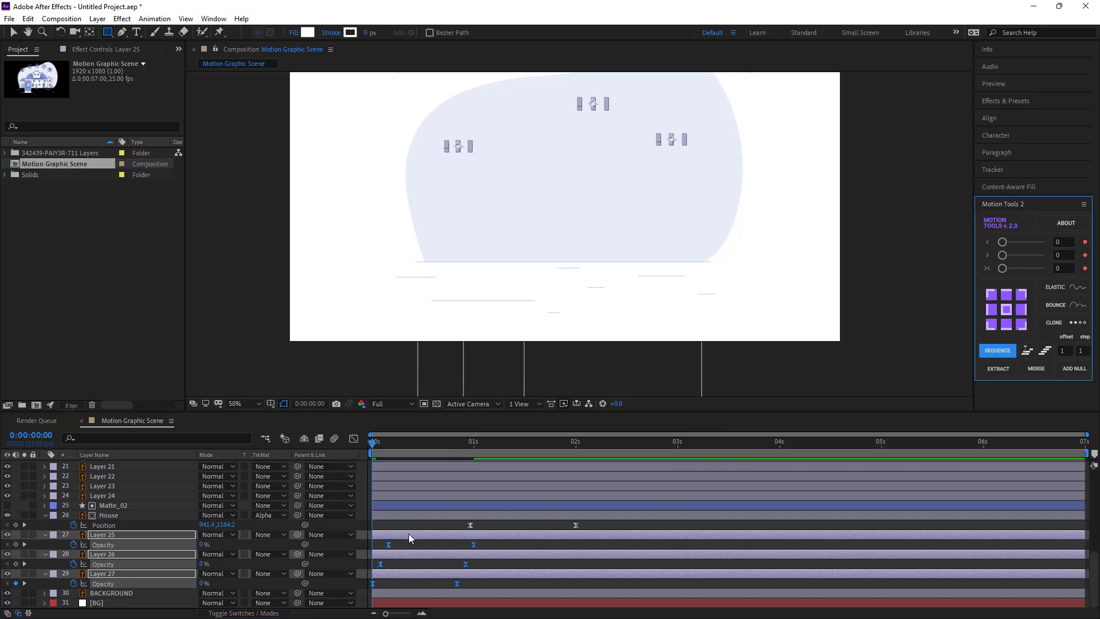
drag(407, 534, 423, 539)
click(373, 540)
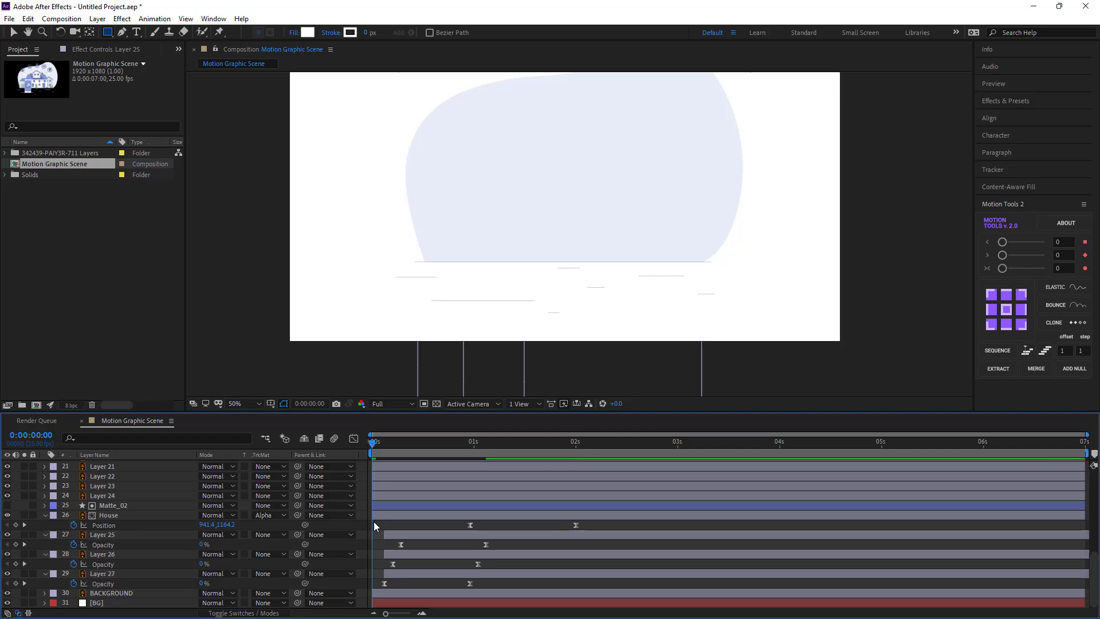
Step: Keyframe the BACKGROUND layer's Opacity at 100% on 0:00:00:11 and 0% on 0:00:00:00
mouse_move(406, 451)
mouse_down()
mouse_move(575, 462)
mouse_move(408, 468)
mouse_move(397, 452)
mouse_move(416, 453)
mouse_up()
click(113, 593)
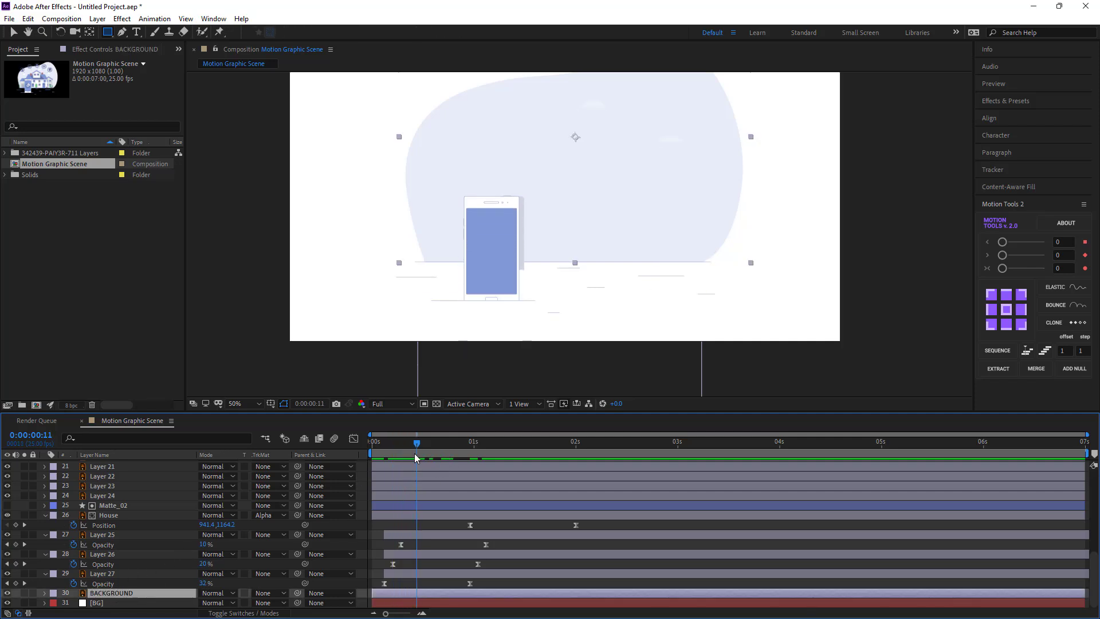
key(t)
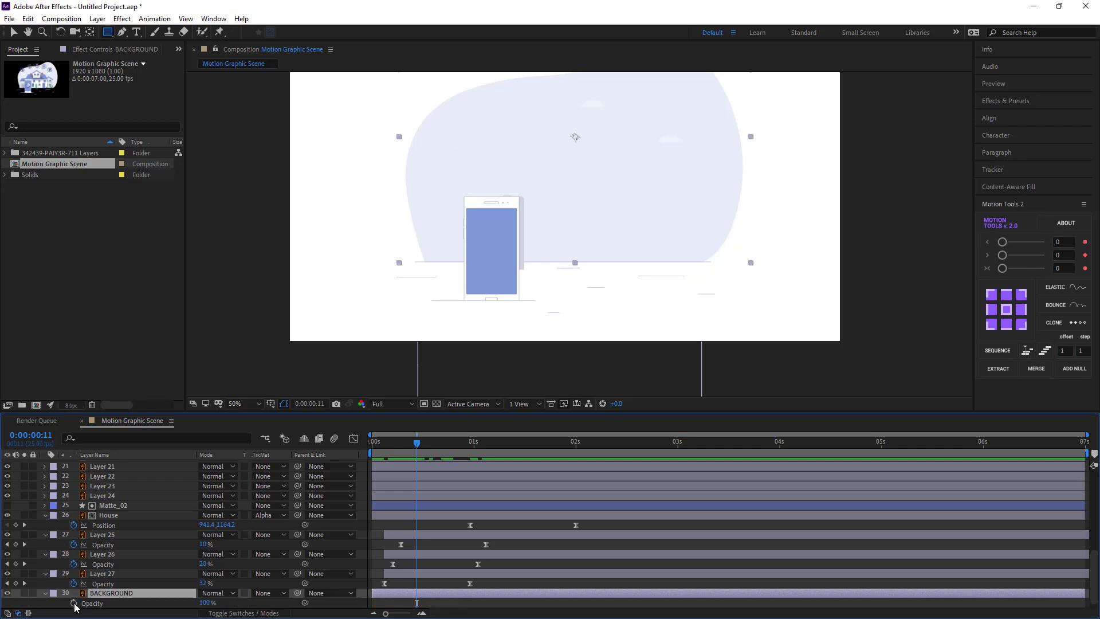
click(74, 604)
key(Home)
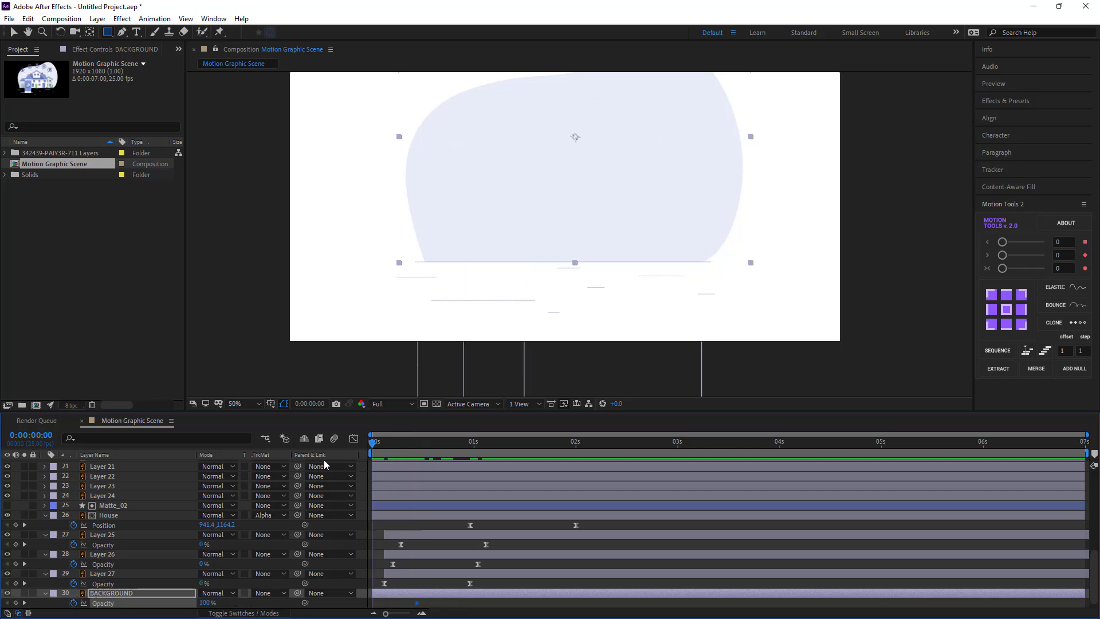
click(205, 602)
text(0)
key(Return)
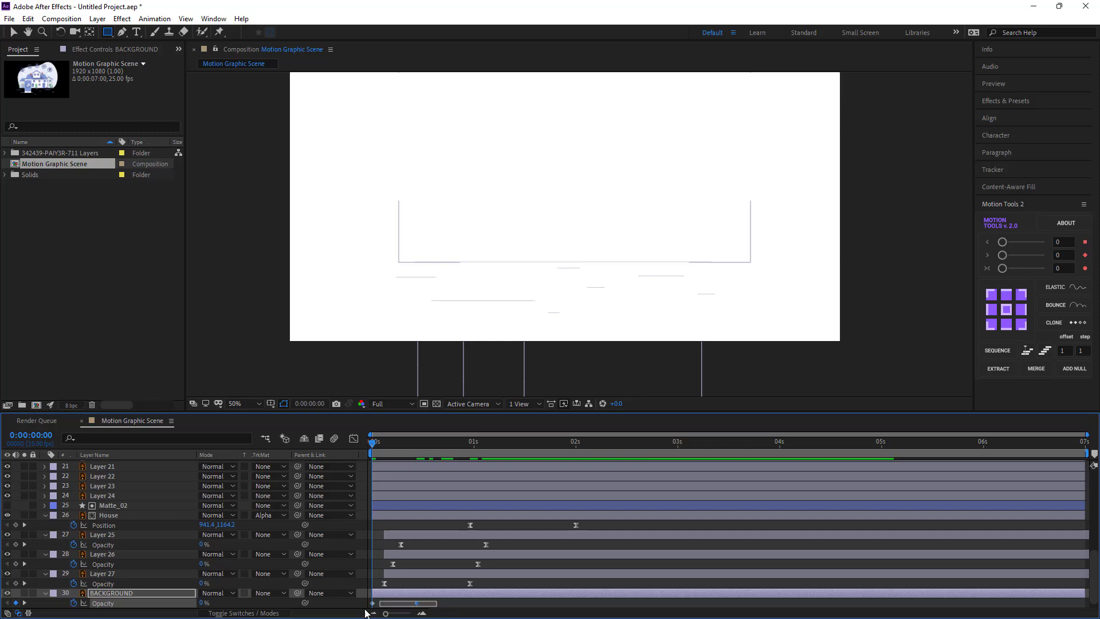
Step: Apply Easy Ease to both BACKGROUND Opacity keyframes and preview the fade-in from the start
scroll(365, 613, down, 1)
right_click(372, 593)
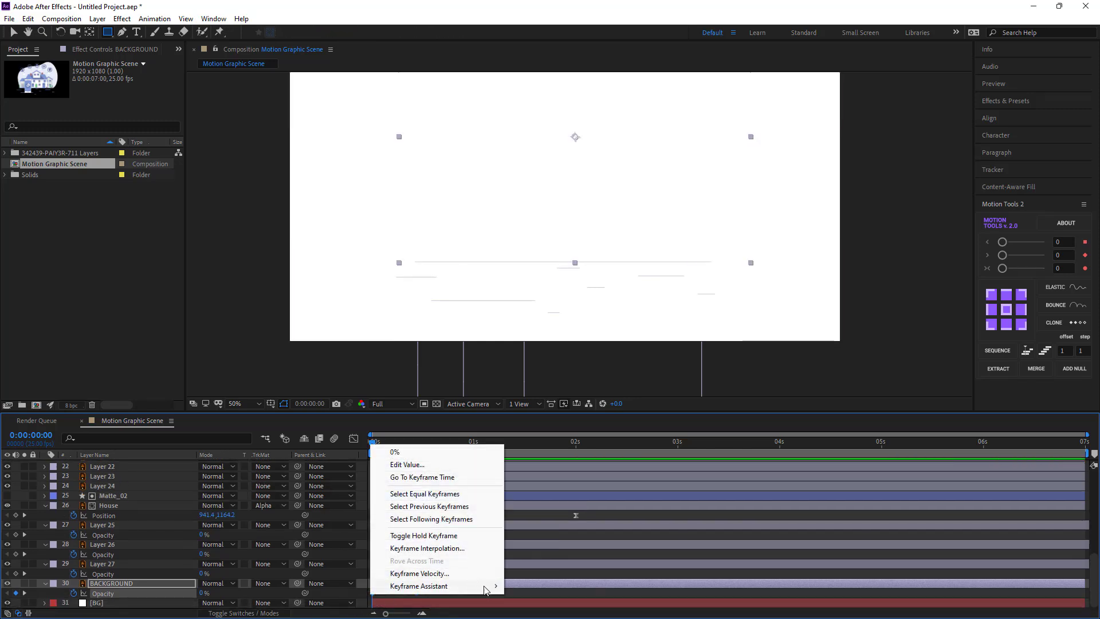
mouse_move(484, 590)
click(541, 506)
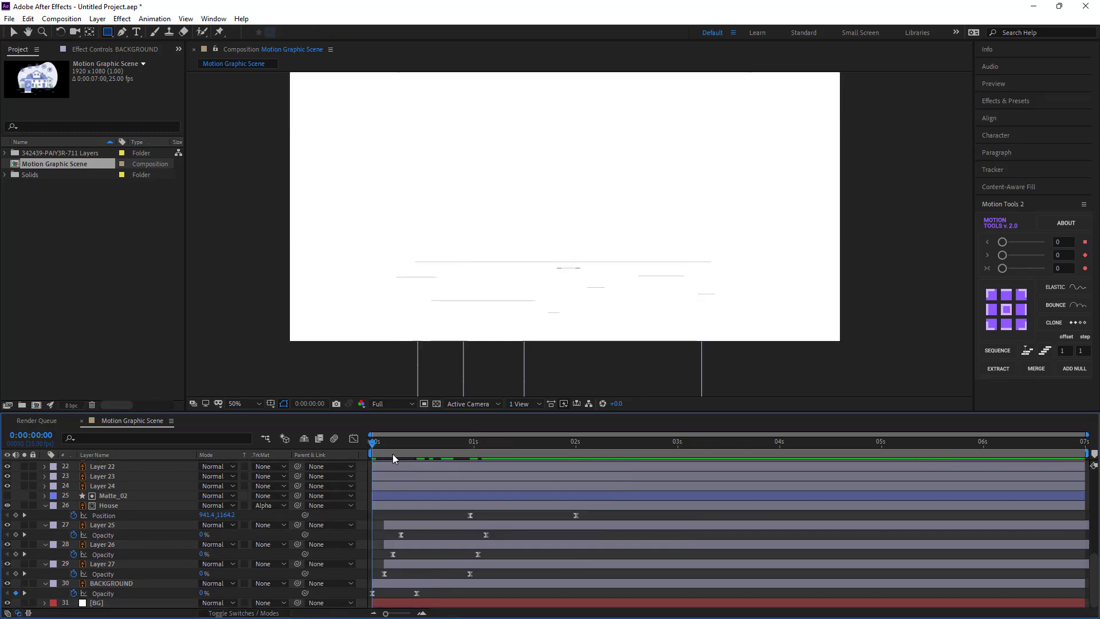
drag(375, 443, 428, 448)
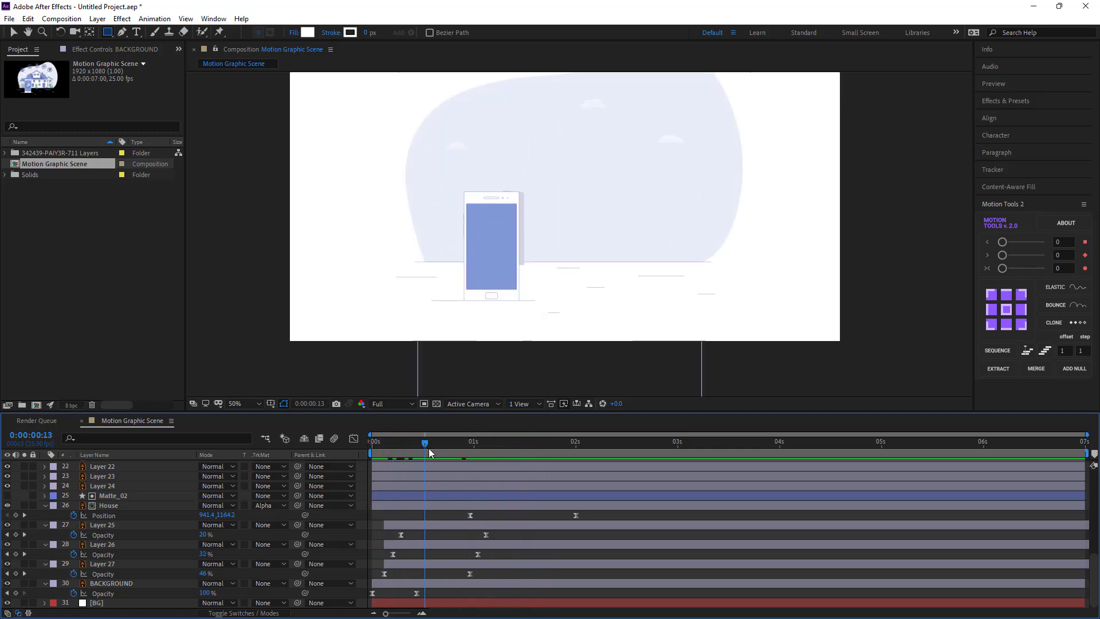
Step: Keyframe the horizon line Layer 24's Scale at 100% on 0:00:01:00 and, with proportions unlinked, at 0% width and 100% height on 0:00:00:00
scroll(418, 473, up, 3)
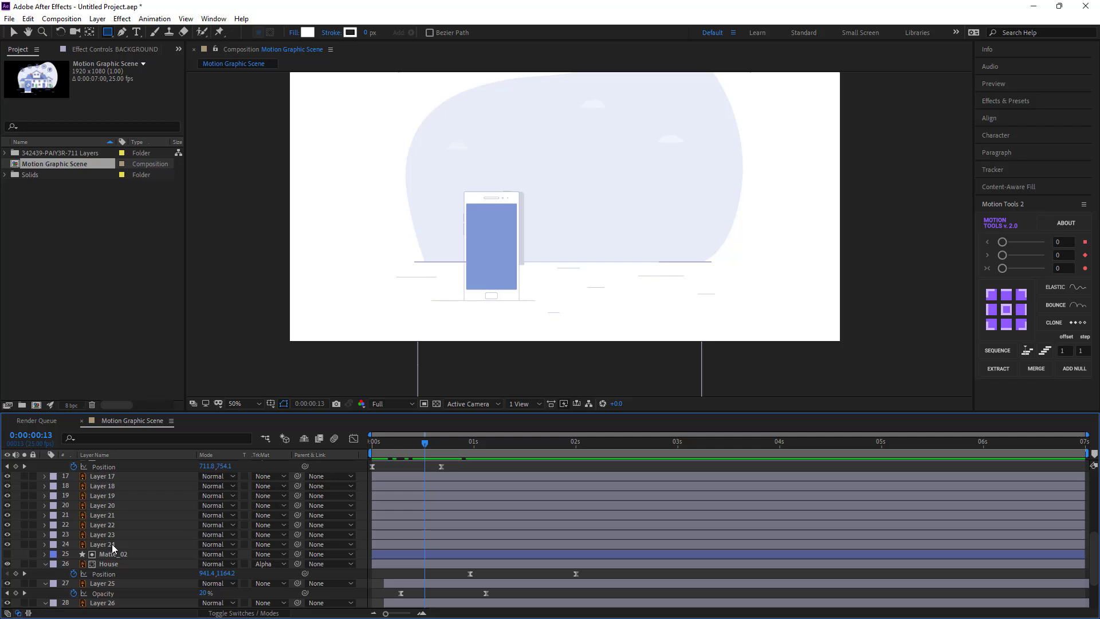
click(111, 544)
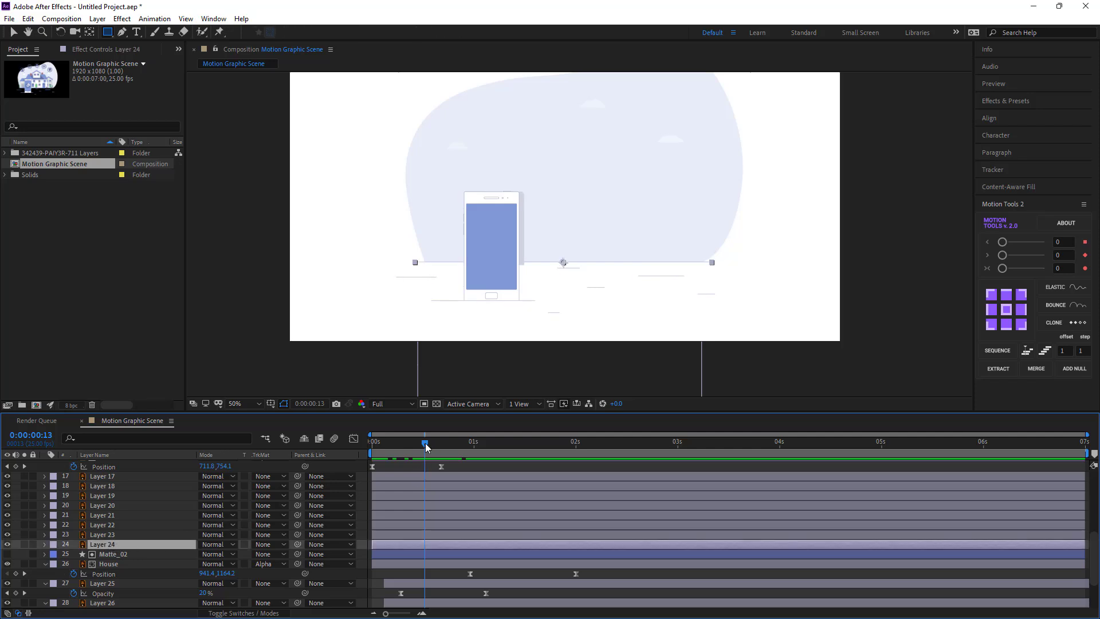
drag(425, 443, 477, 449)
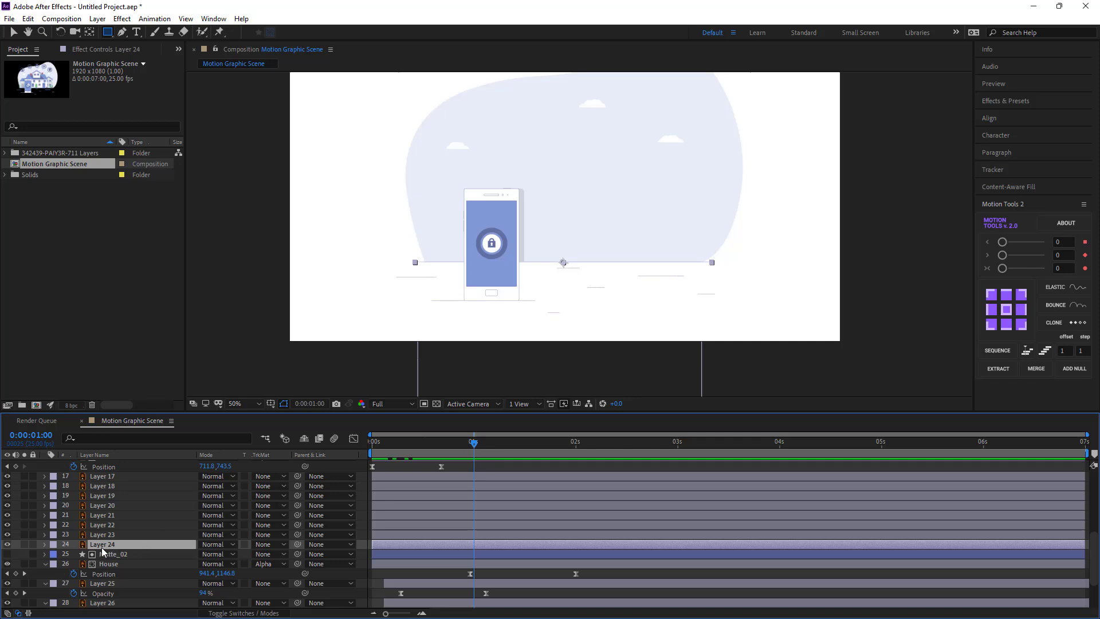
key(s)
click(73, 553)
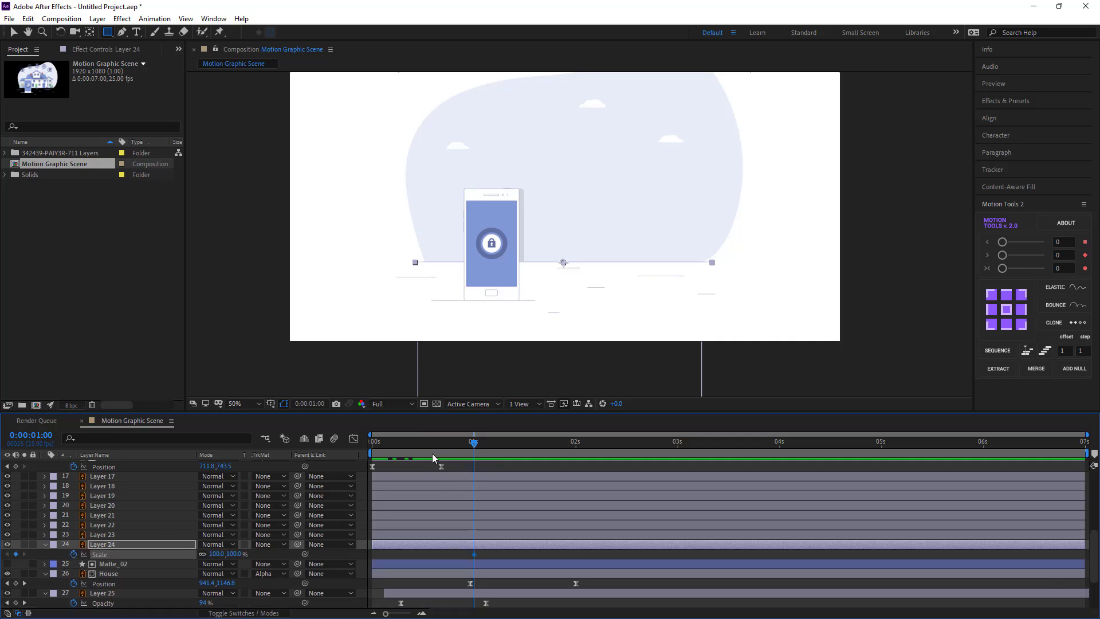
key(Home)
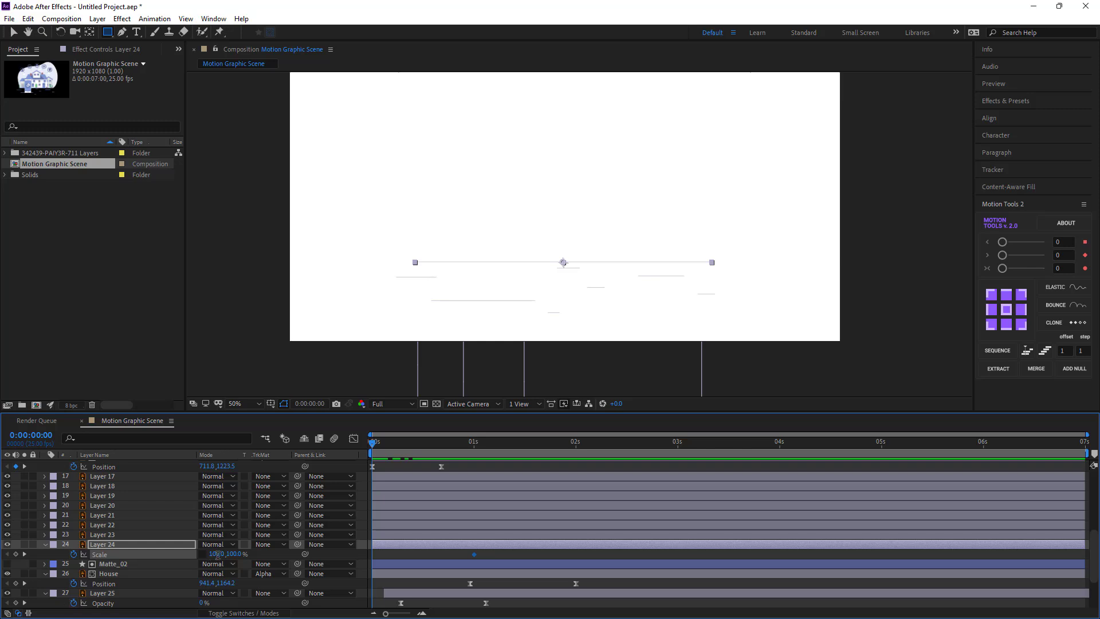
text(0)
click(270, 554)
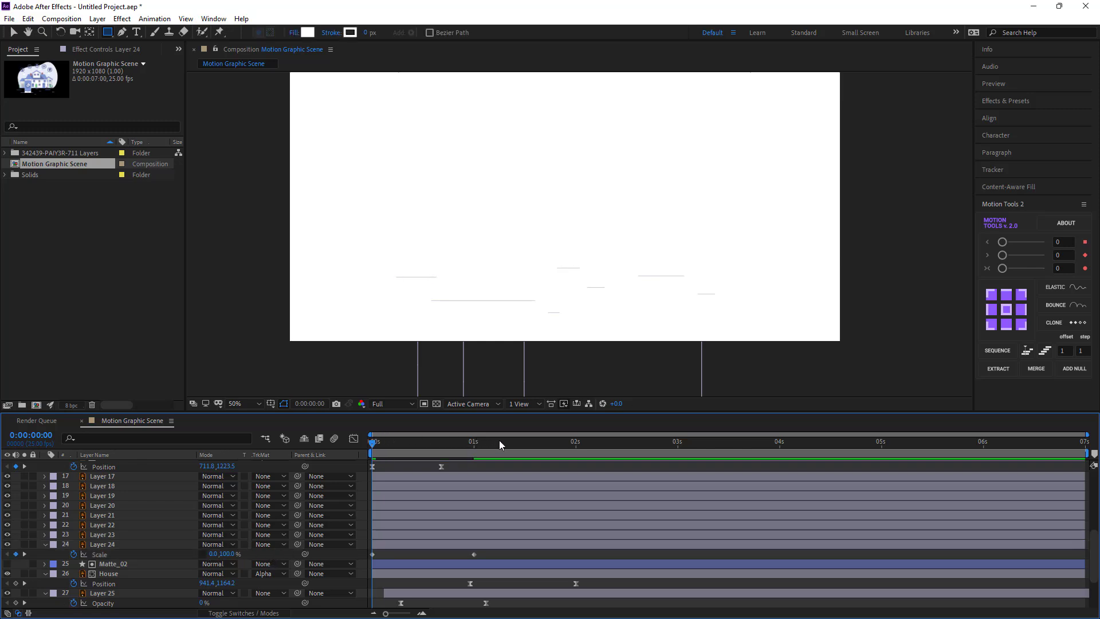
Step: Preview the horizon line growing and apply Easy Ease to both of Layer 24's Scale keyframes
drag(383, 442, 481, 443)
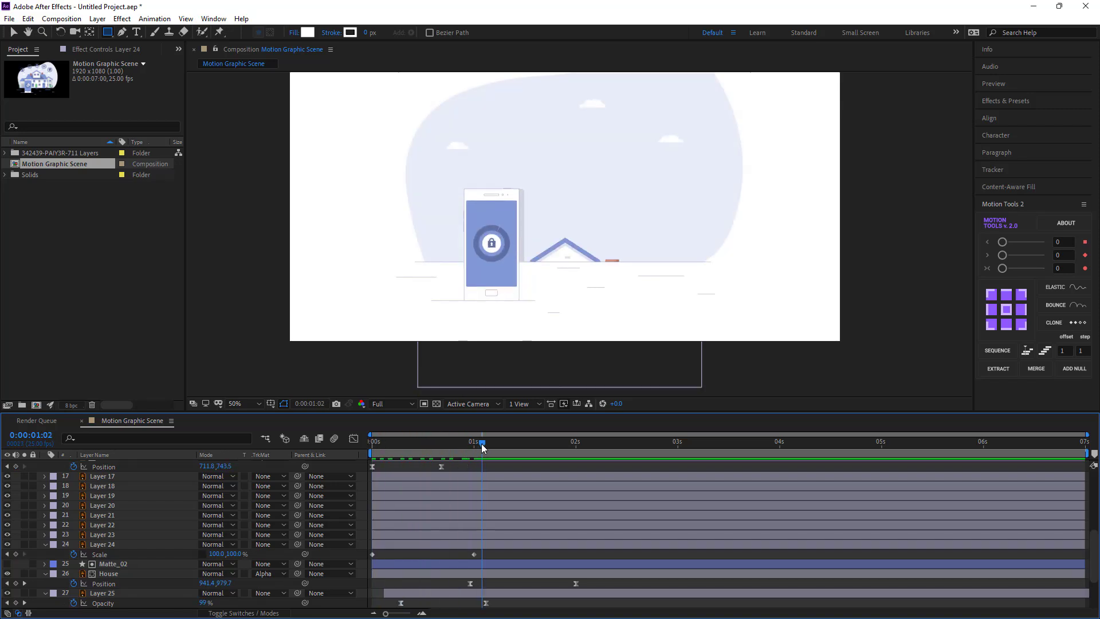
drag(495, 560, 361, 558)
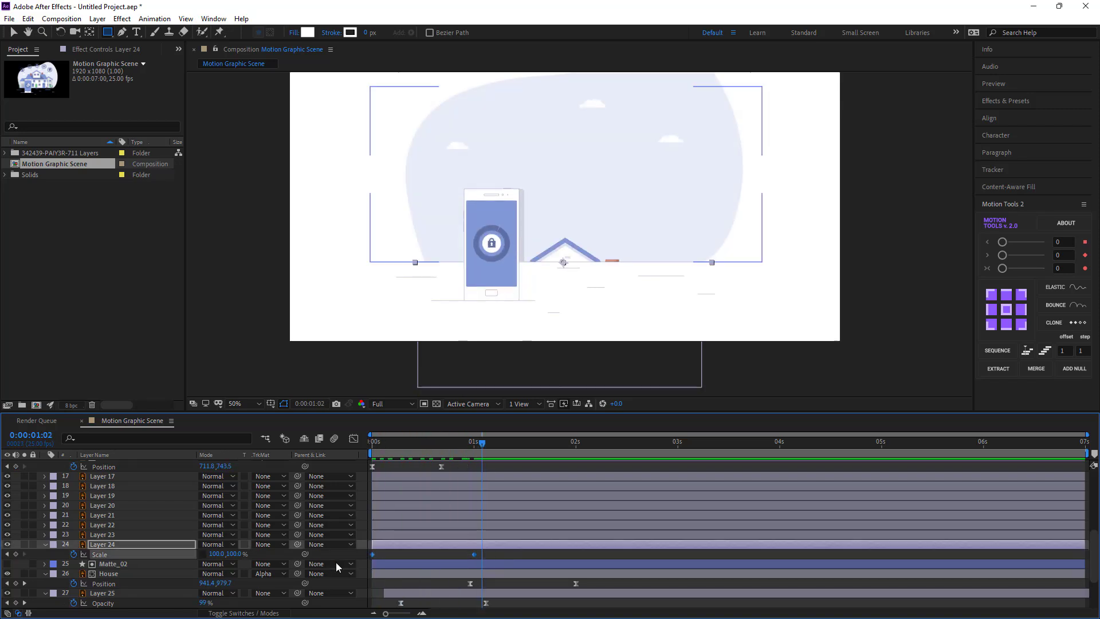
right_click(372, 553)
mouse_move(403, 544)
click(541, 480)
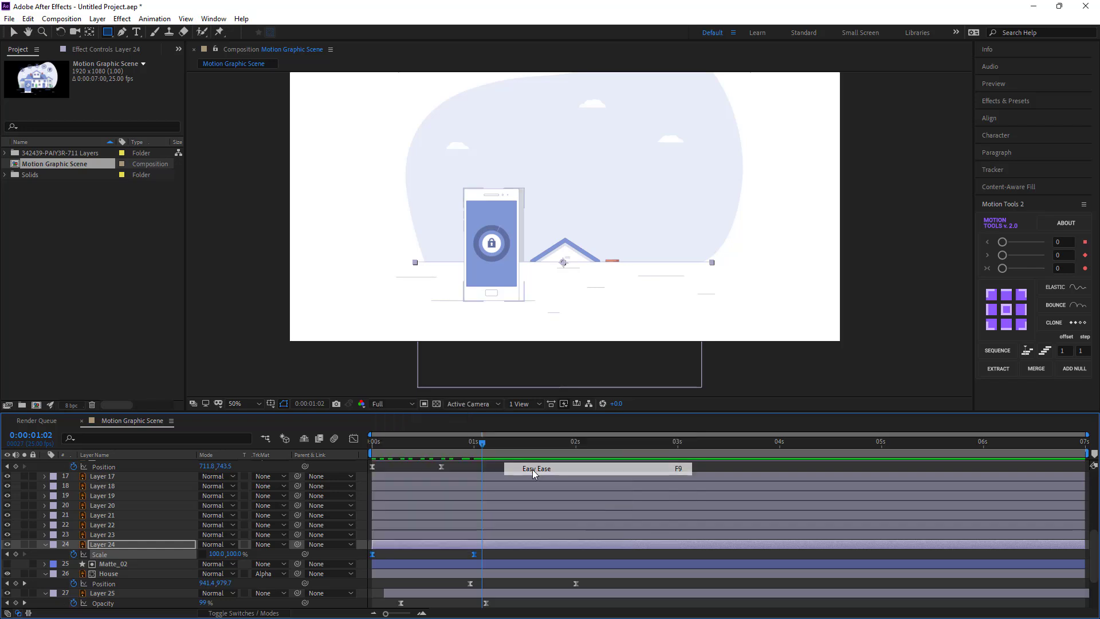
Step: Keyframe the Position of the ground lines, Layers 17 to 23, on 0:00:01:01 and about 136 px further right on 0:00:00:00
click(103, 535)
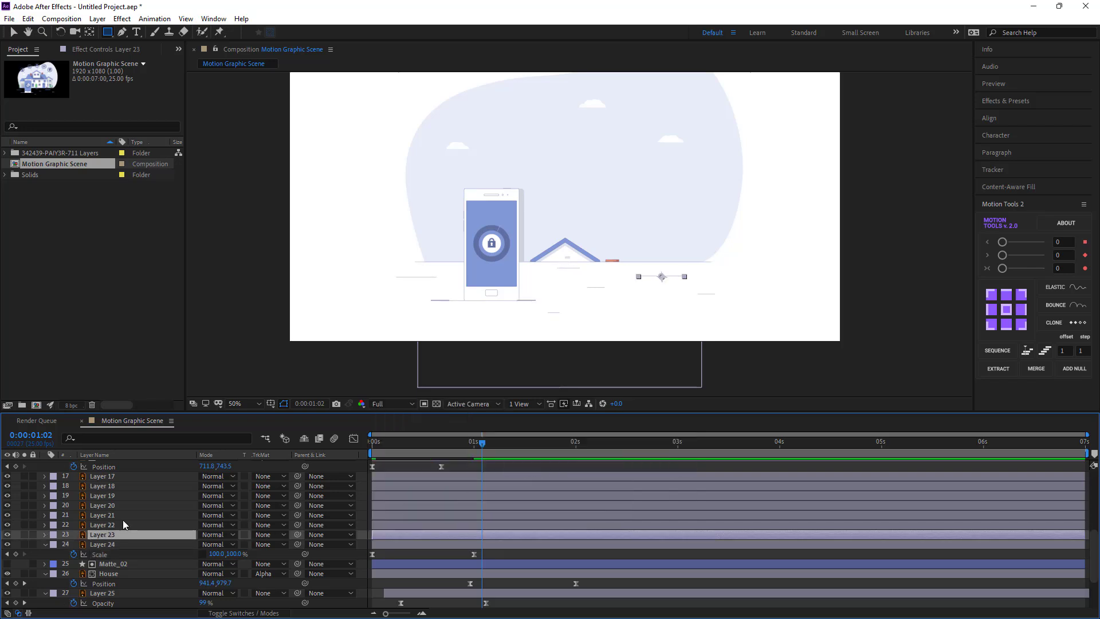
scroll(123, 520, up, 2)
shift+click(106, 535)
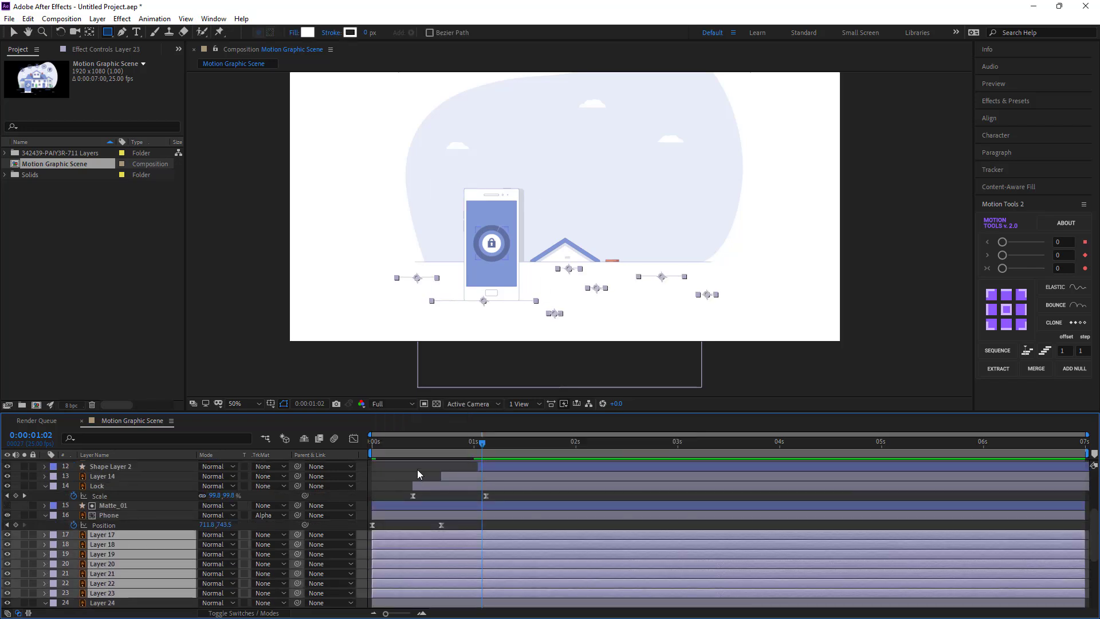
click(478, 444)
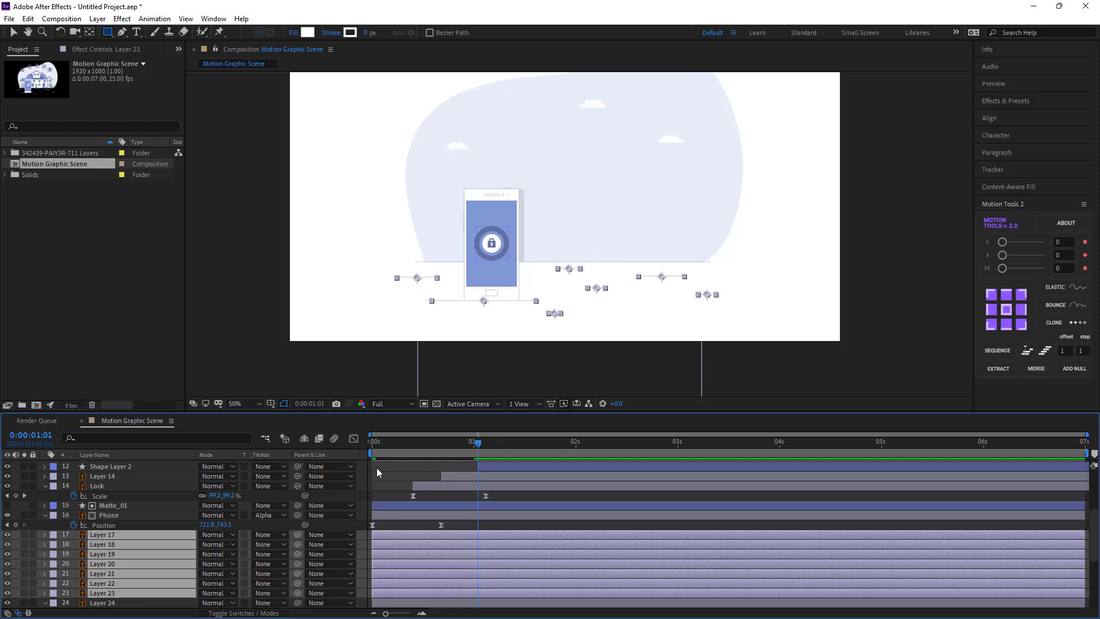
scroll(117, 539, down, 1)
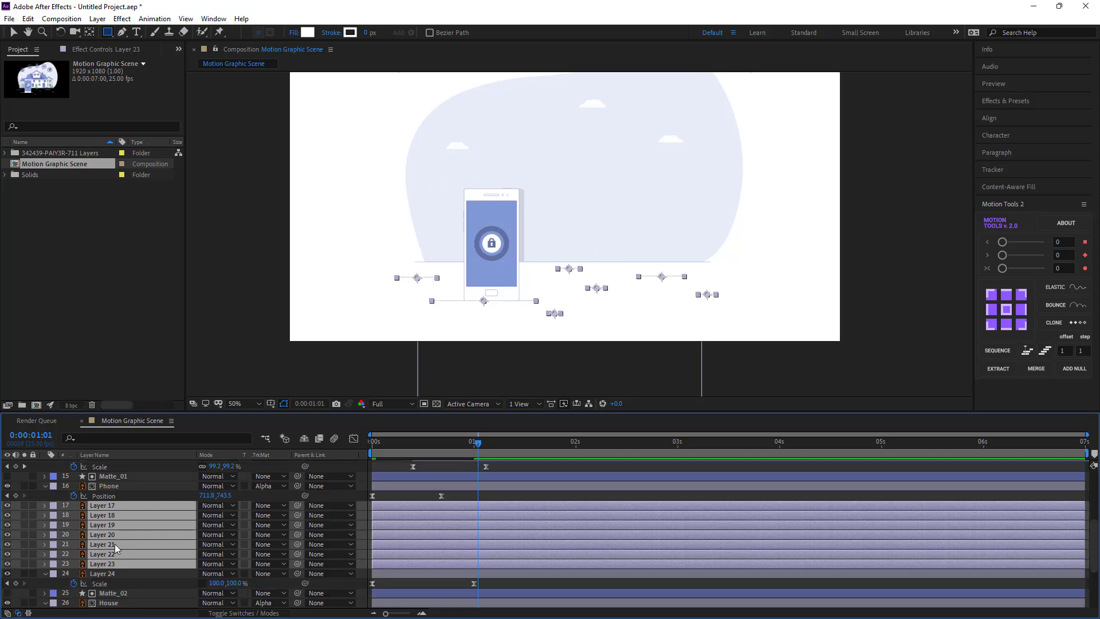
key(p)
scroll(115, 544, down, 1)
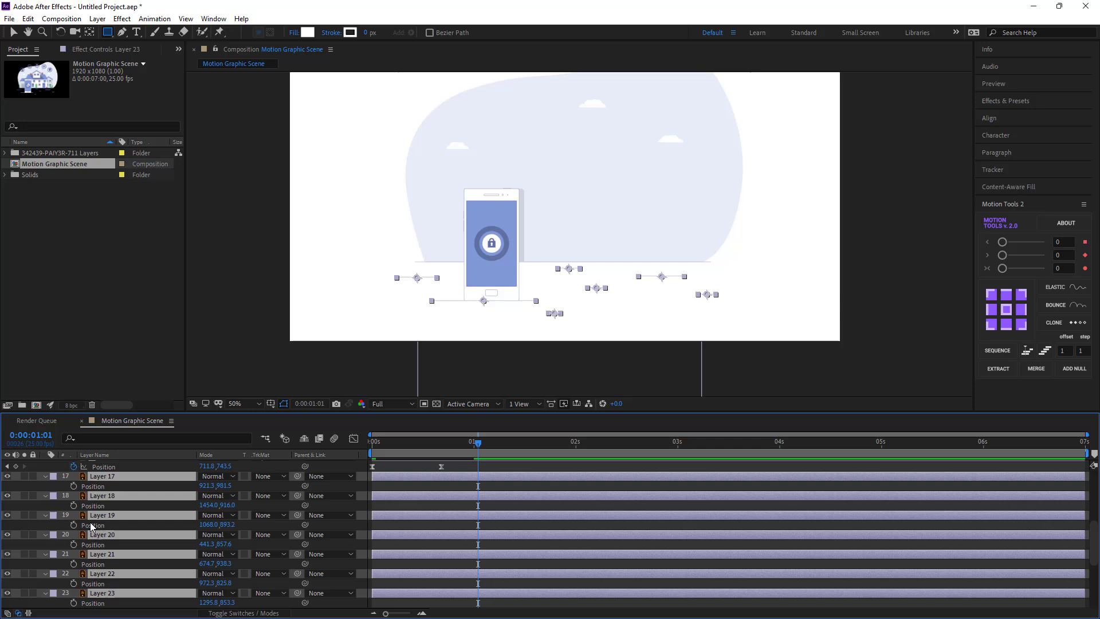
click(74, 485)
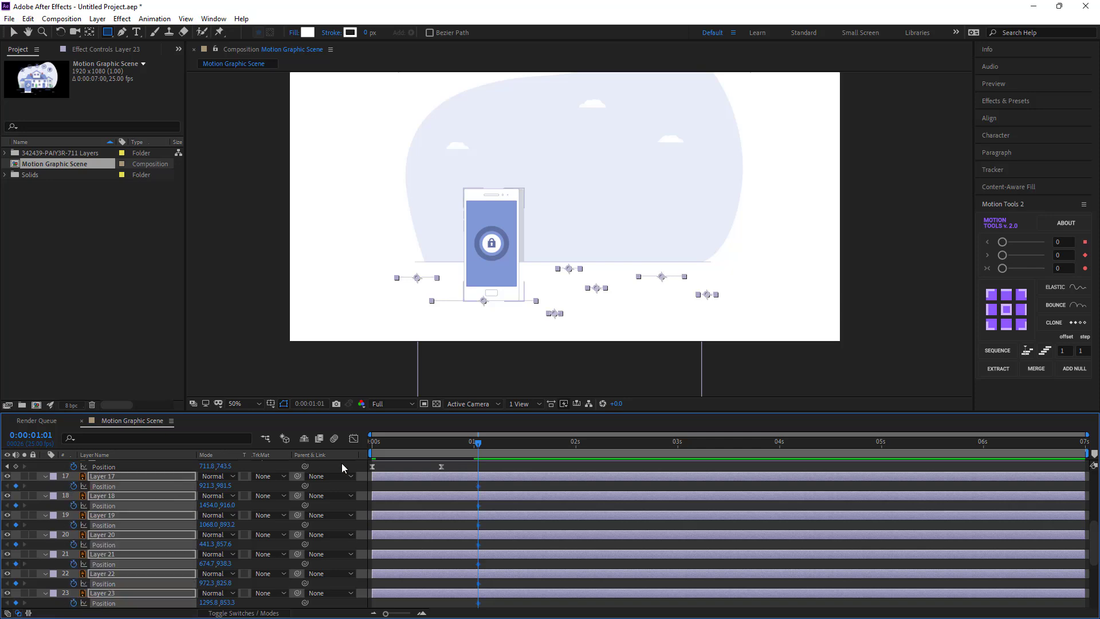
drag(439, 444, 360, 465)
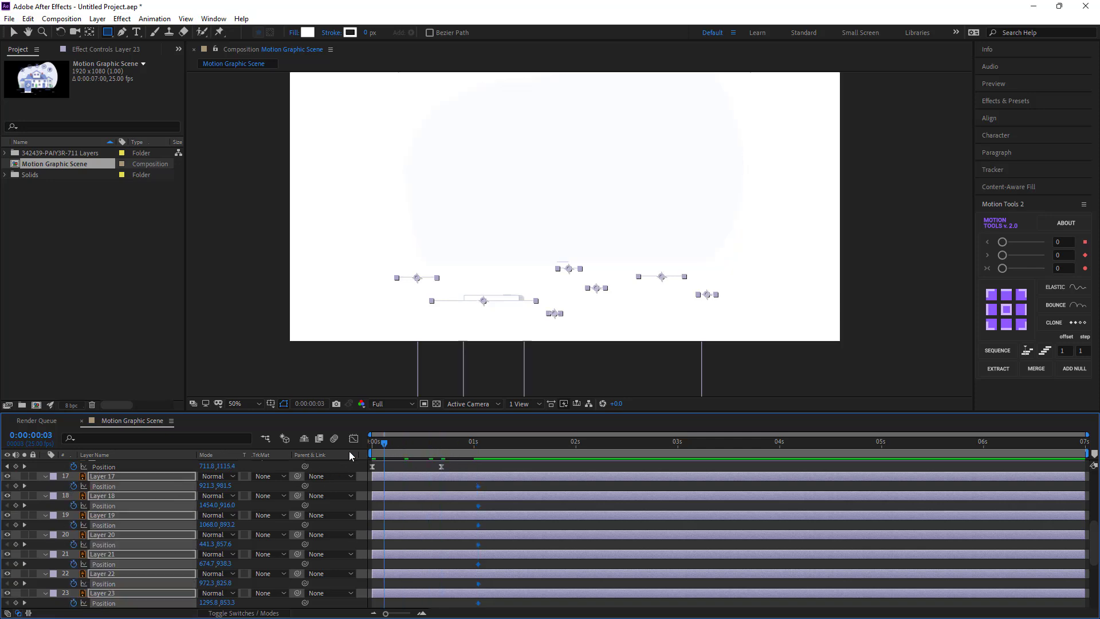
drag(204, 485, 283, 492)
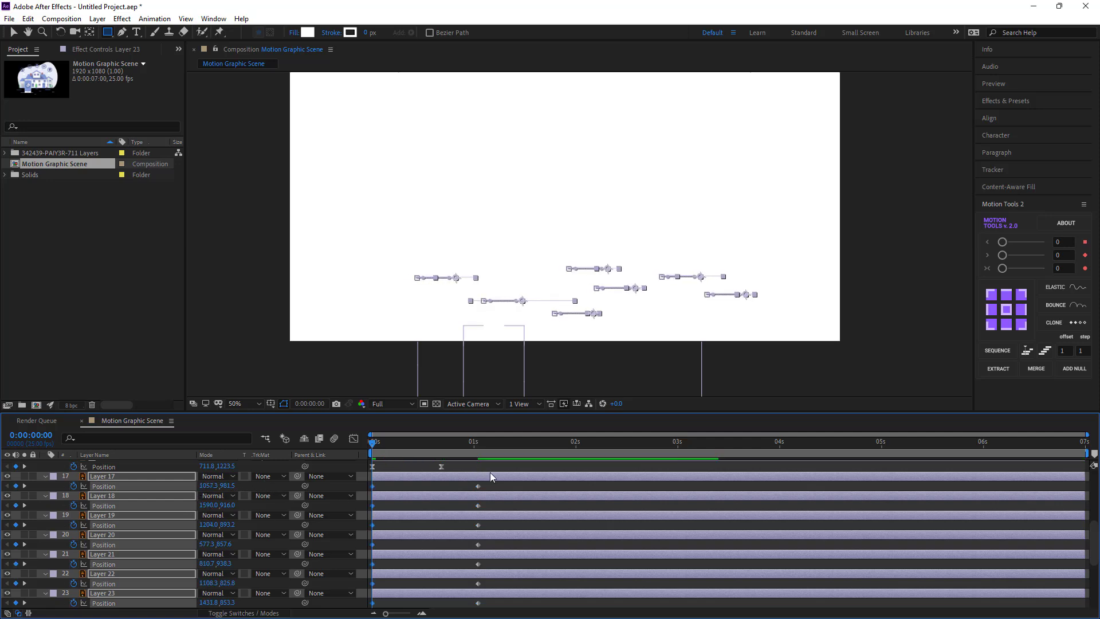
Step: Keyframe the Scale of the ground lines, Layers 17 to 23, at 100% on 0:00:01:01 and at 0% on 0:00:00:00
drag(494, 484, 342, 545)
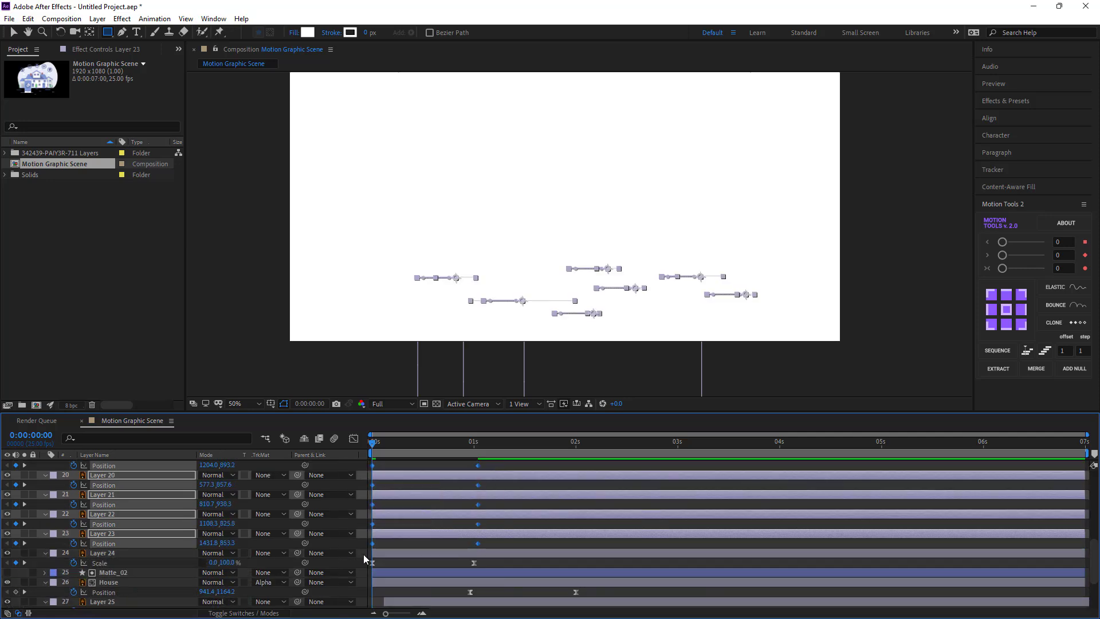
click(417, 538)
click(400, 535)
scroll(400, 535, up, 3)
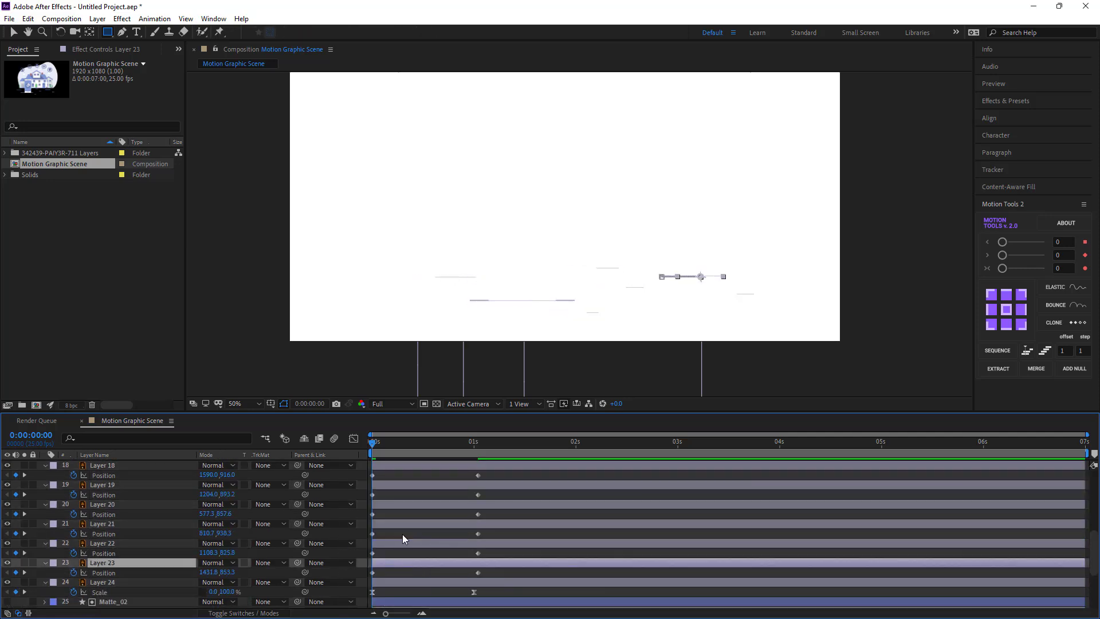
shift+click(390, 505)
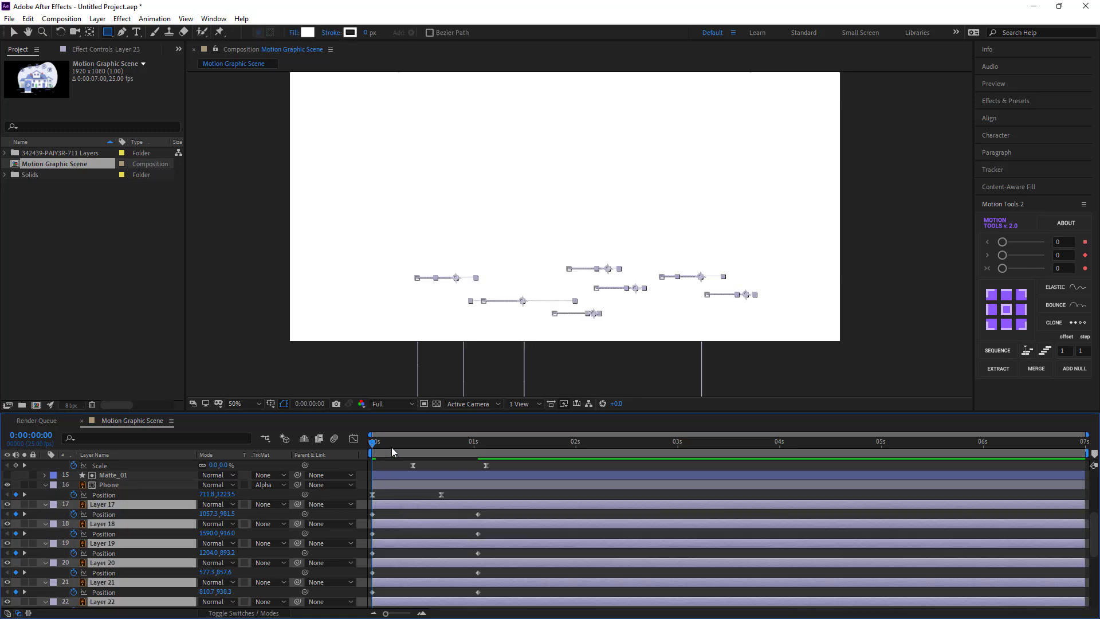
drag(392, 452, 479, 452)
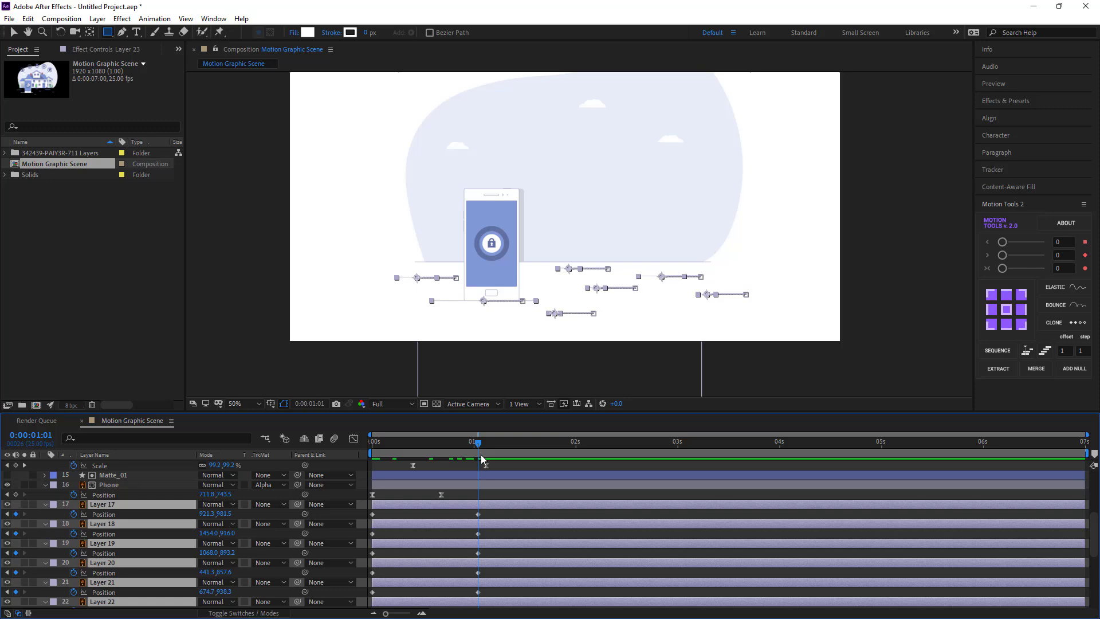
key(s)
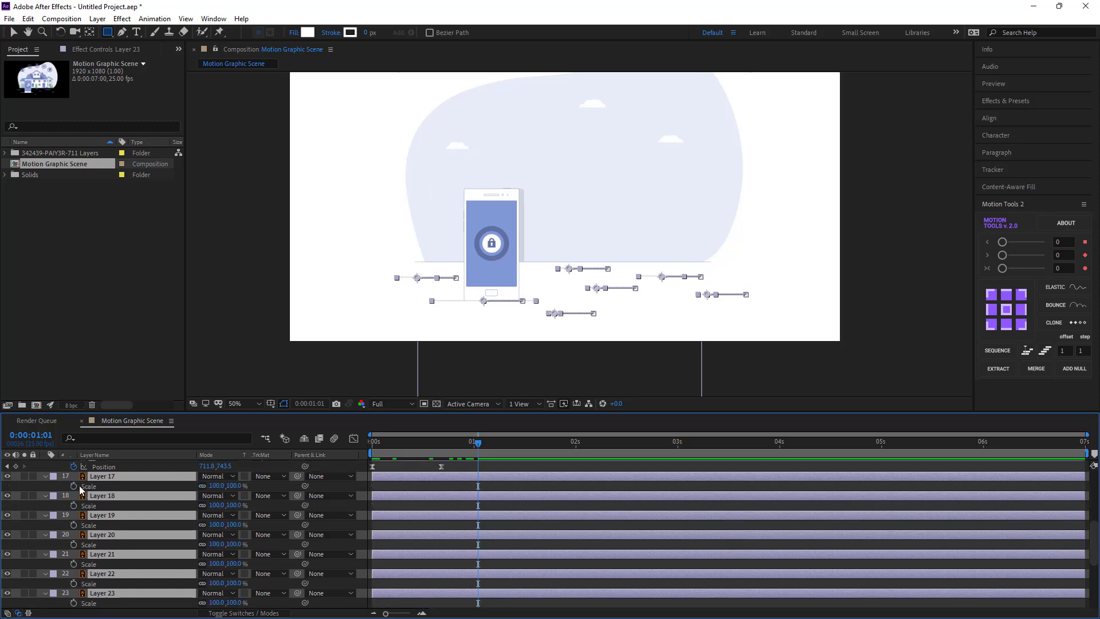
click(77, 484)
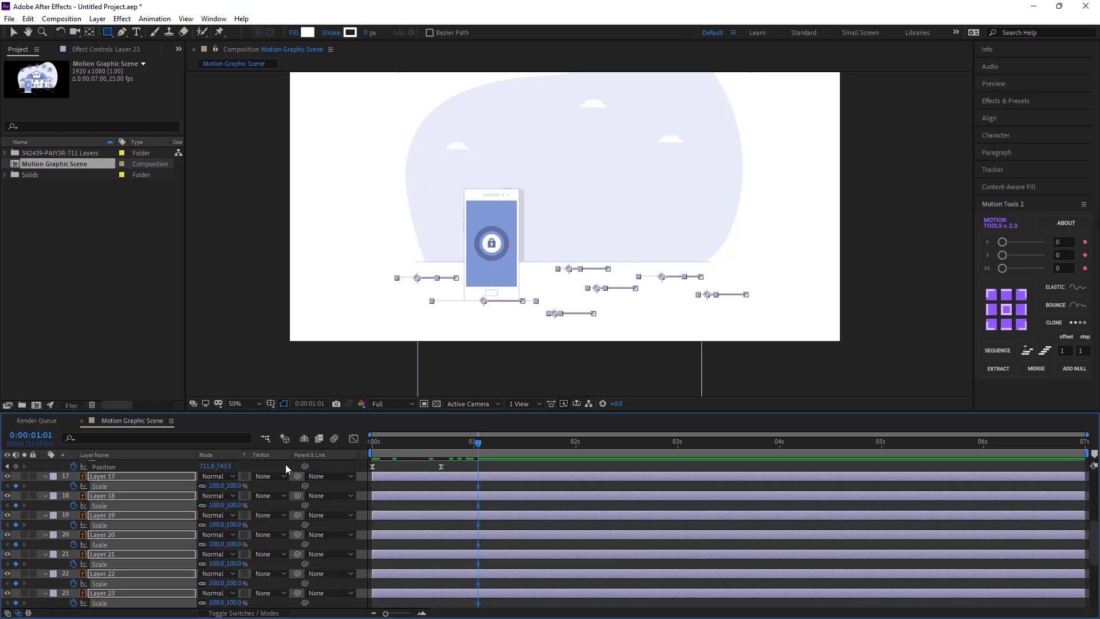
click(367, 442)
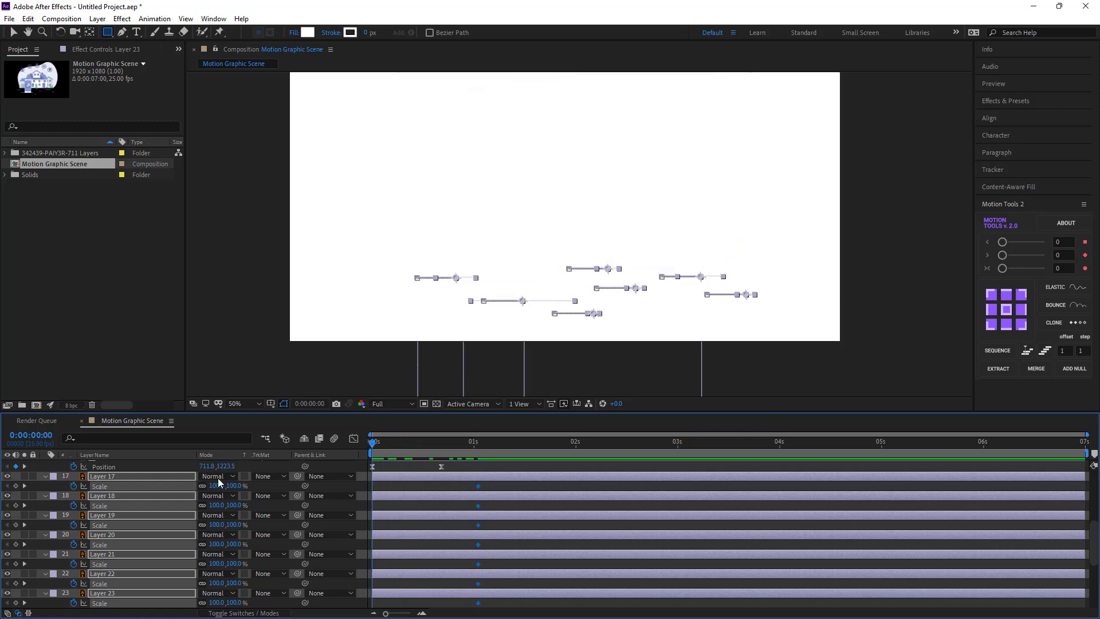
text(0)
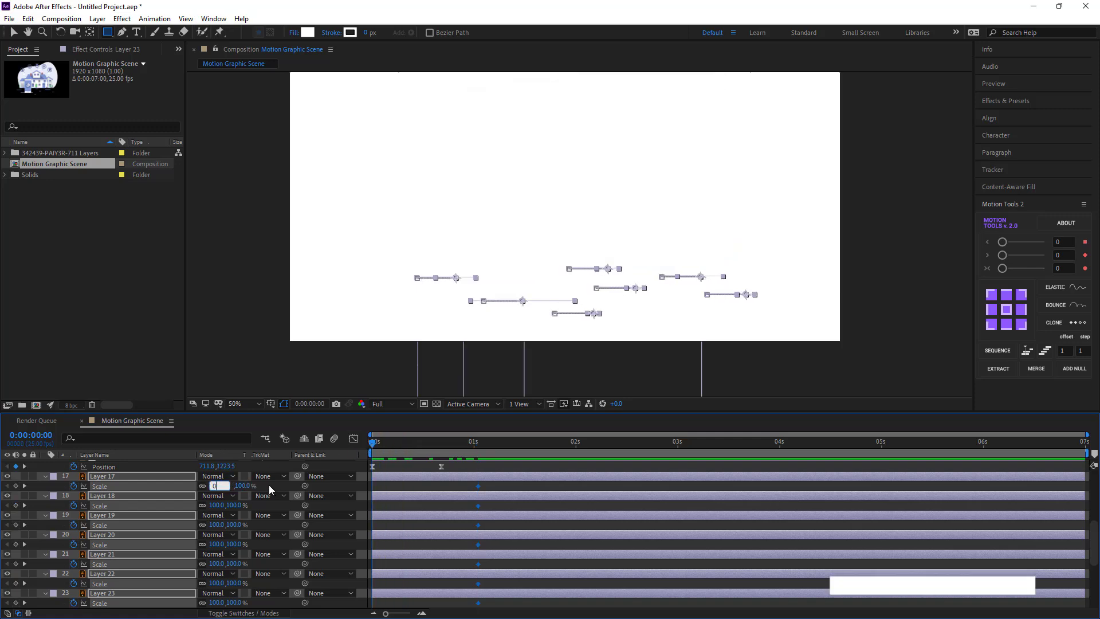
key(Return)
Step: Apply Easy Ease to all Position and Scale keyframes of Layers 17 to 23 and check their speed graph
click(434, 476)
scroll(444, 501, down, 1)
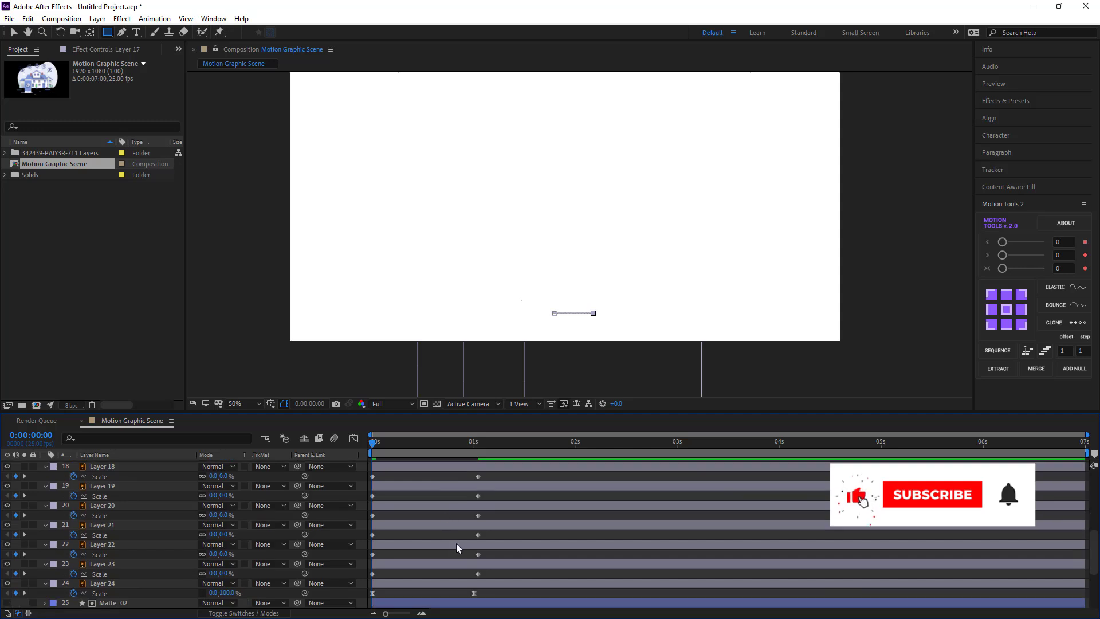
shift+click(451, 566)
key(shift+p)
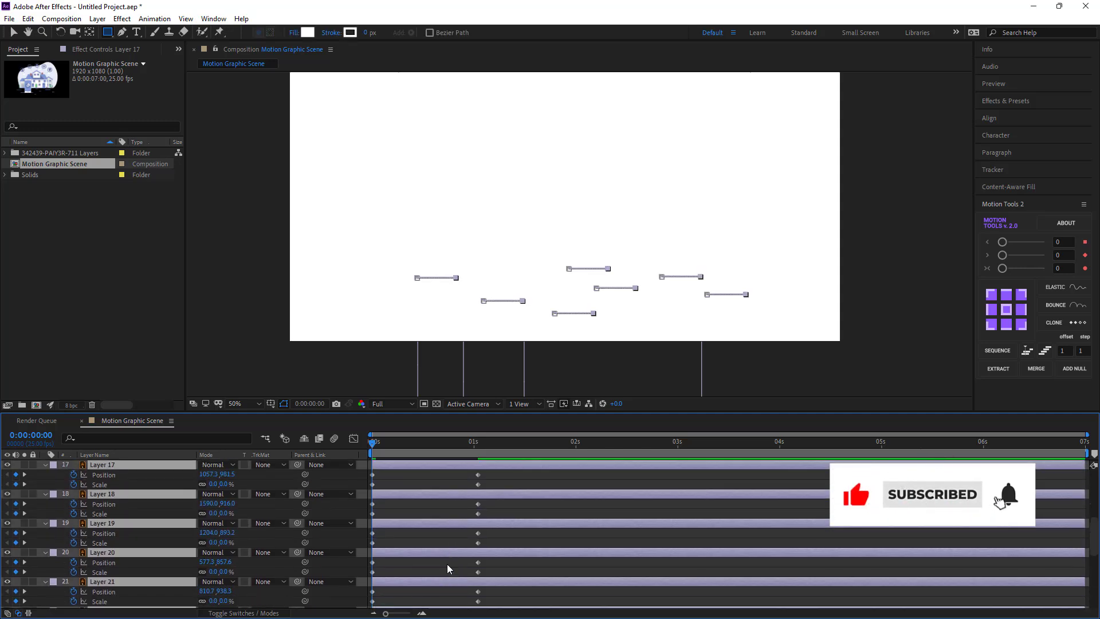
scroll(493, 512, up, 2)
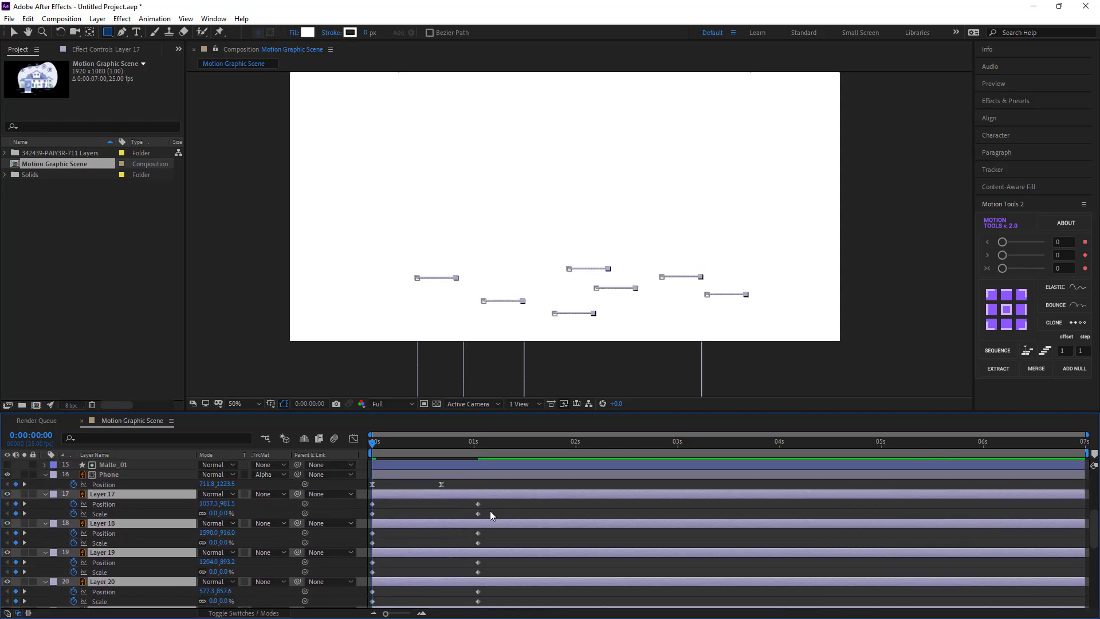
drag(490, 503, 341, 584)
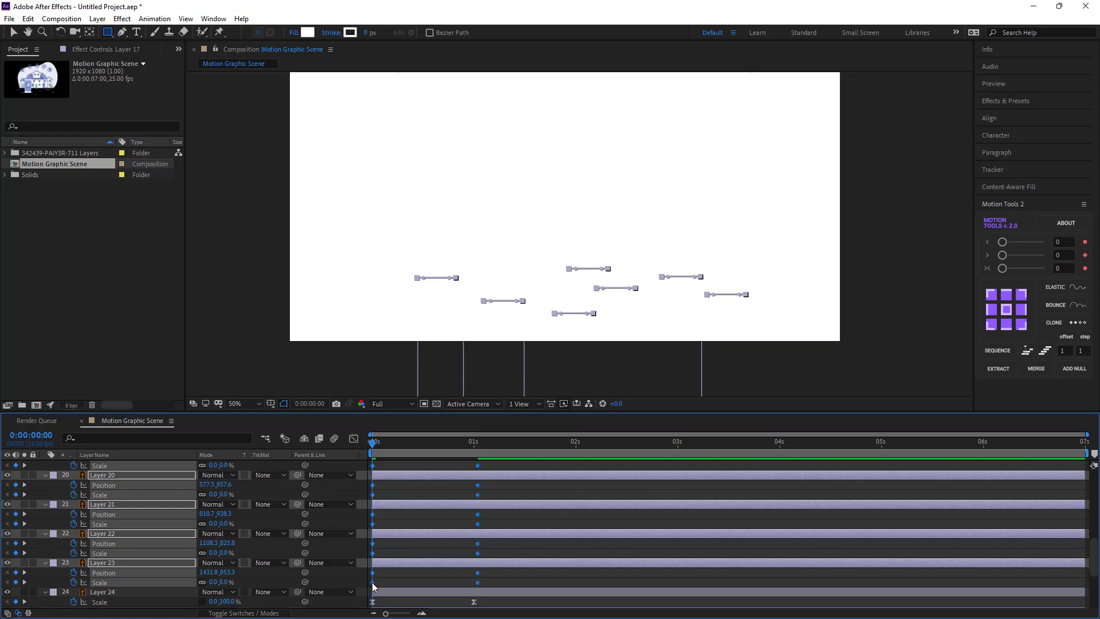
right_click(376, 583)
mouse_move(401, 574)
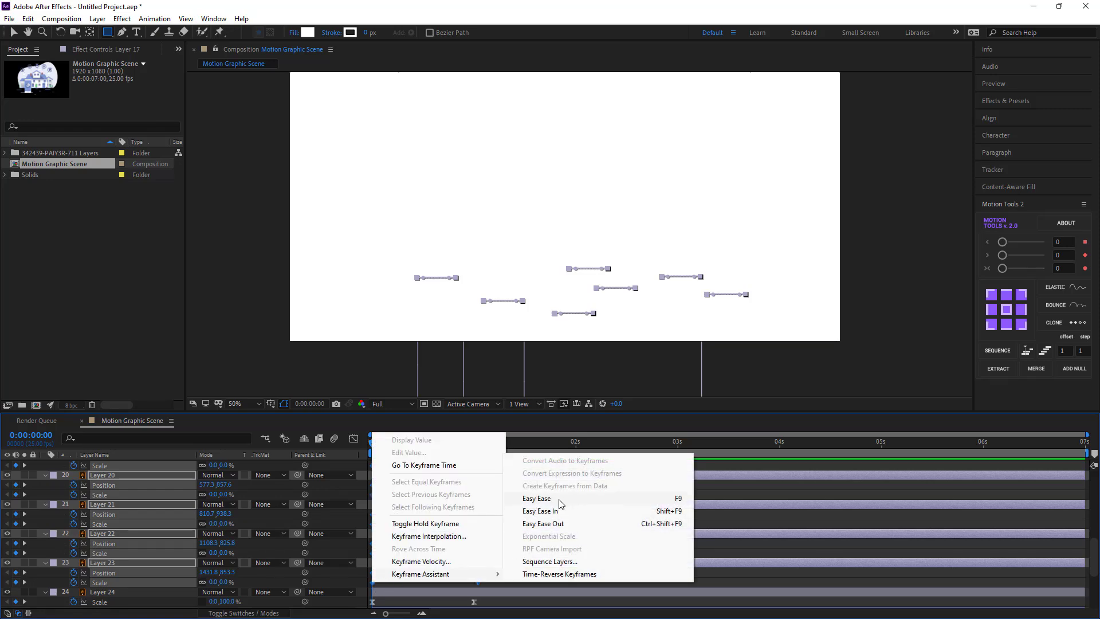
click(563, 494)
click(353, 439)
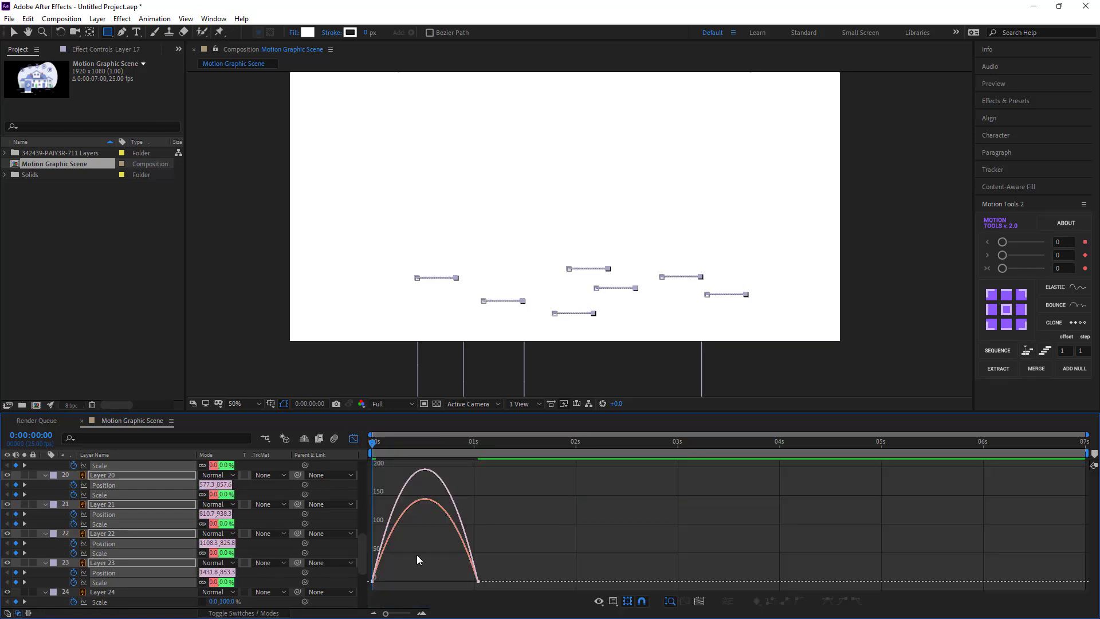
drag(357, 596, 438, 577)
key(shift+F3)
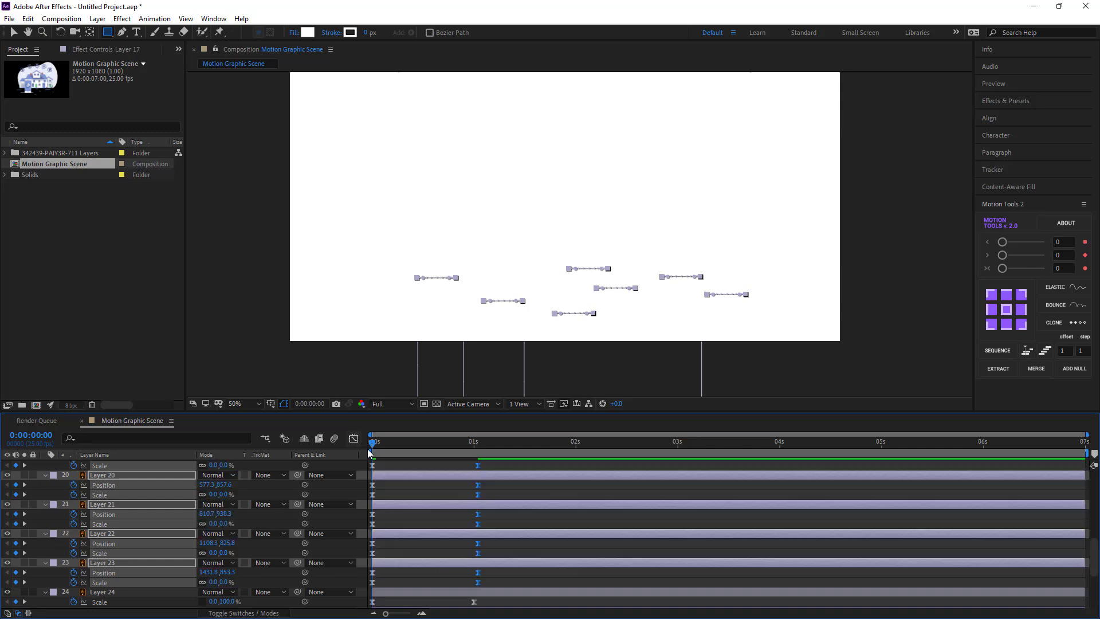
Step: Collapse the keyframed properties of all layers and preview the whole animation from the start
click(411, 521)
scroll(410, 521, up, 12)
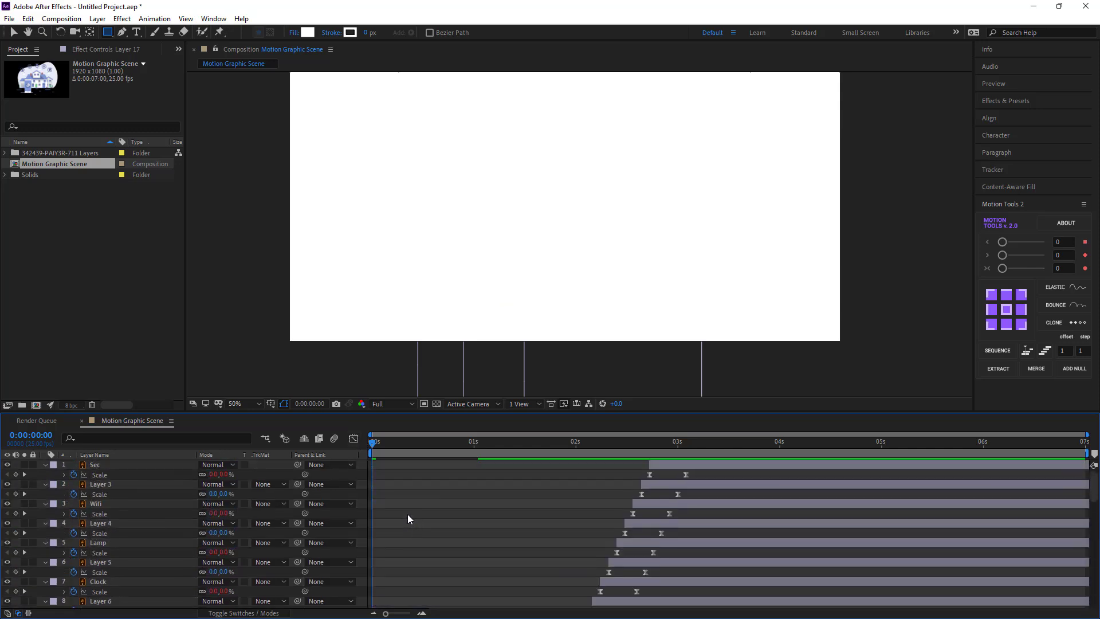
key(u)
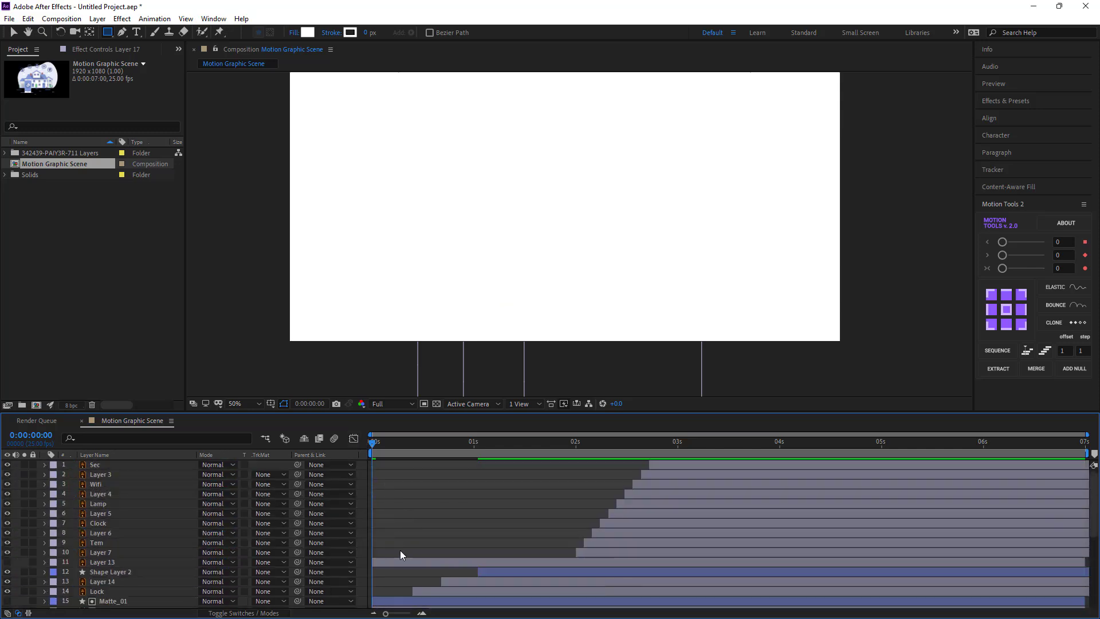
key(space)
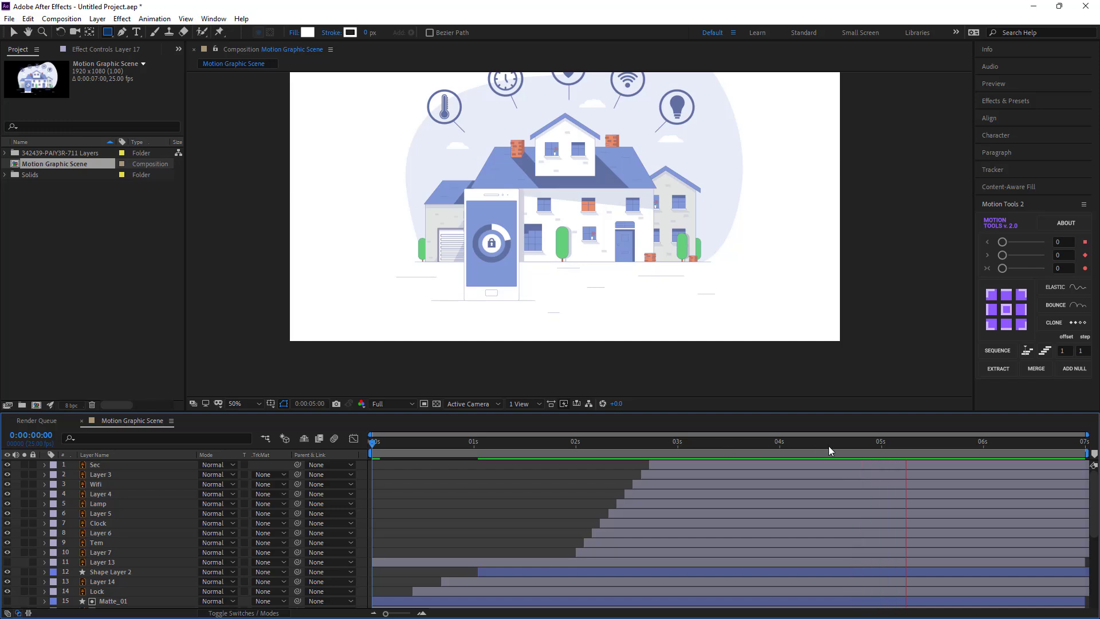
Step: End the work area at 0:00:04:18 and preview the scene from the start within it
click(851, 446)
key(n)
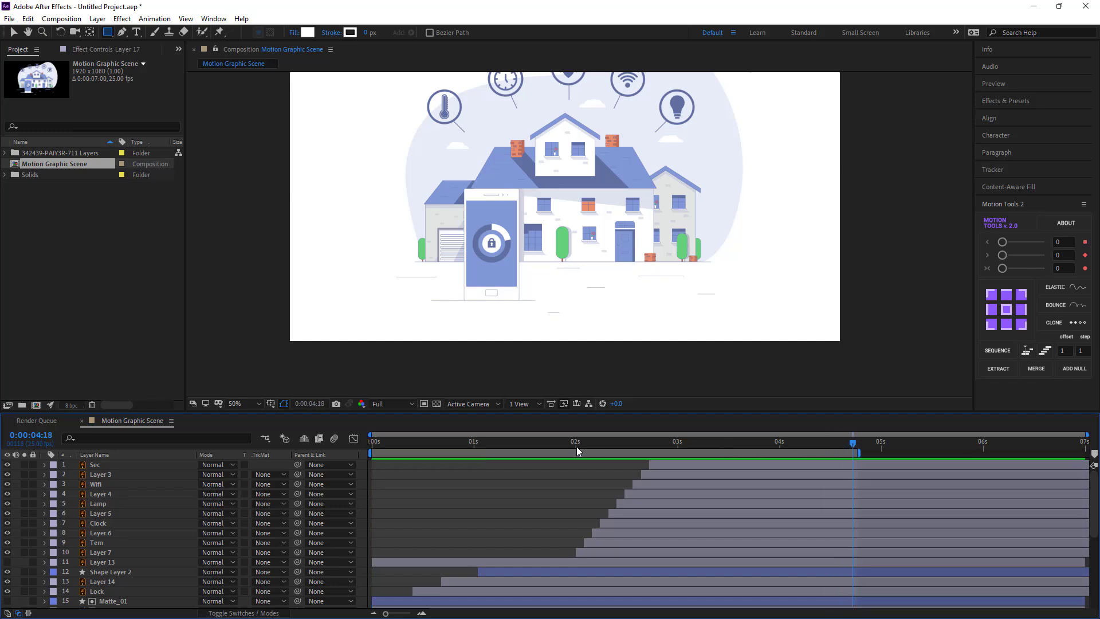
drag(519, 446, 347, 453)
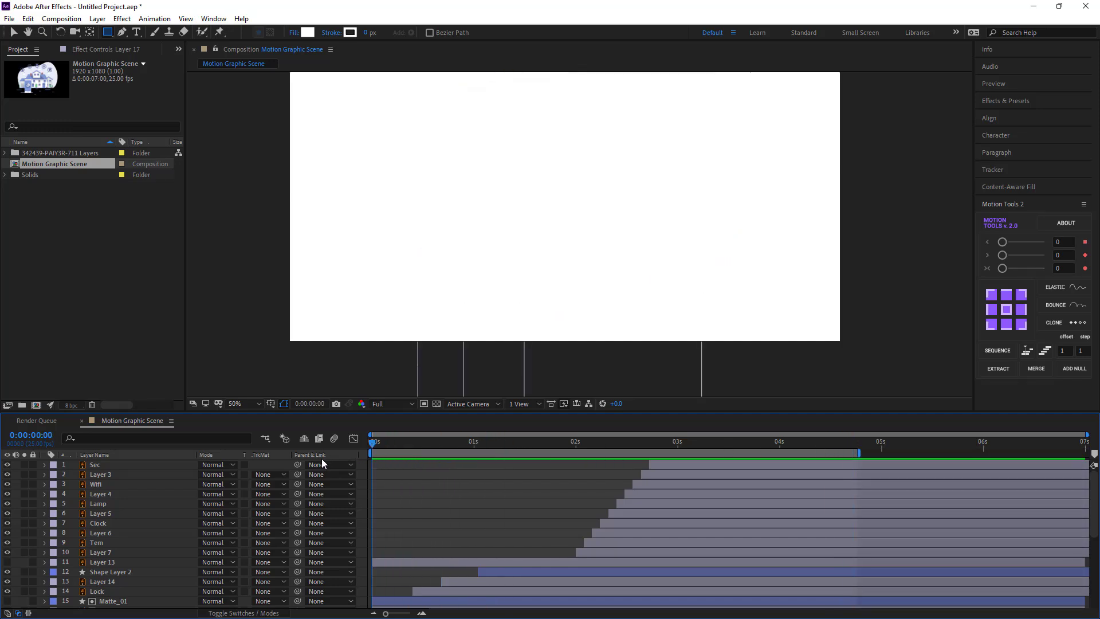
key(space)
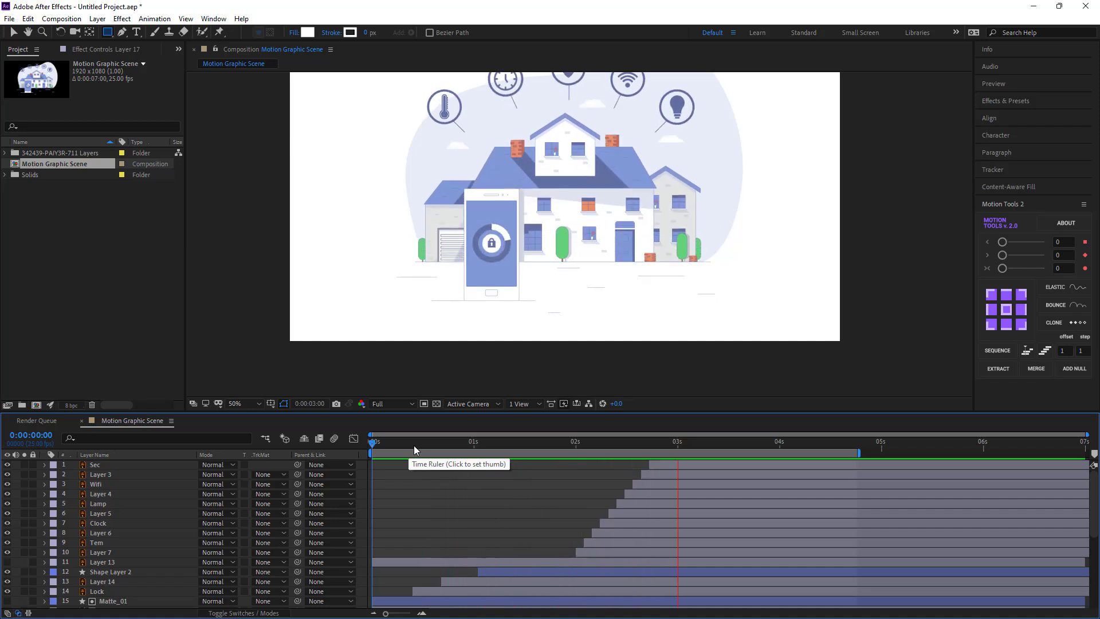
drag(414, 445, 479, 450)
click(394, 562)
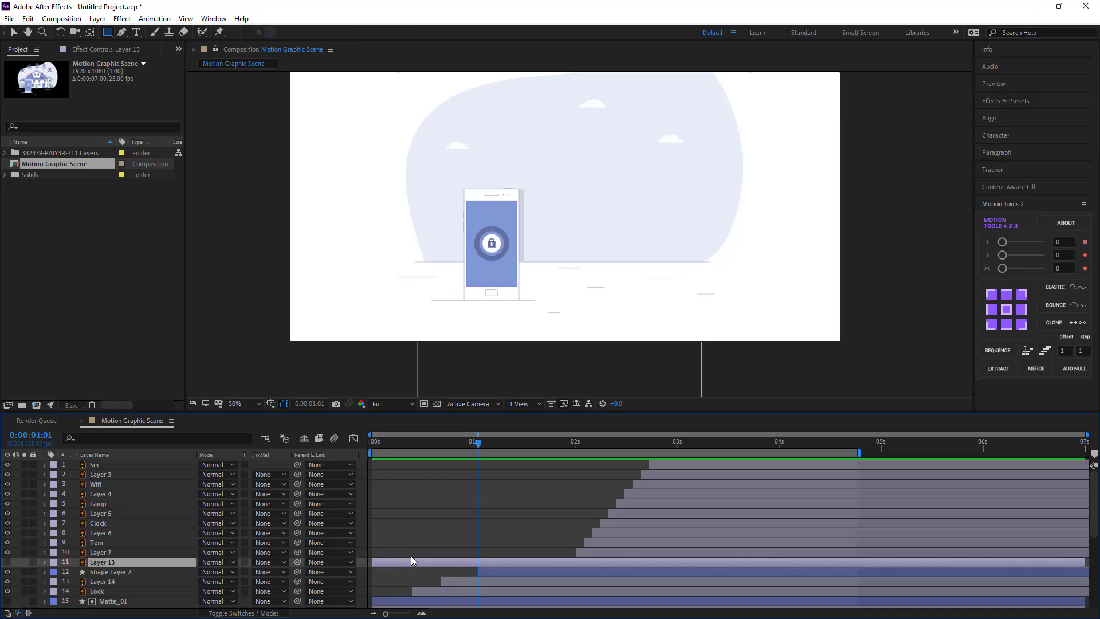
click(400, 530)
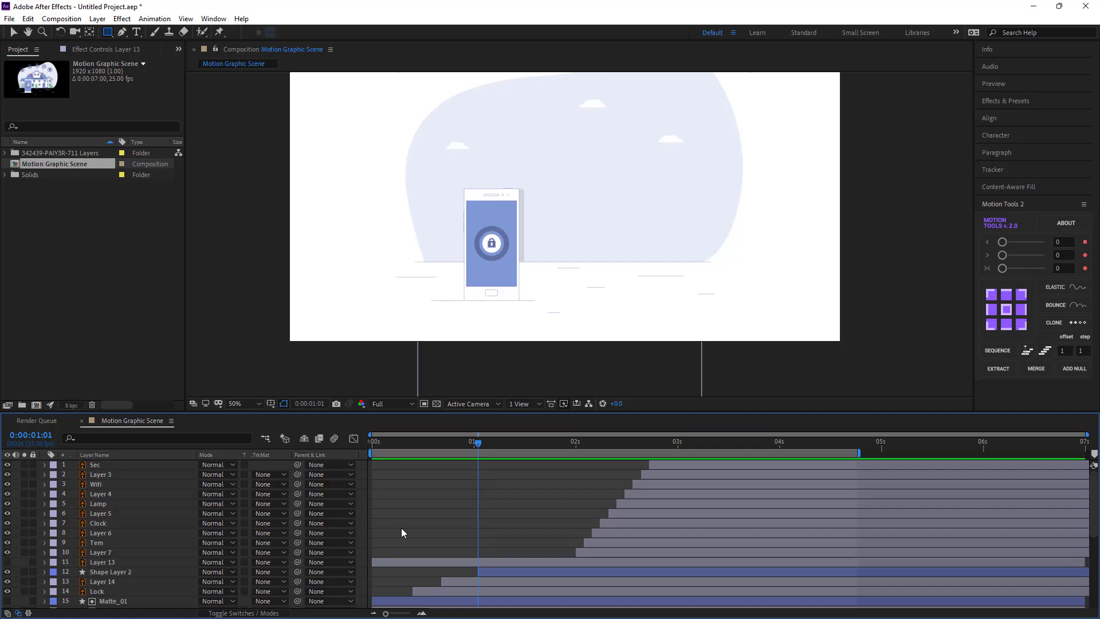
Step: Add a null object at the top of the Motion Graphic Scene layer stack
drag(372, 451, 708, 452)
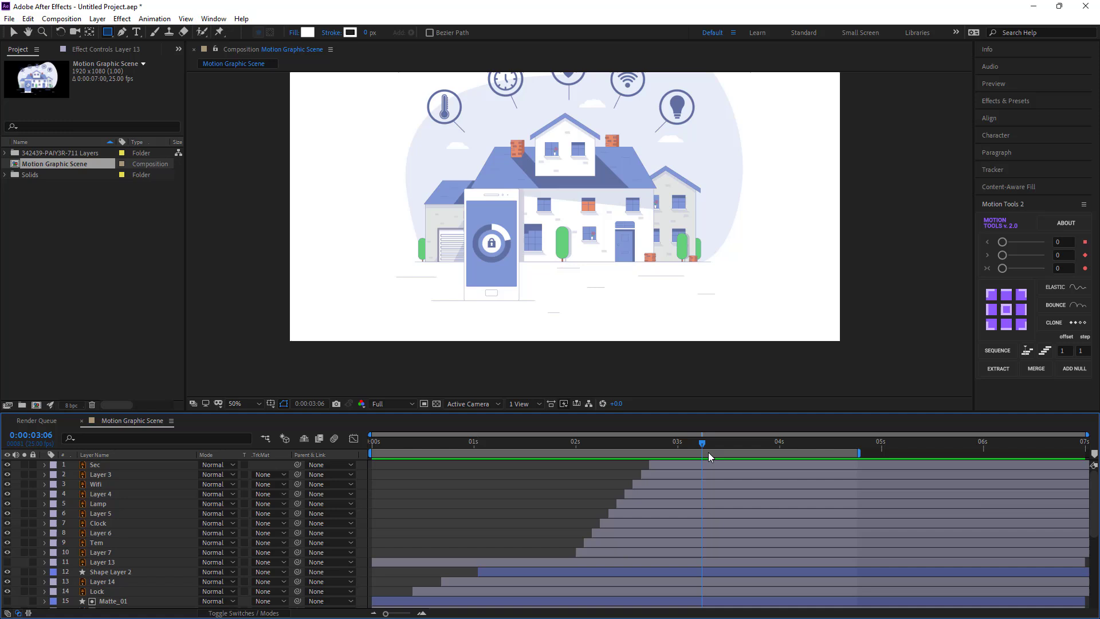
click(97, 19)
mouse_move(149, 32)
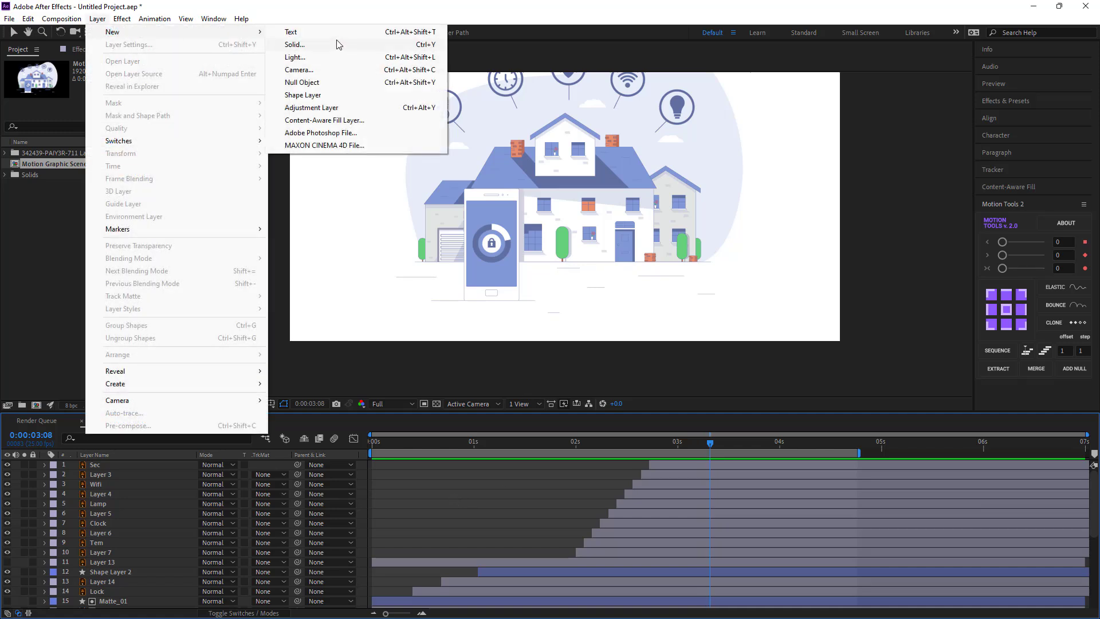
click(302, 82)
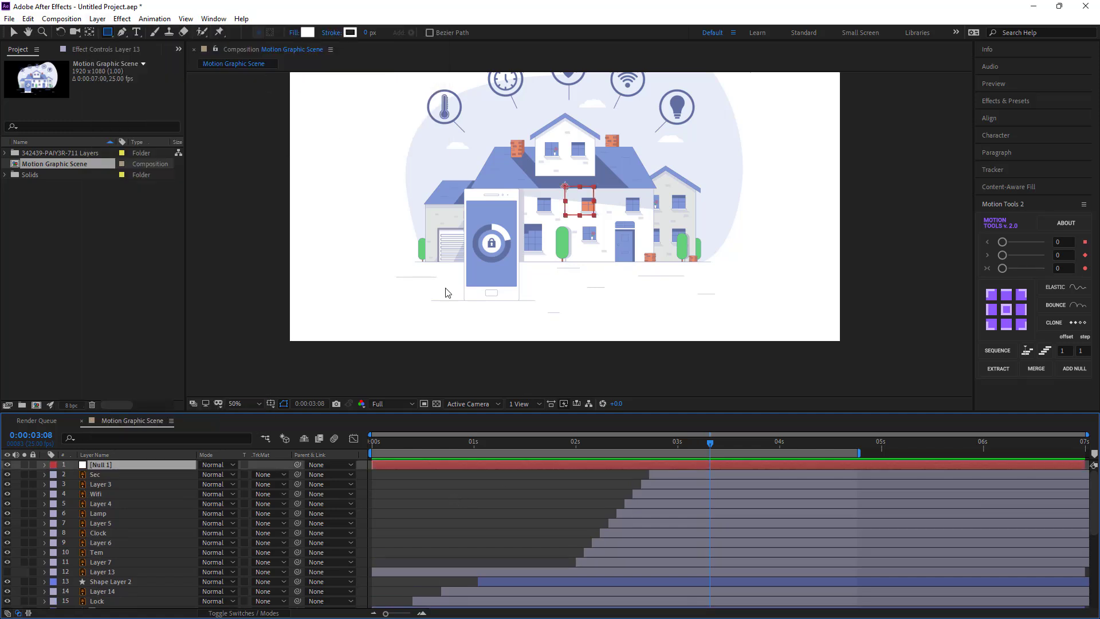
Step: Parent every layer from Sec down to BACKGROUND to Null 1, leaving out the BG solid
click(89, 474)
scroll(105, 528, down, 6)
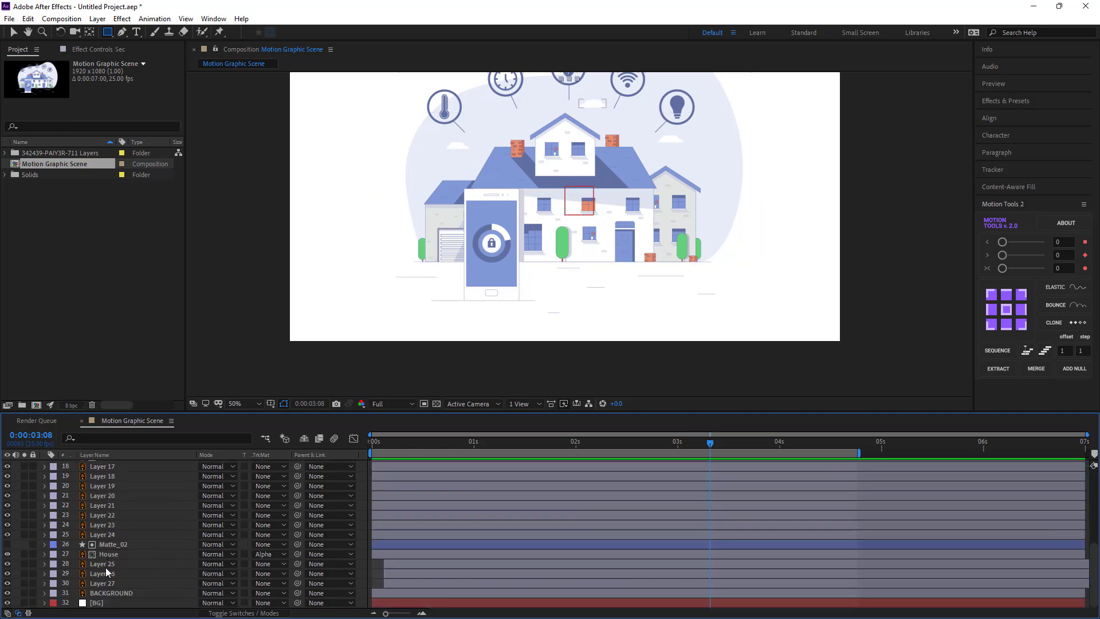
click(103, 594)
scroll(104, 544, up, 5)
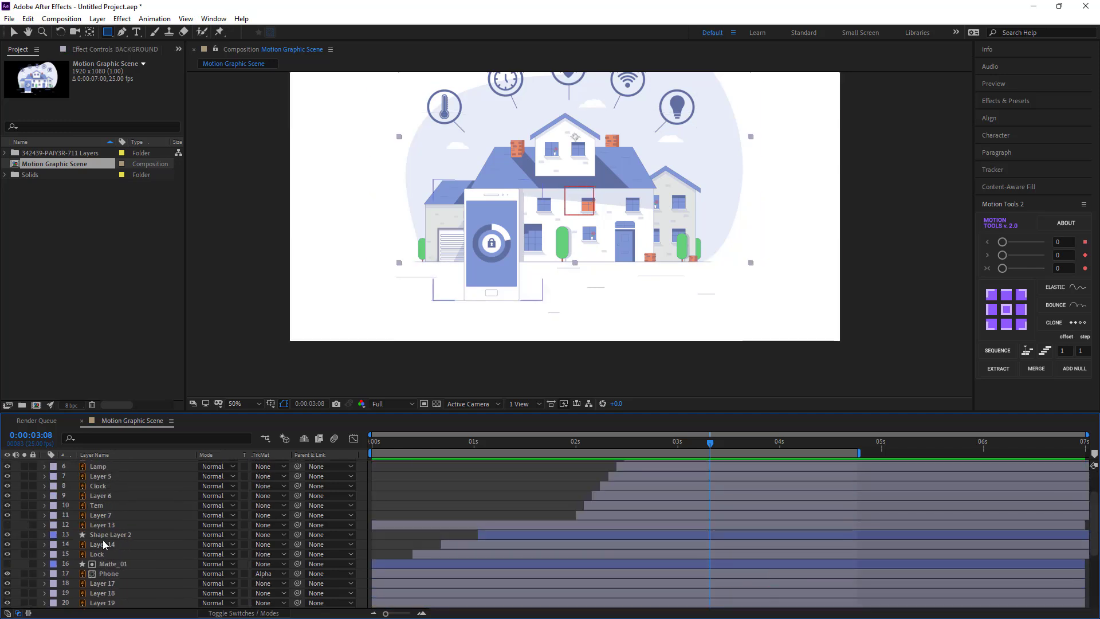
scroll(103, 524, up, 2)
shift+click(97, 475)
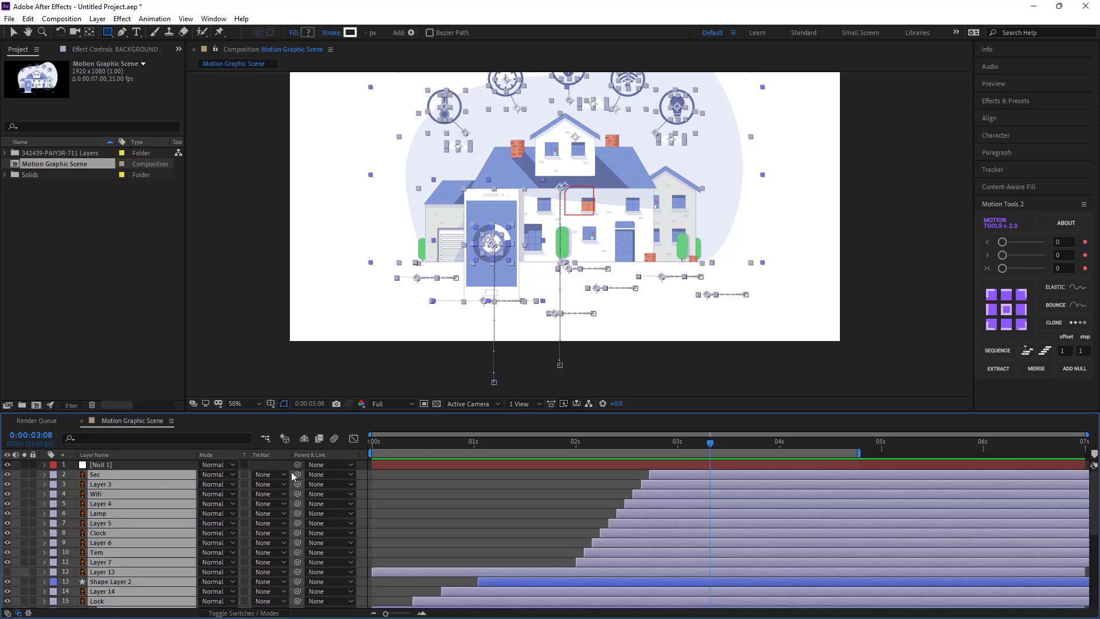
drag(297, 475, 103, 465)
click(418, 486)
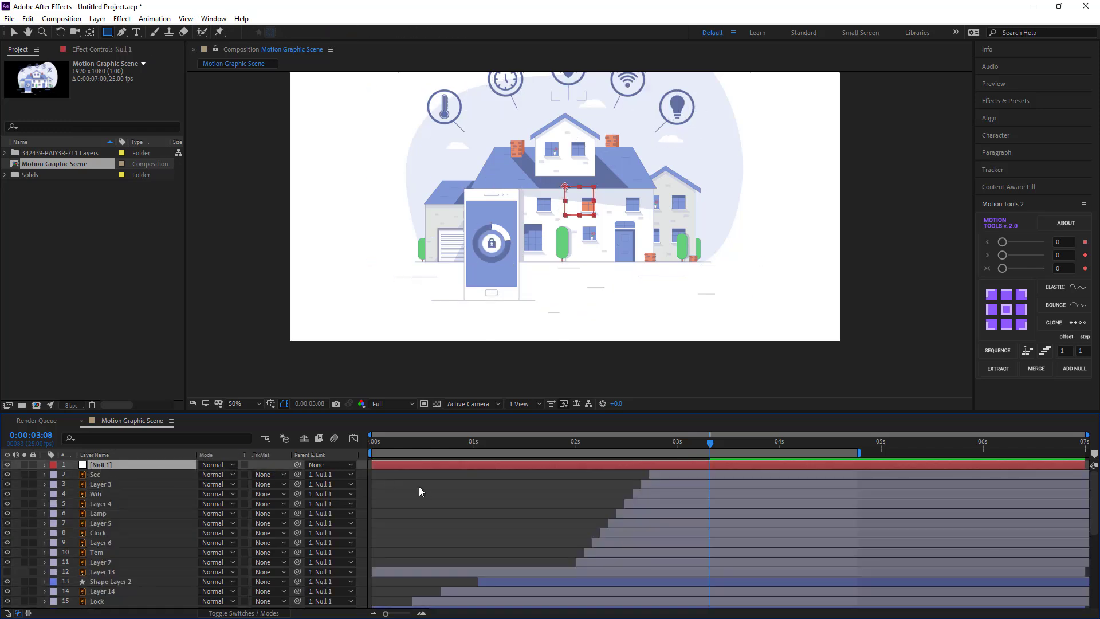
Step: Keyframe Null 1's Position at 960, 540 on 0:00:00:06 and at 960, 822 on 0:00:00:00
click(414, 442)
drag(414, 442, 397, 447)
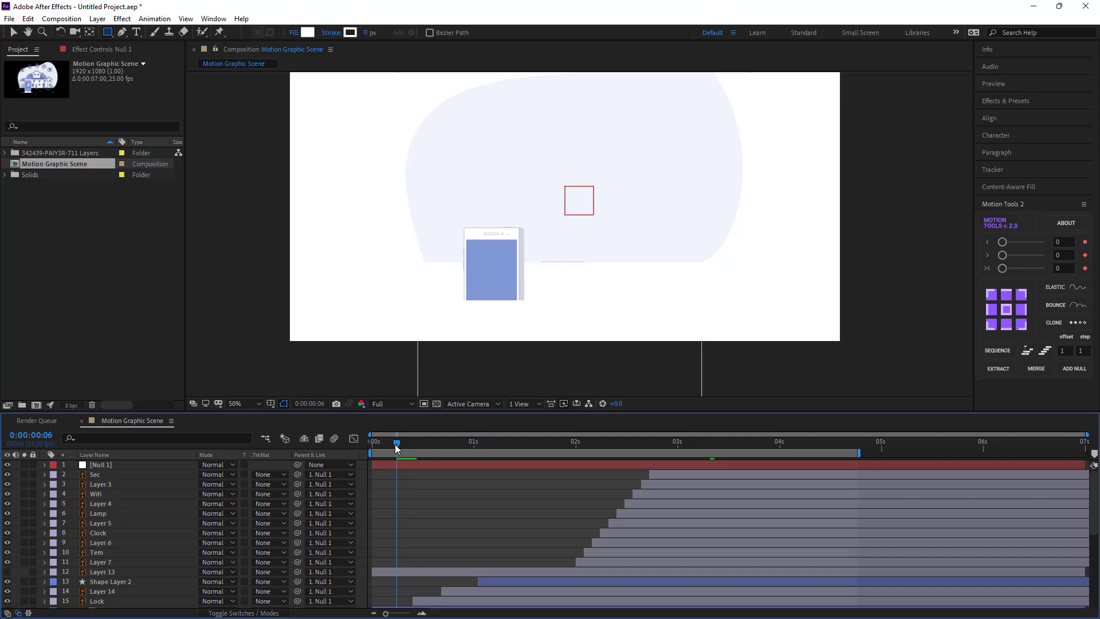
click(109, 464)
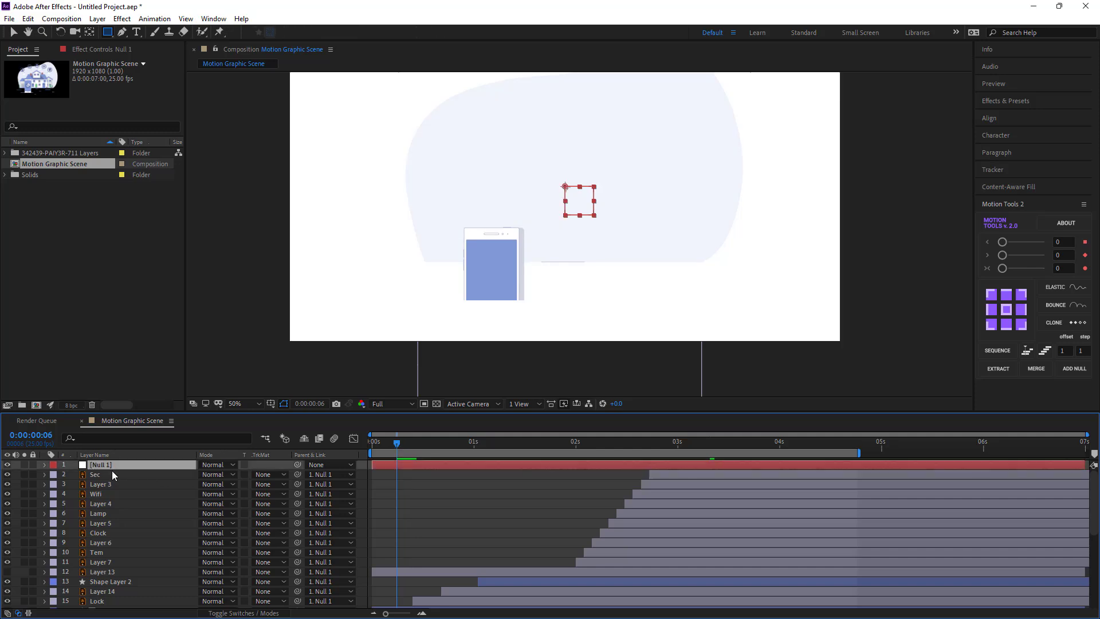
key(p)
click(74, 475)
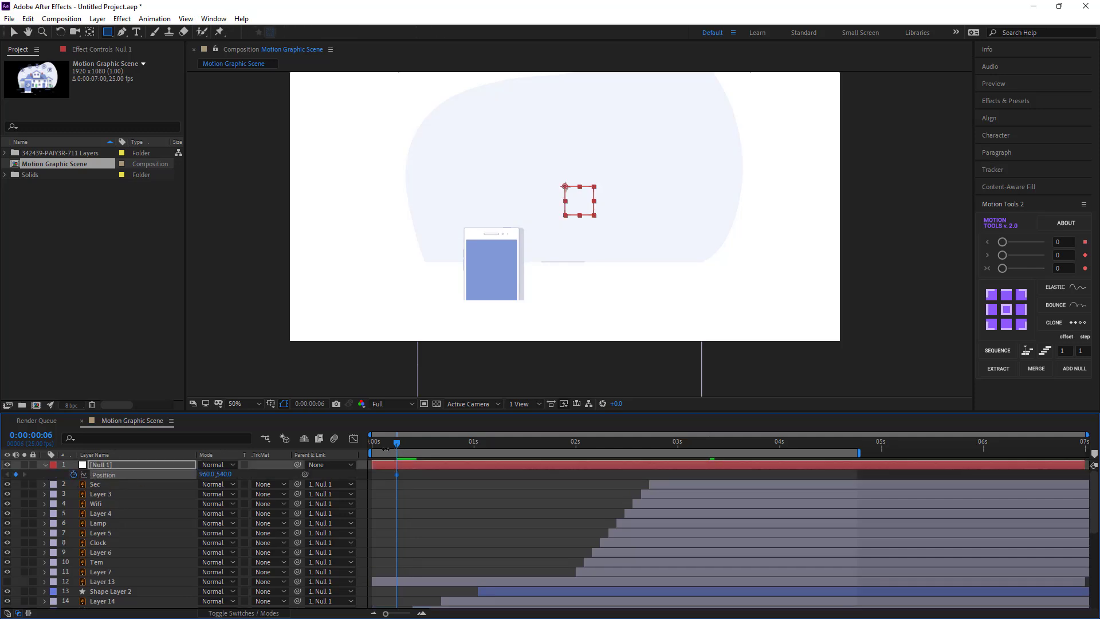
drag(397, 449, 372, 449)
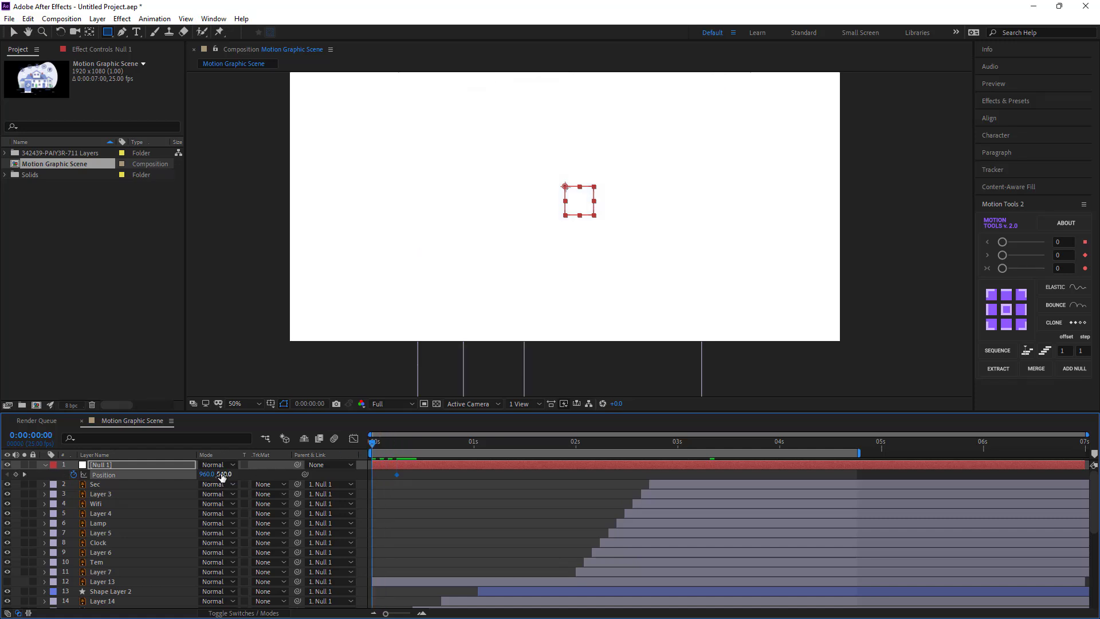
drag(221, 477, 400, 480)
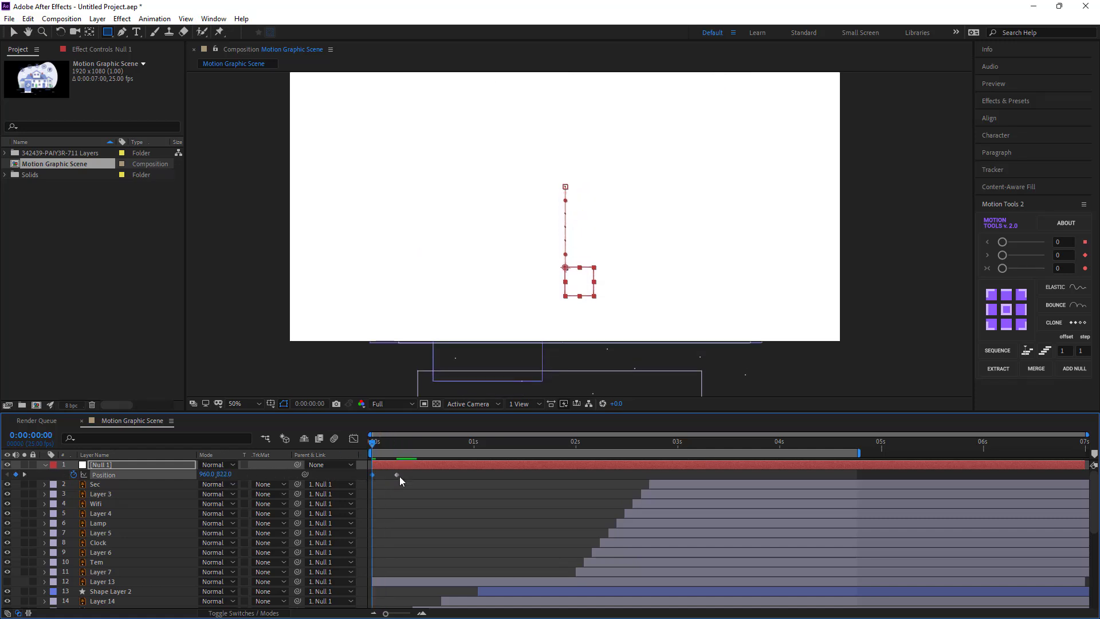
Step: Move Null 1's second Position keyframe to about 0:00:00:12 and apply Easy Ease to both keyframes
click(435, 476)
click(373, 474)
right_click(372, 475)
mouse_move(450, 470)
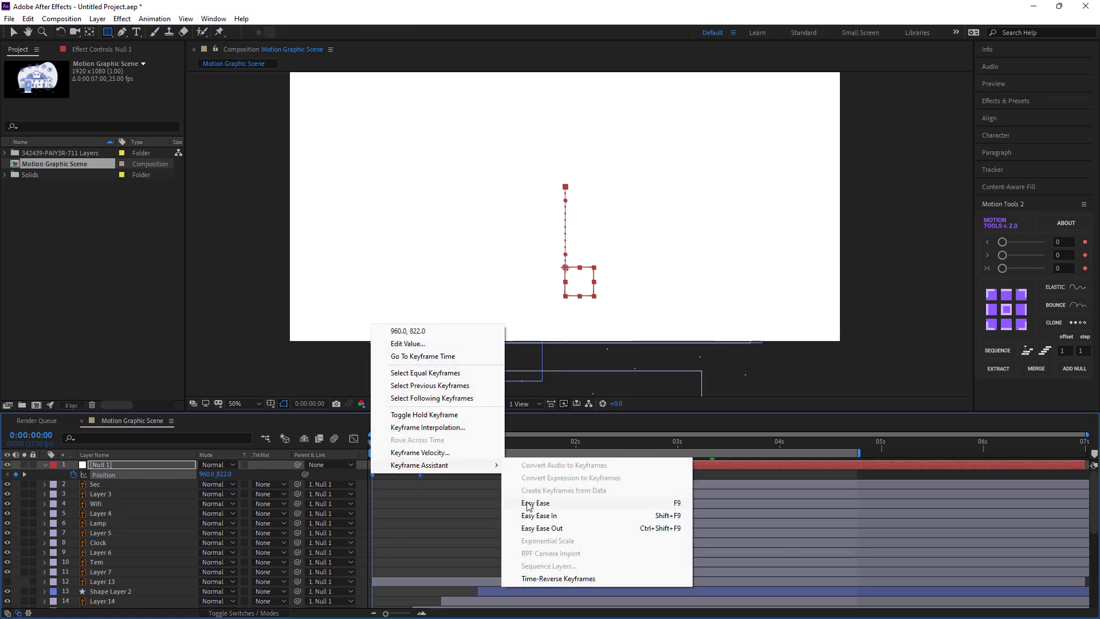
click(527, 504)
Step: Reshape Null 1's Position speed graph to peak early and slow gradually into the second keyframe, and preview the motion
click(353, 438)
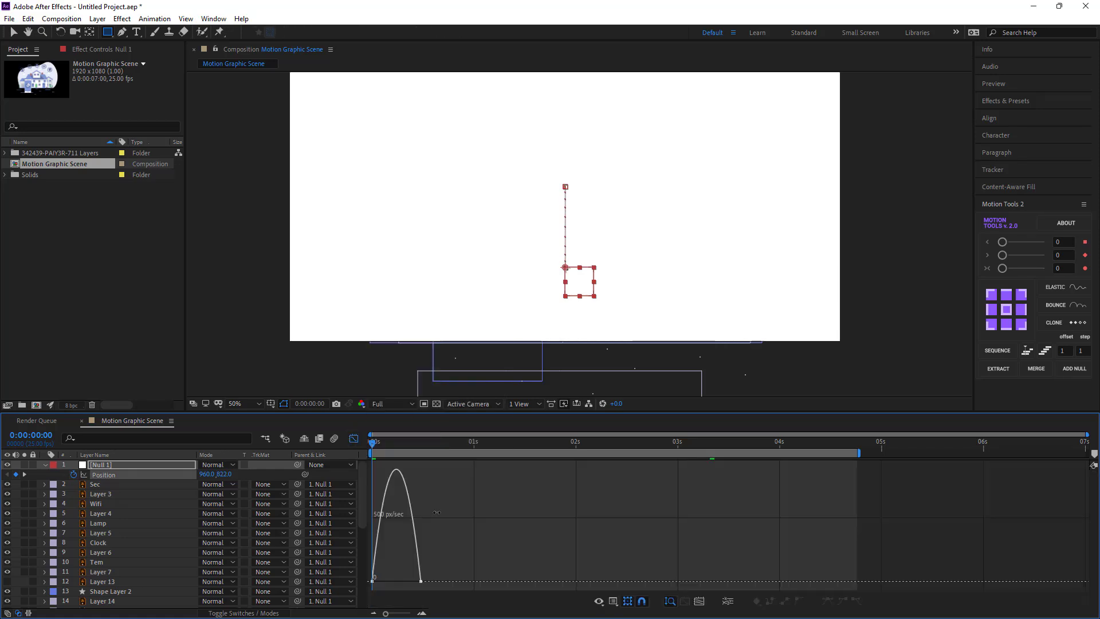
click(421, 581)
drag(405, 581, 384, 583)
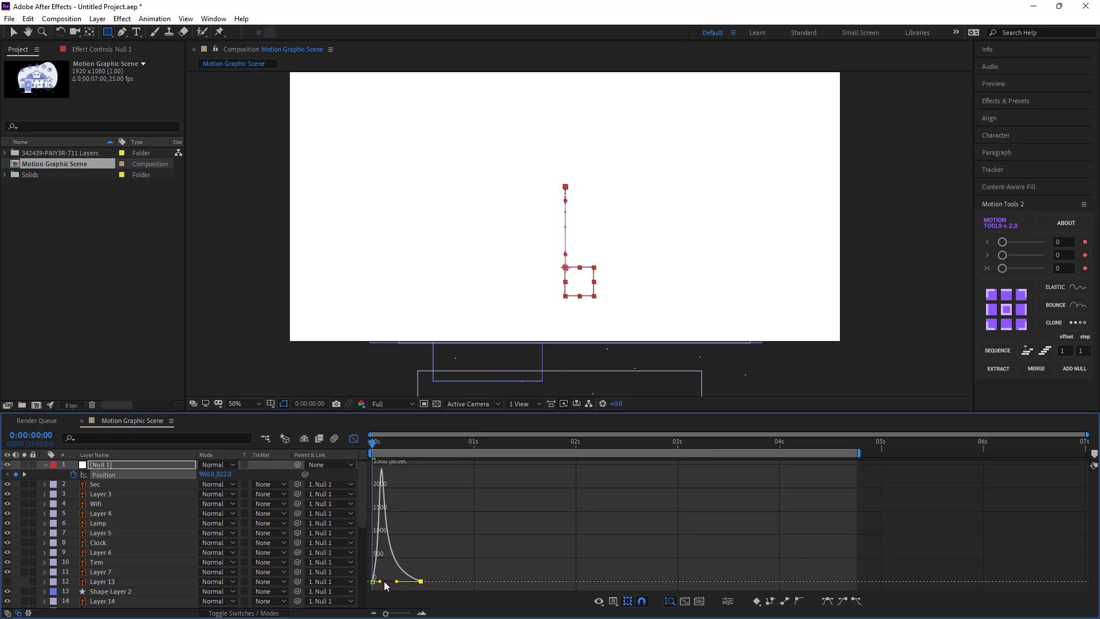
key(space)
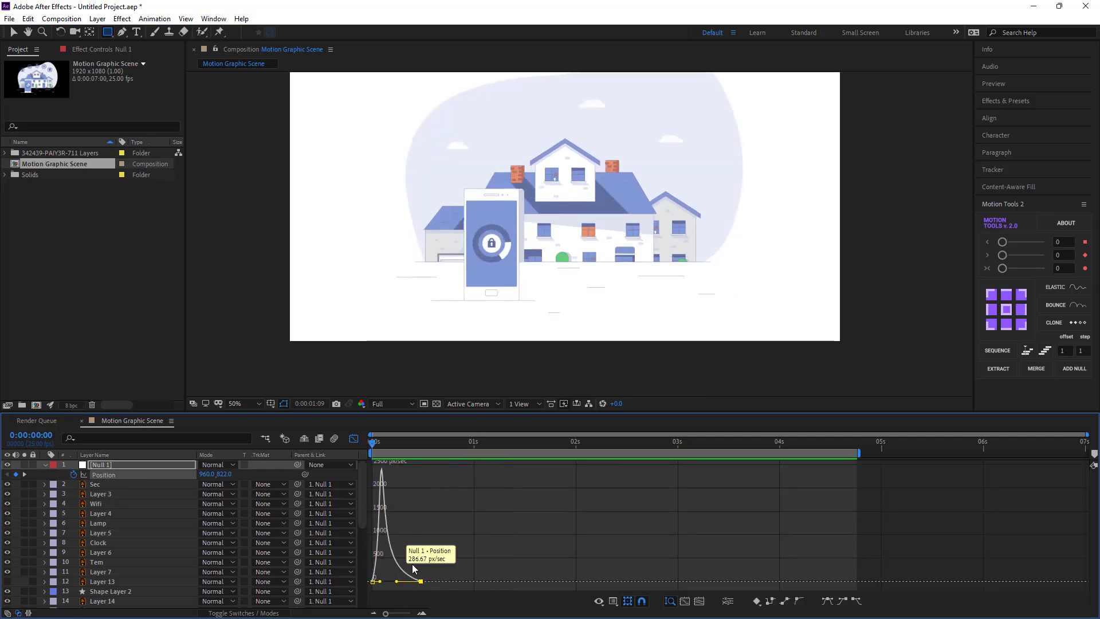
key(space)
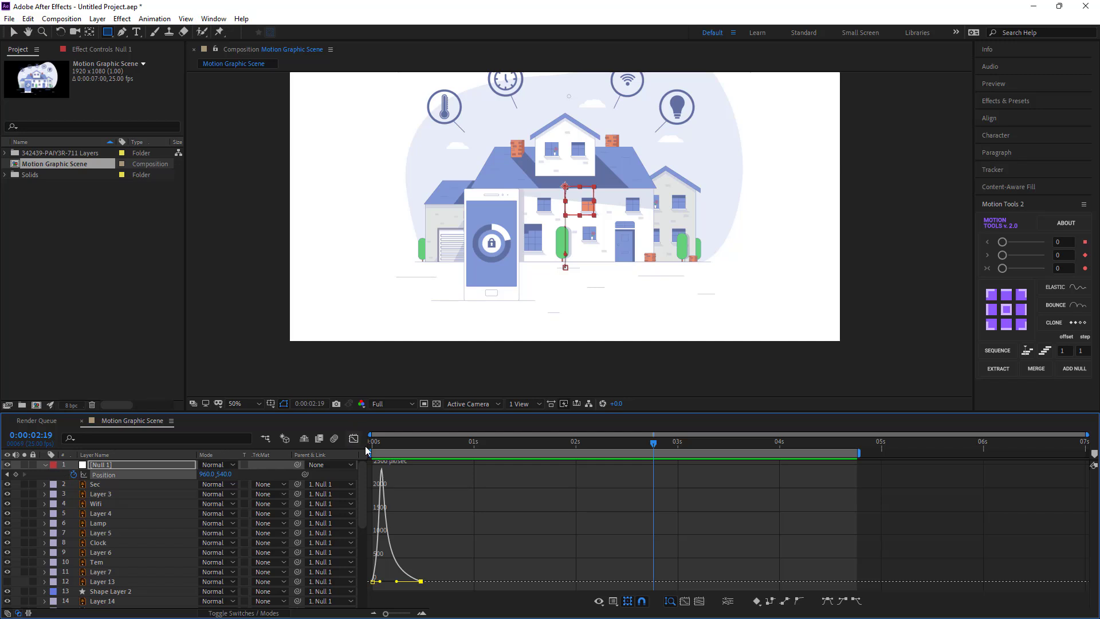
Step: Hold Null 1's Position with a keyframe at 0:00:03:22, and move the null rightward out of frame at 0:00:04:15
click(353, 438)
drag(661, 443, 768, 449)
click(16, 475)
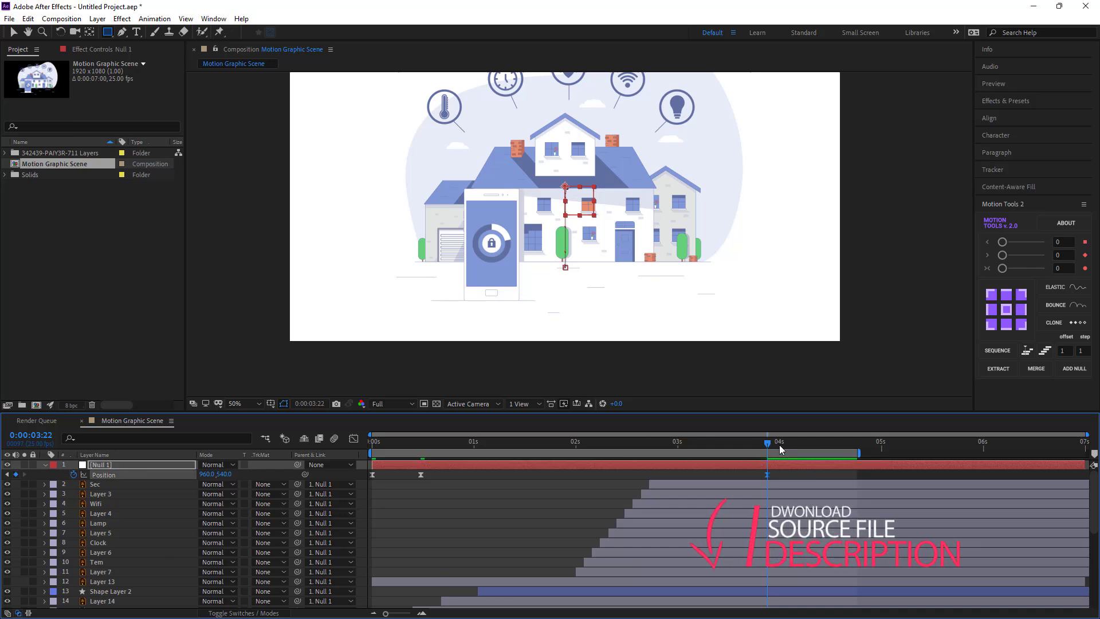
drag(836, 449, 839, 449)
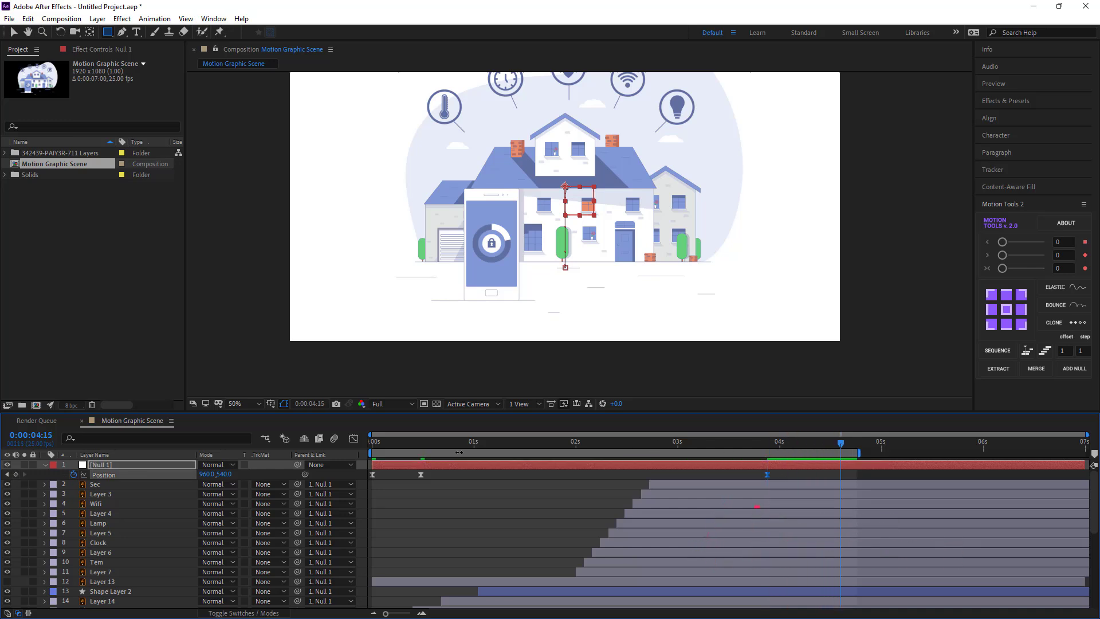
drag(342, 472, 573, 472)
key(u)
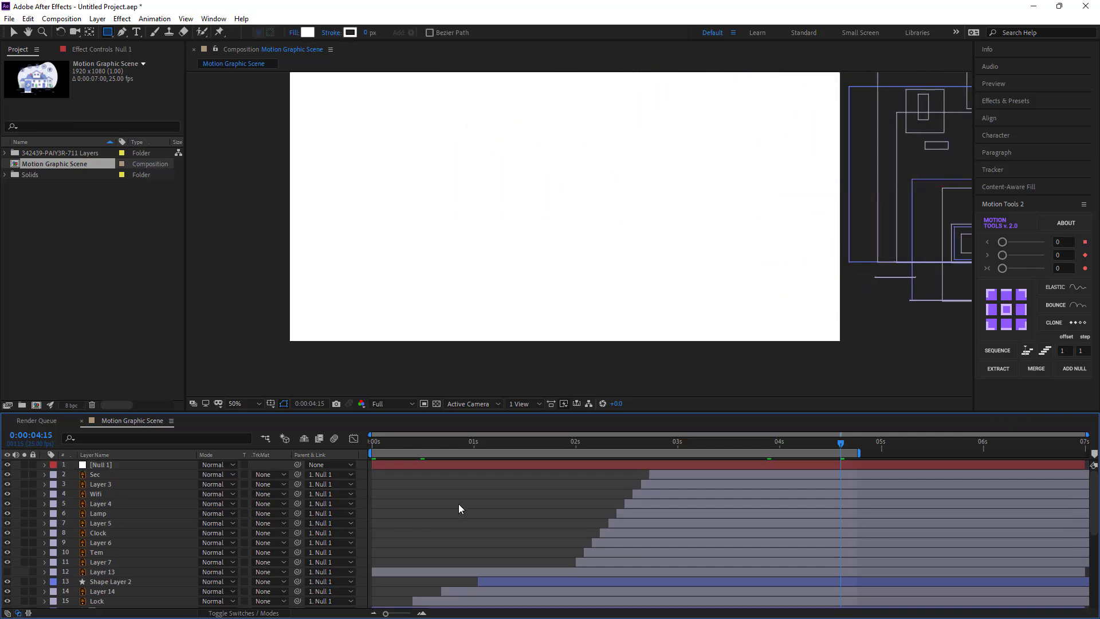
Step: Preview the Motion Graphic Scene from the start to check the null-driven motion
key(Home)
key(space)
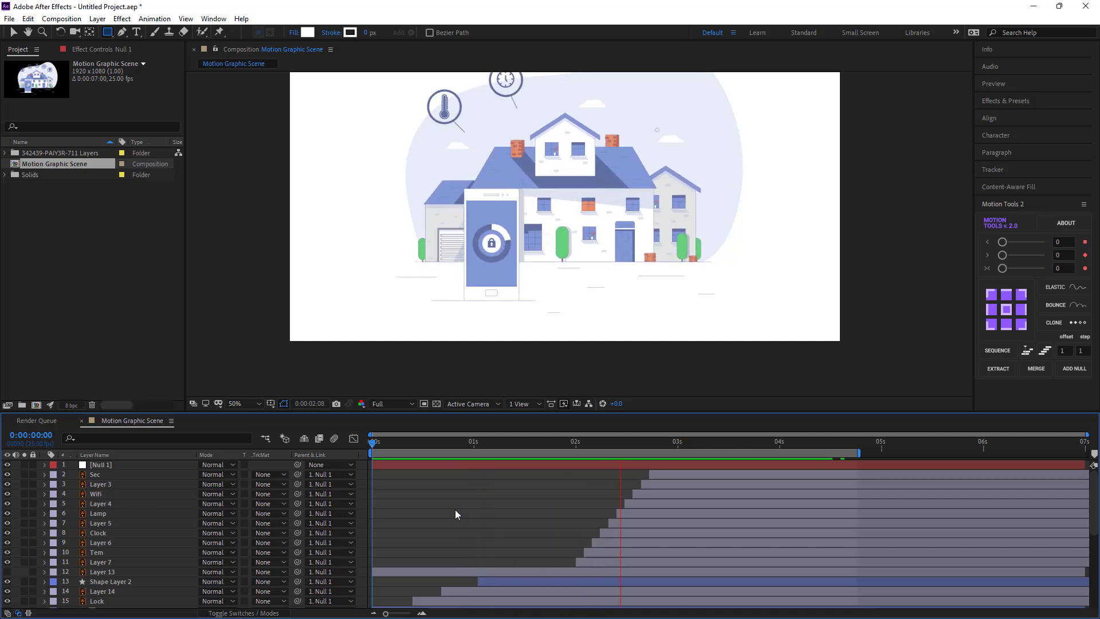
key(space)
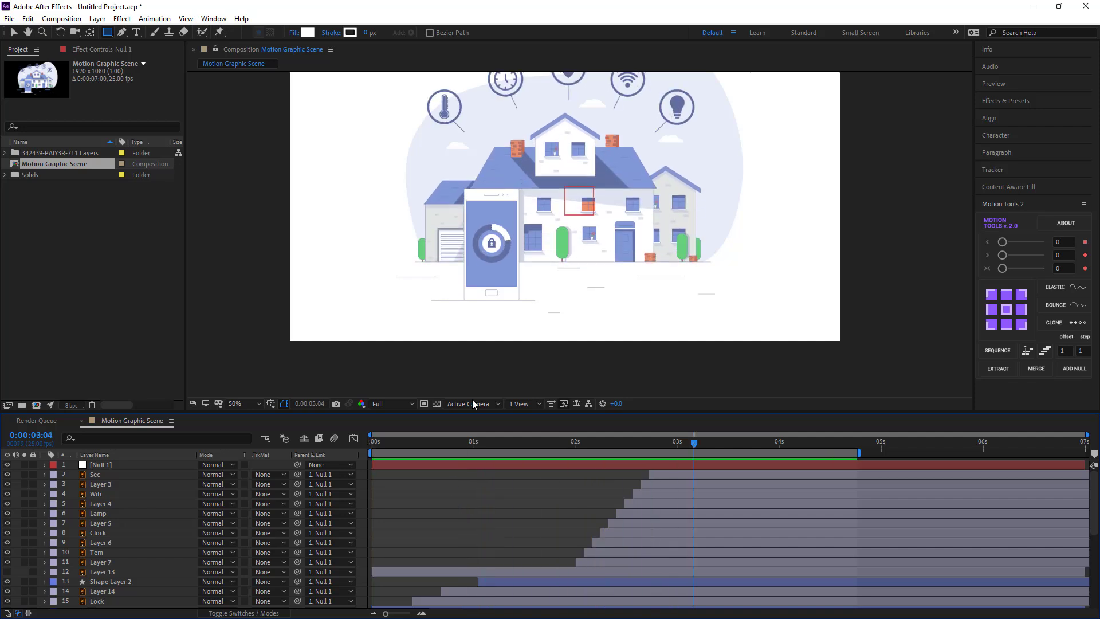